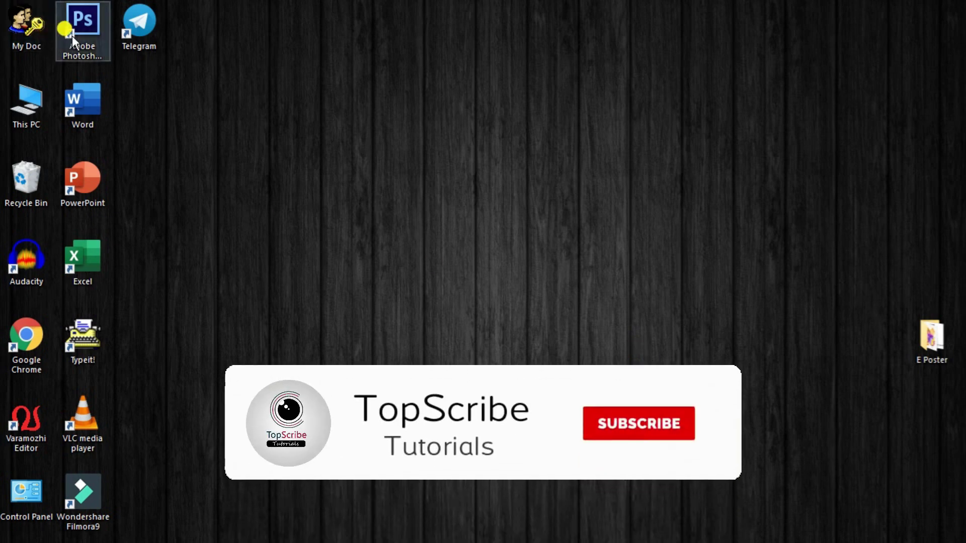
Step: Launch Adobe Photoshop from its desktop shortcut
double_click(74, 32)
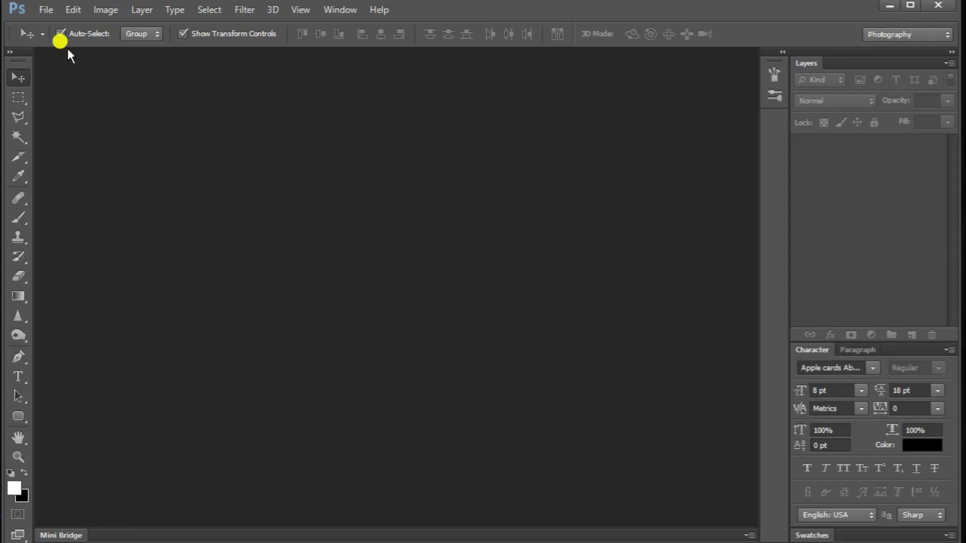
Step: Create a new white RGB document, 1240 × 1754 px at 300 resolution
left_click(48, 14)
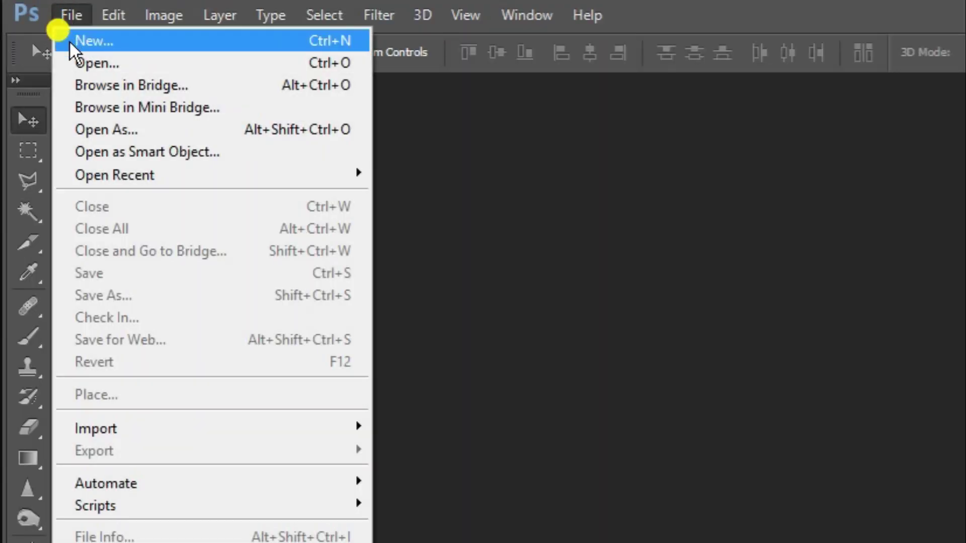
left_click(71, 42)
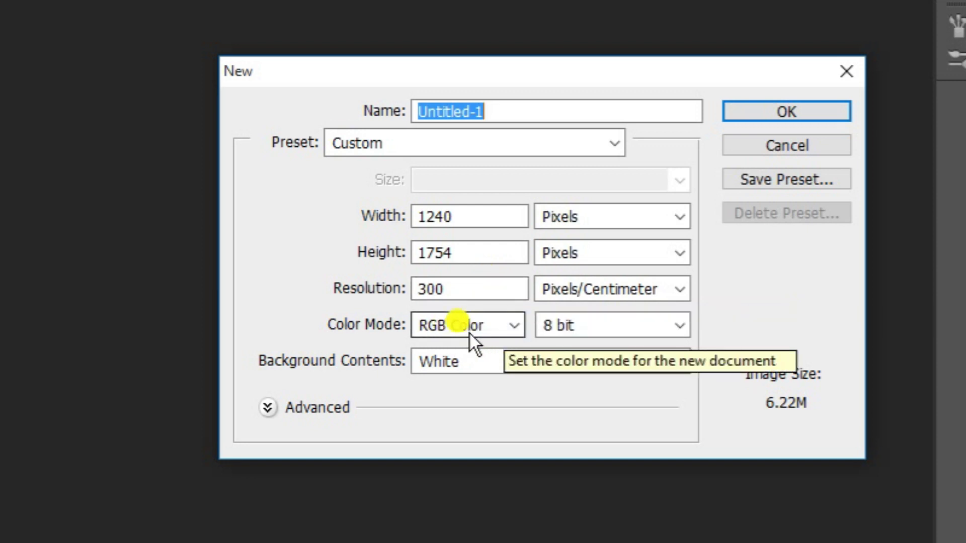
left_click(786, 111)
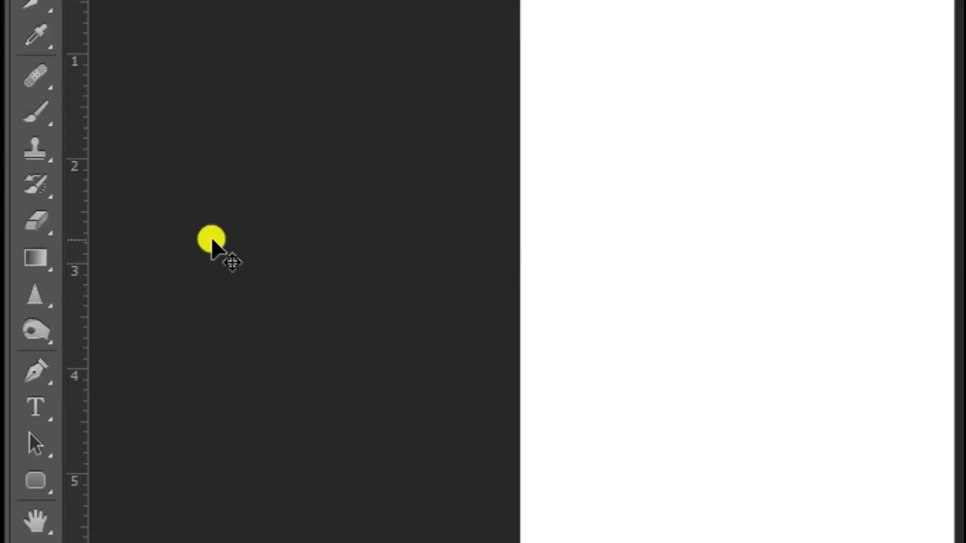
Step: On a new Layer 1, draw a radial gradient glowing white from the upper middle to grey edges
left_click(21, 300)
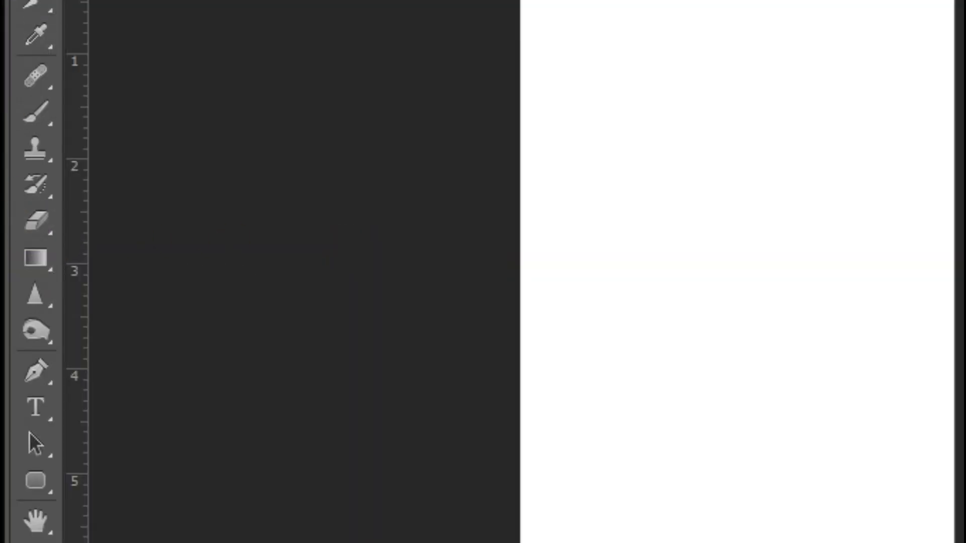
left_click(39, 38)
left_click(27, 255)
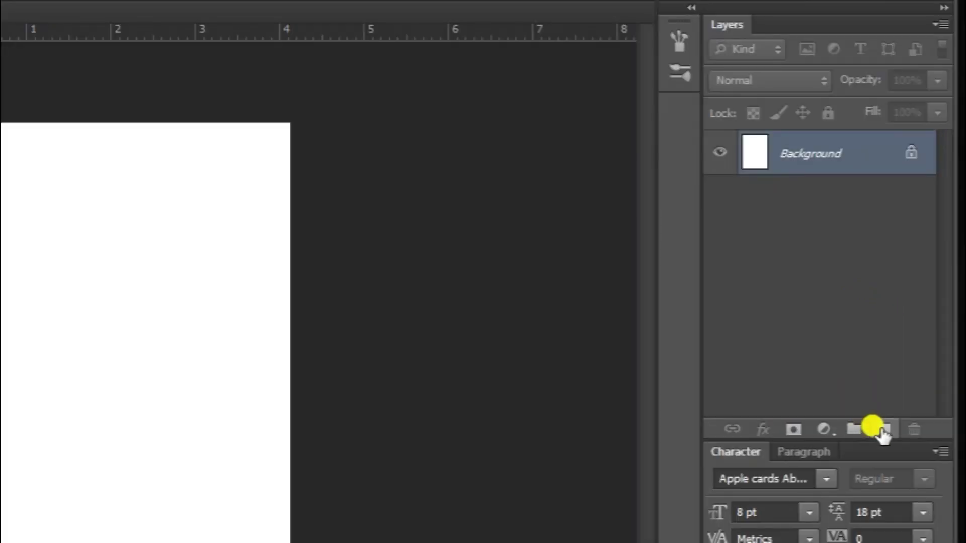
left_click(911, 335)
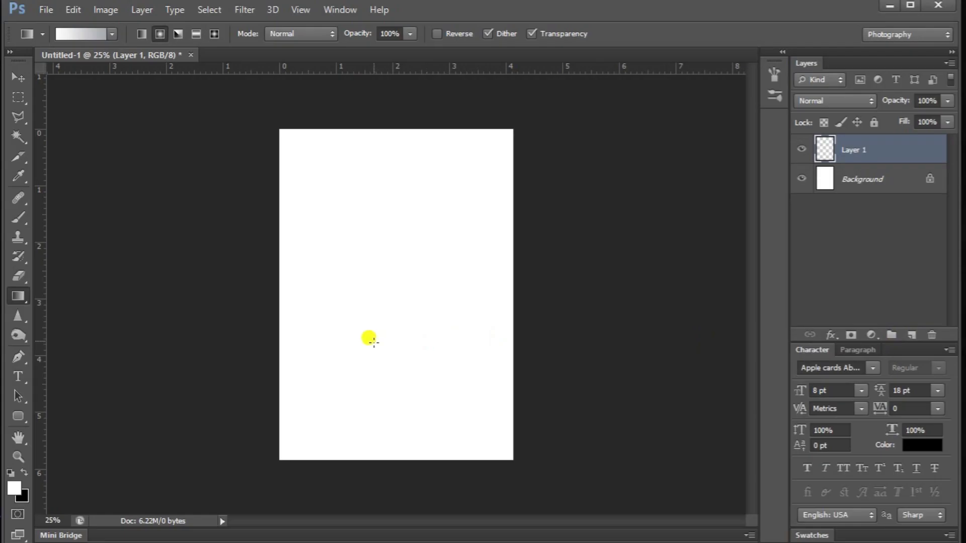
left_click_drag(374, 342, 491, 138)
left_click_drag(387, 261, 492, 134)
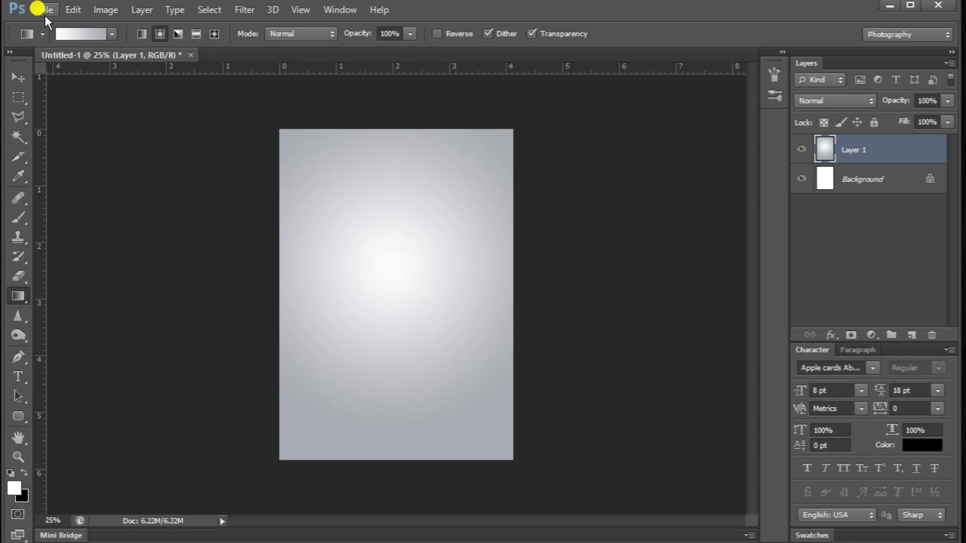
Step: Open text.psd from the E Poster folder
key("ctrl+o")
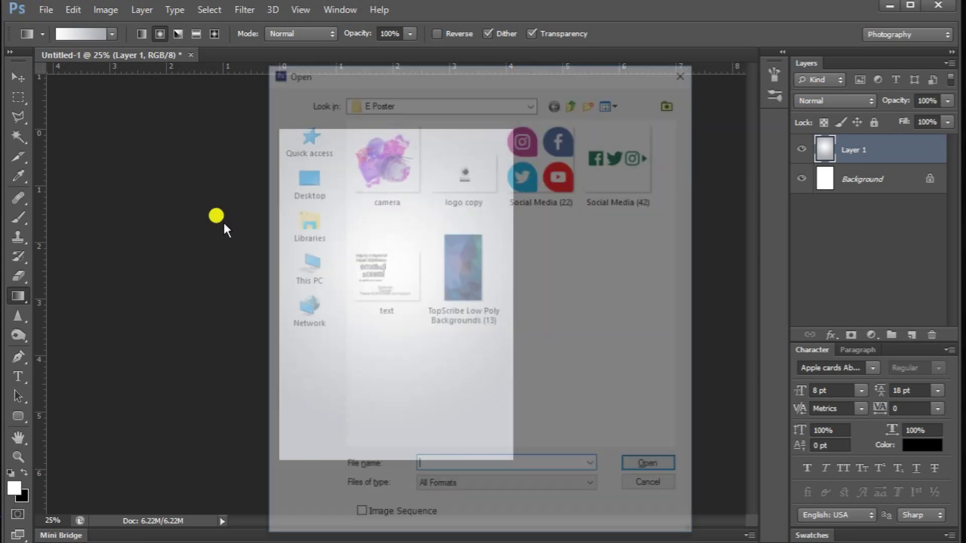
left_click(372, 289)
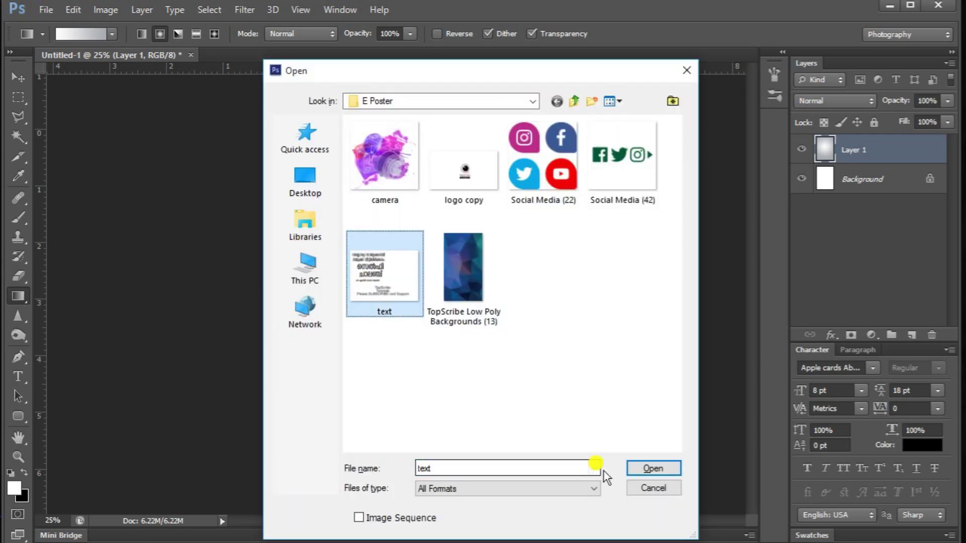
left_click(637, 467)
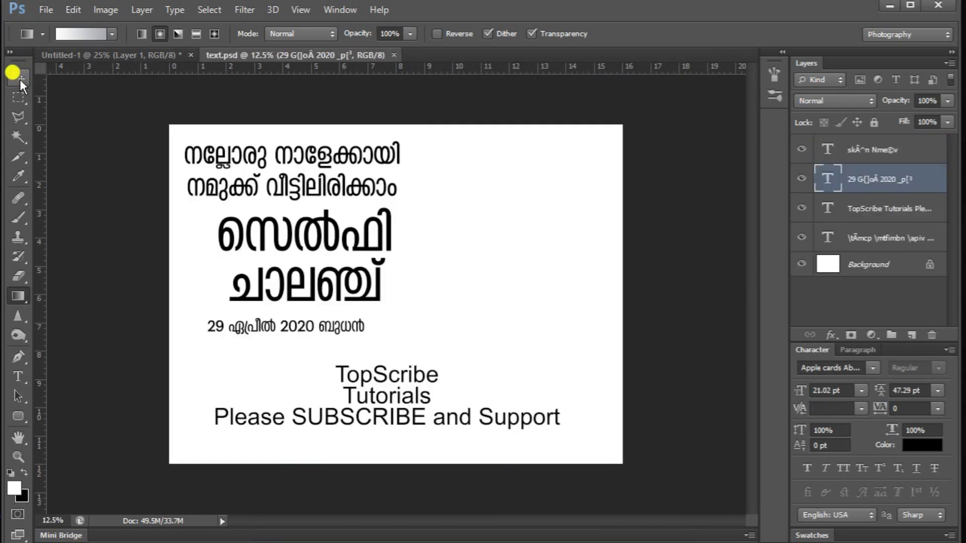
Step: Drag all four text layers into Untitled-1, then close text.psd
left_click(20, 79)
left_click(874, 243, "shift")
left_click(864, 144, "shift")
left_click(855, 247)
left_click(865, 150, "shift")
left_click_drag(291, 211, 324, 216)
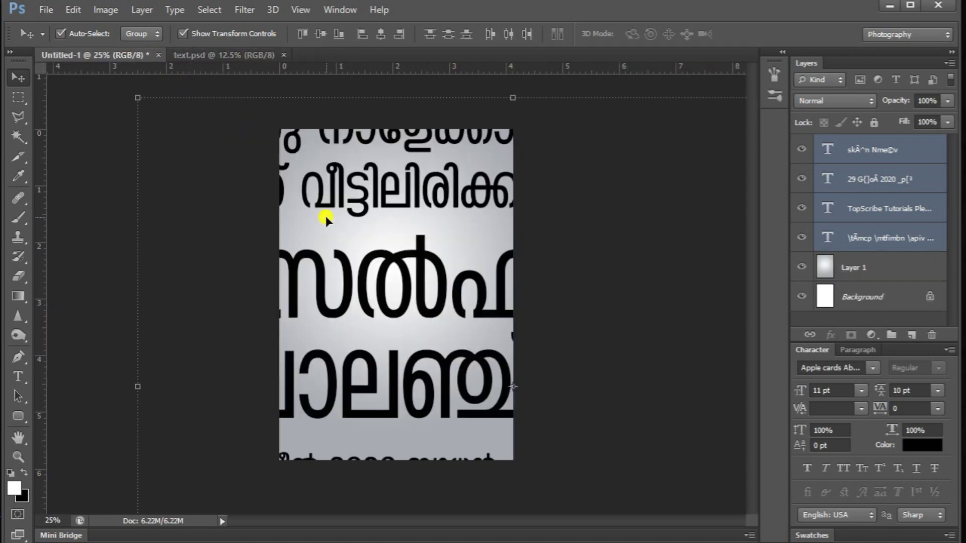
left_click(284, 55)
Step: Scale the imported text block down to about 27% and place it on the poster
left_click_drag(132, 95, 500, 366)
left_click_drag(609, 448, 356, 209)
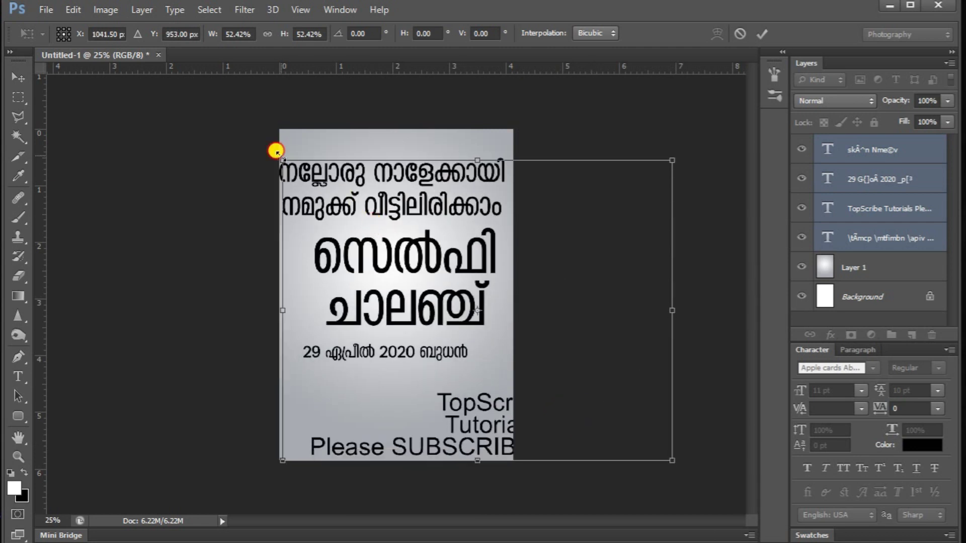
left_click_drag(276, 151, 485, 287)
left_click_drag(515, 334, 349, 218)
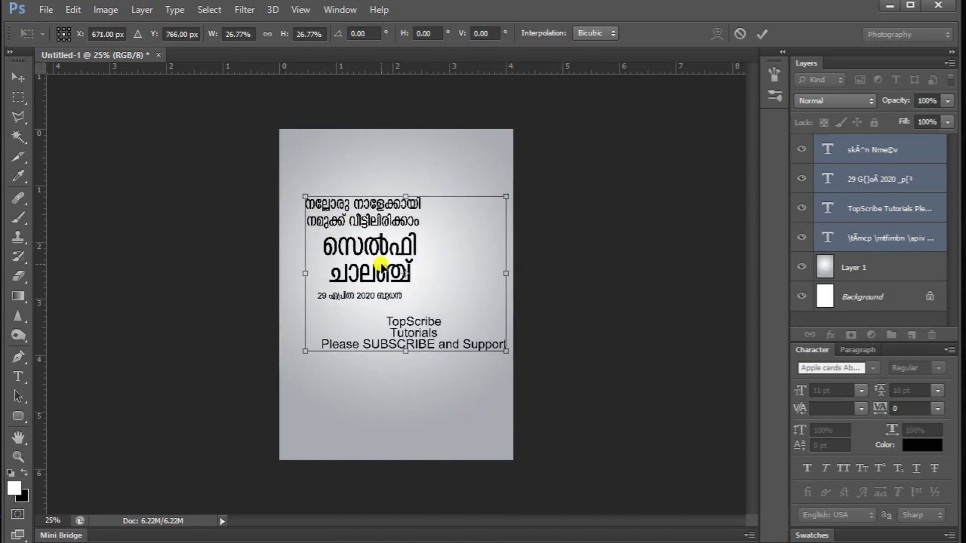
key("Return")
Step: Move the two small Malayalam lines top-left and the TopScribe credit to the bottom
left_click(406, 210)
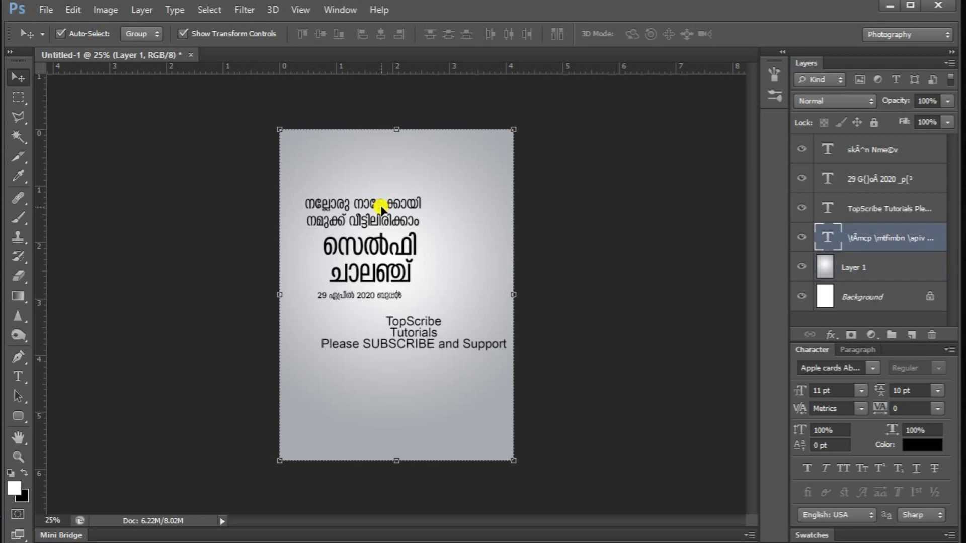
left_click_drag(382, 211, 391, 157)
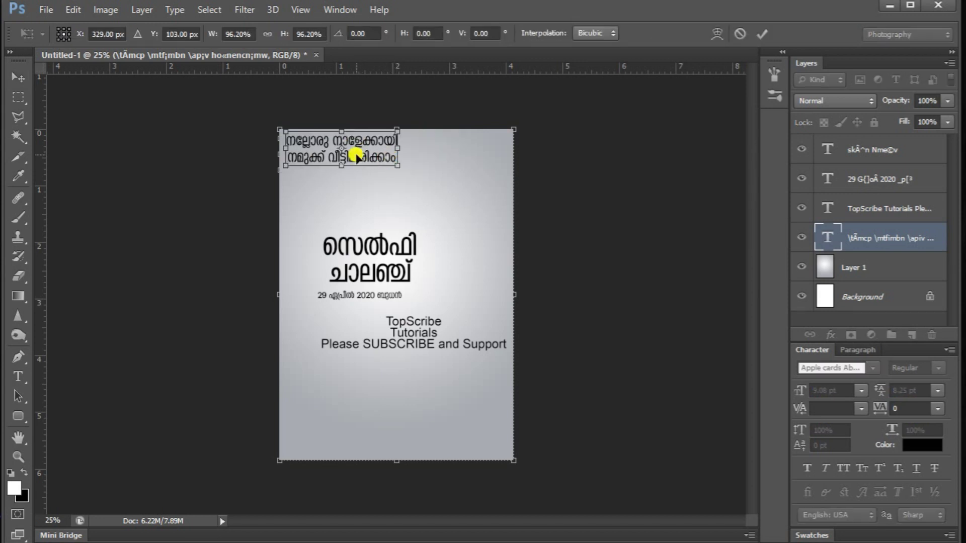
double_click(354, 156)
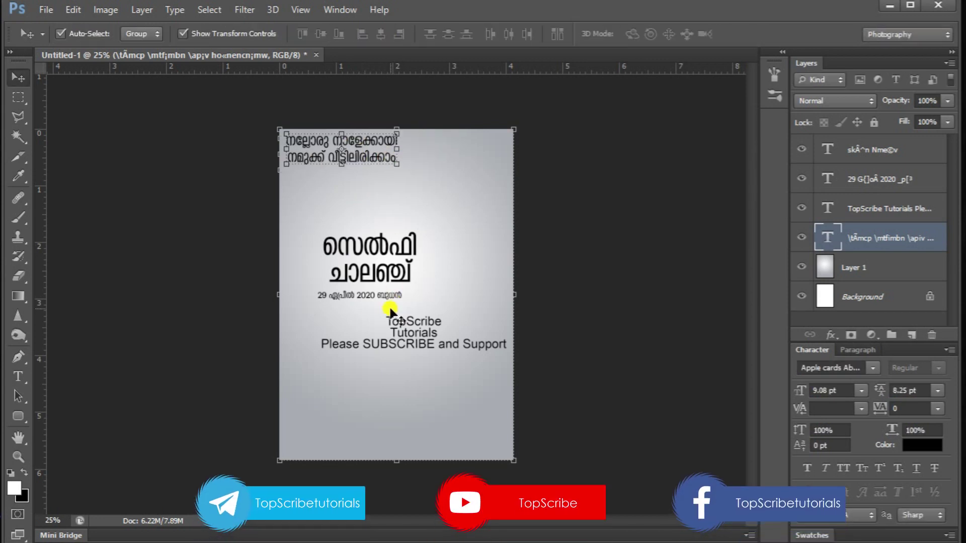
left_click(406, 318)
left_click_drag(431, 333, 433, 431)
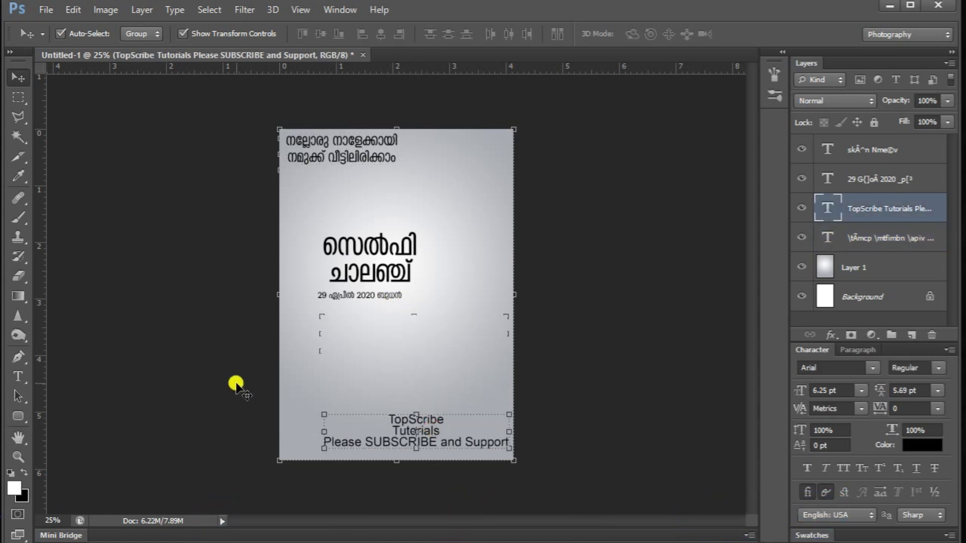
Step: Enlarge the Malayalam title to about 150%
left_click(394, 268)
key("ctrl+t")
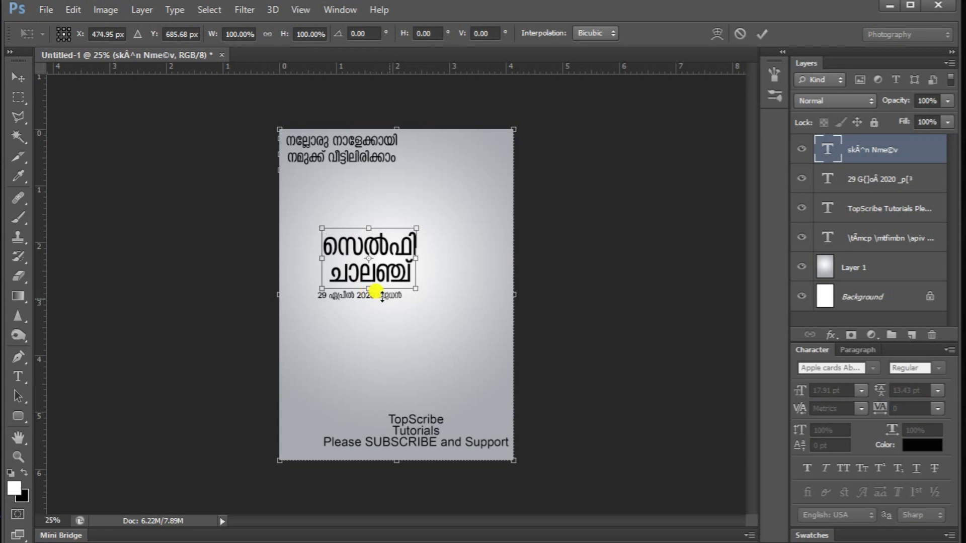
left_click_drag(417, 288, 428, 318)
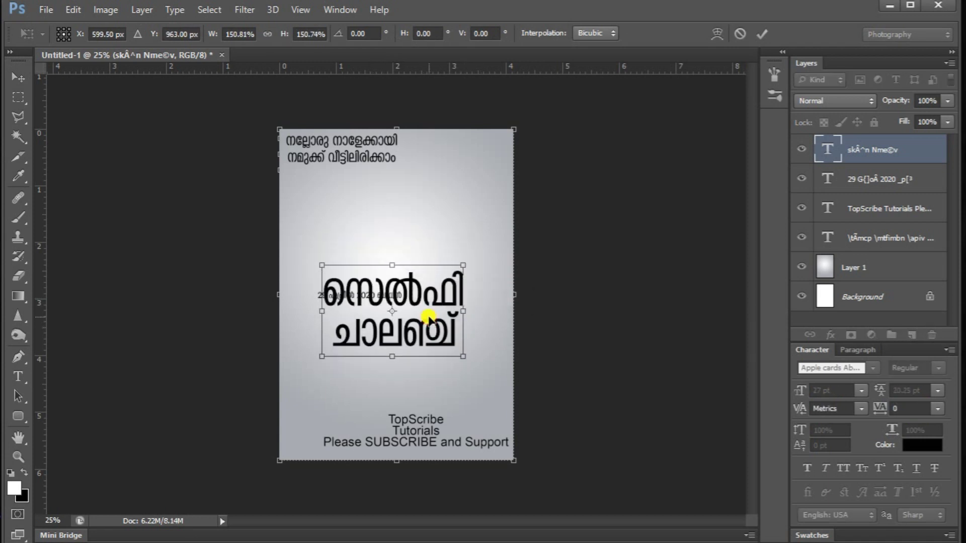
key("Return")
Step: Enlarge the date line to about 136% and centre it beneath the title
left_click(846, 180)
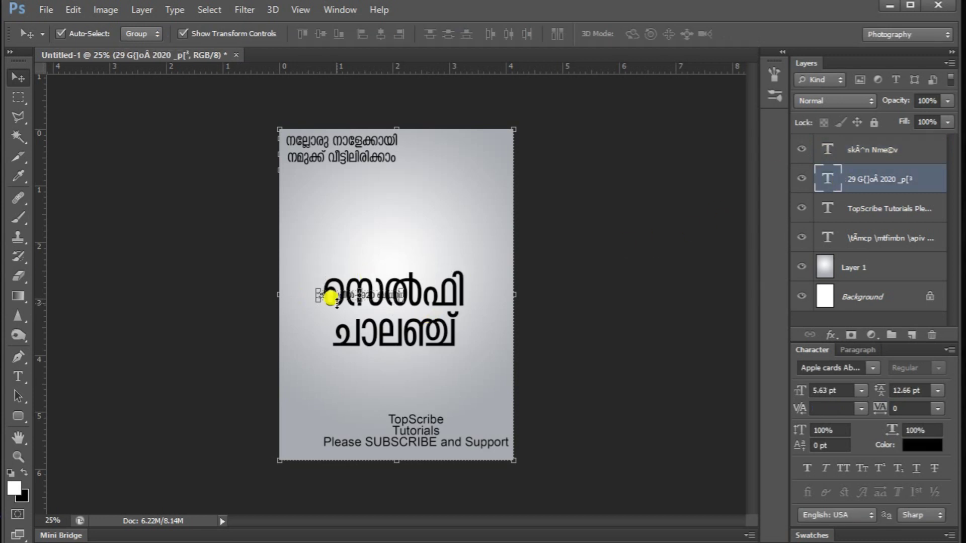
key("ctrl+t")
left_click_drag(345, 297, 413, 361)
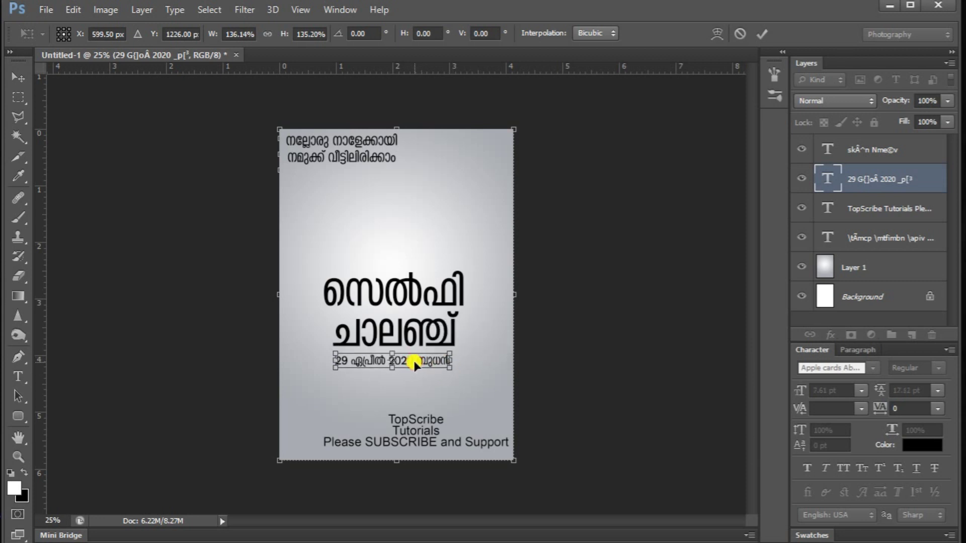
key("Right")
key("Right")
key("Right")
key("Right")
key("Right")
key("Right")
key("Right")
key("Right")
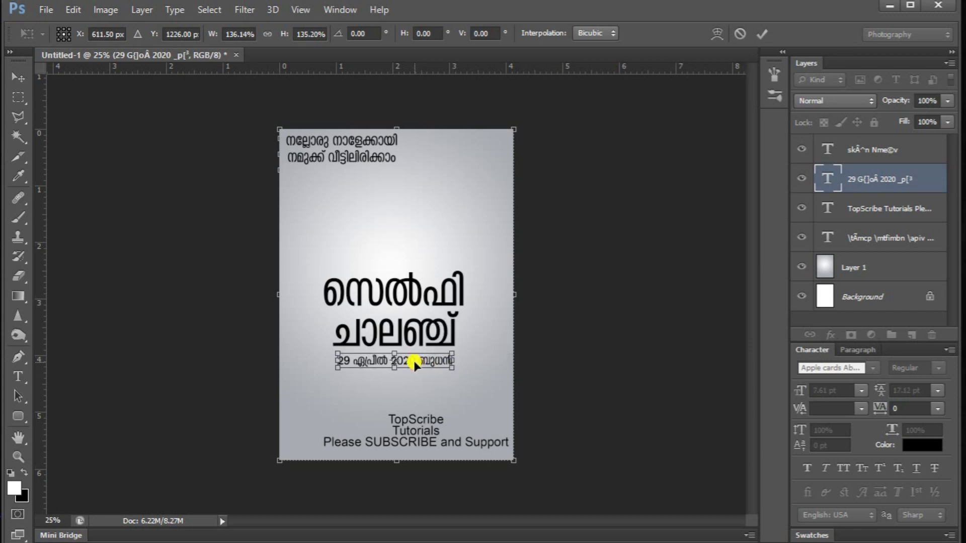
key("Return")
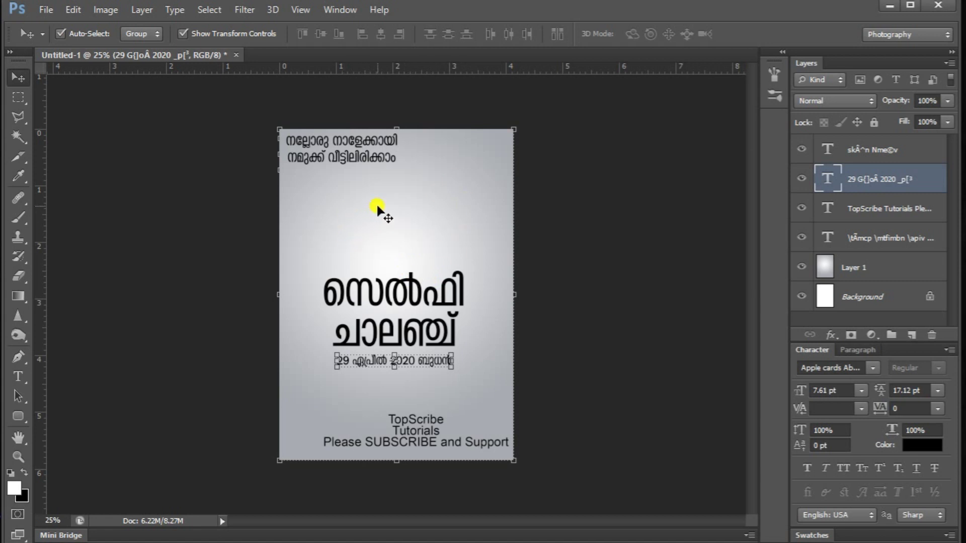
Step: Open the camera.PNG image
key("ctrl+o")
left_click(394, 171)
double_click(394, 171)
Step: Bring the camera artwork into the poster, scaled to 53% above the title
left_click_drag(399, 274, 398, 212)
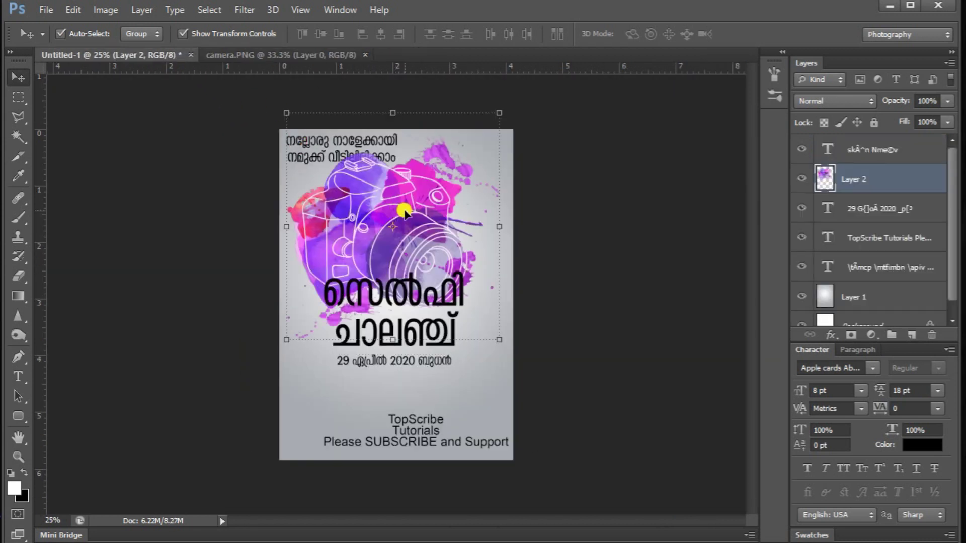
left_click_drag(498, 110, 453, 151)
left_click_drag(427, 197, 431, 211)
key("Return")
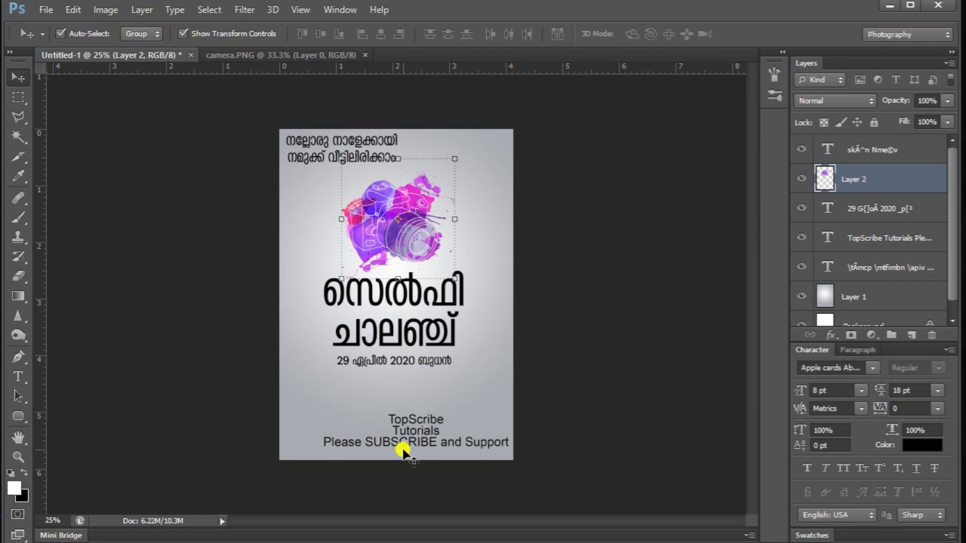
scroll(863, 225, "down", 1)
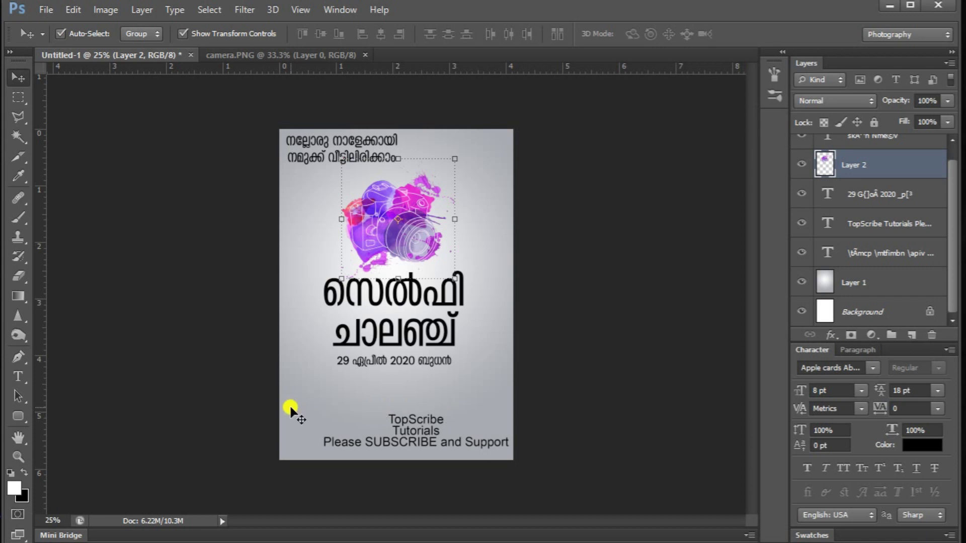
Step: Add a new layer above the gradient and select a band across the poster bottom
left_click(858, 294)
left_click(912, 335)
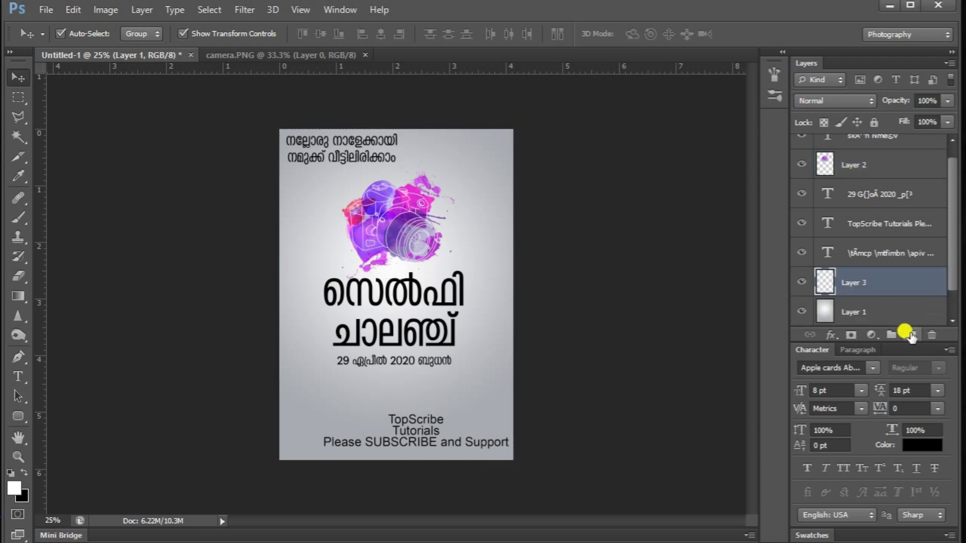
left_click(19, 96)
left_click_drag(266, 402, 517, 457)
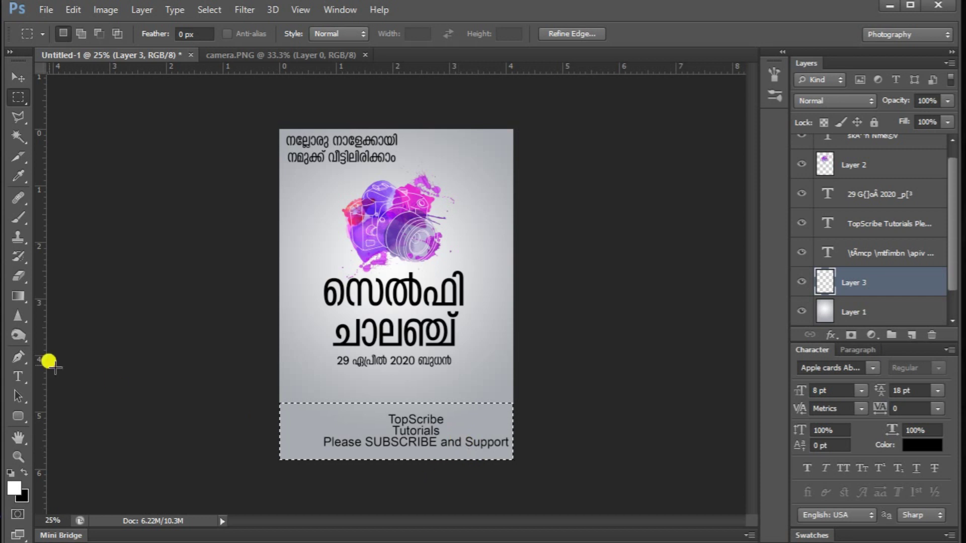
Step: Fill the bottom selection with white using the Paint Bucket
left_click(15, 490)
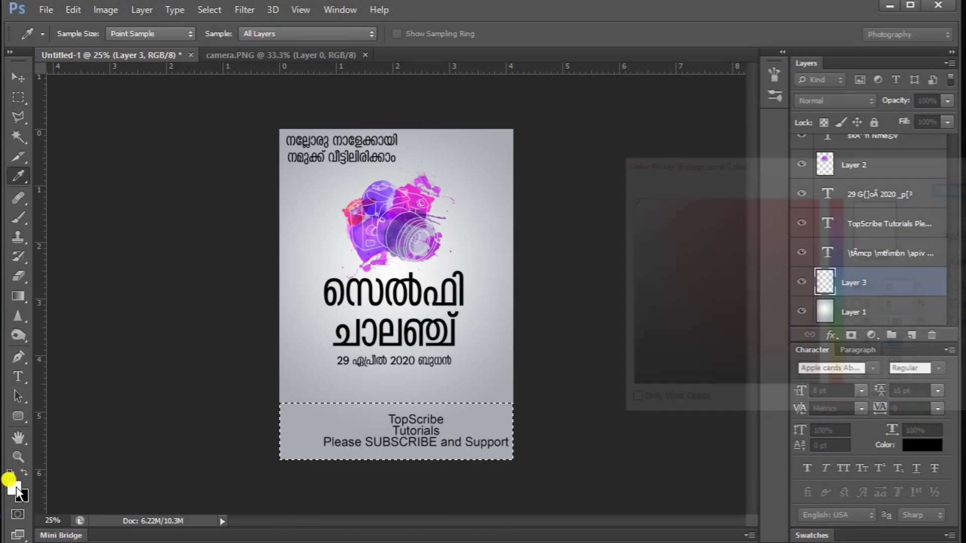
key("Return")
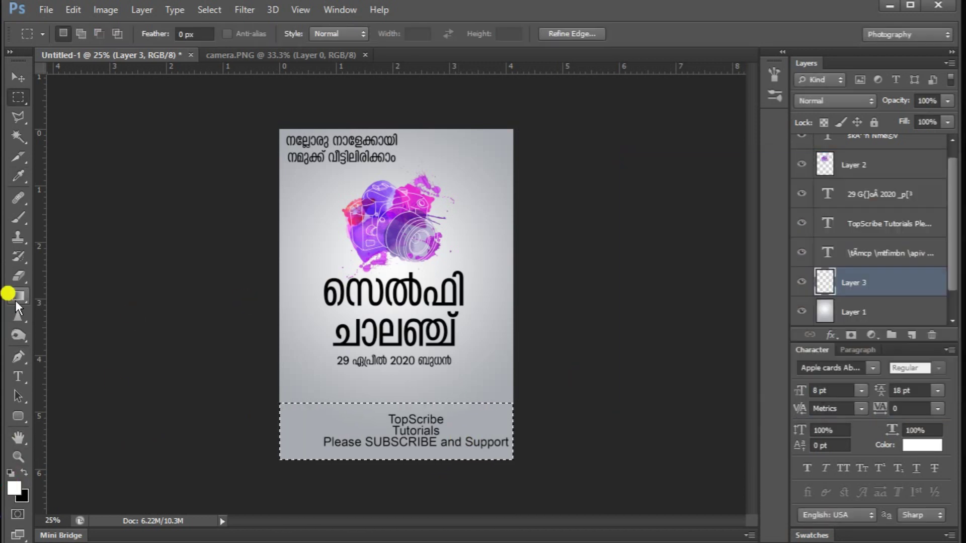
left_click_drag(18, 291, 53, 312)
left_click(53, 307)
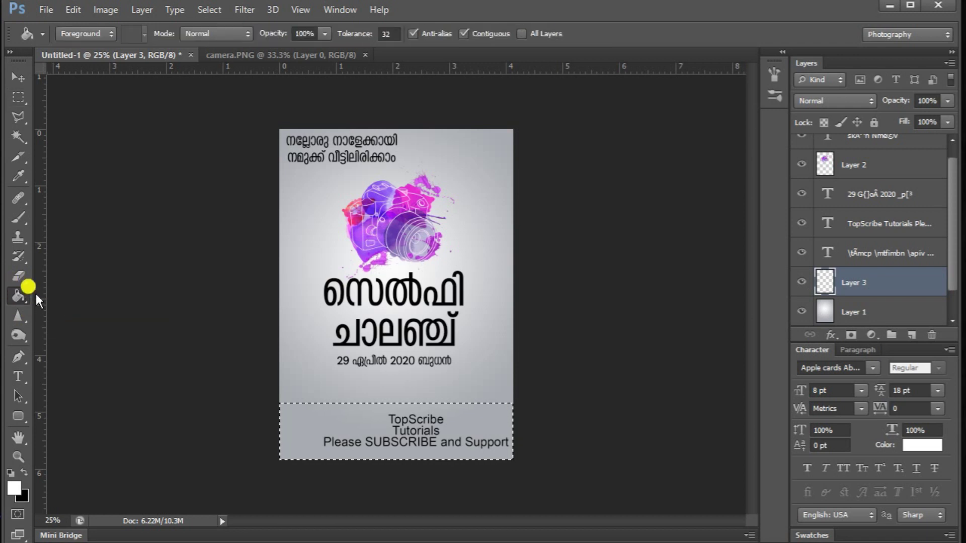
left_click(360, 429)
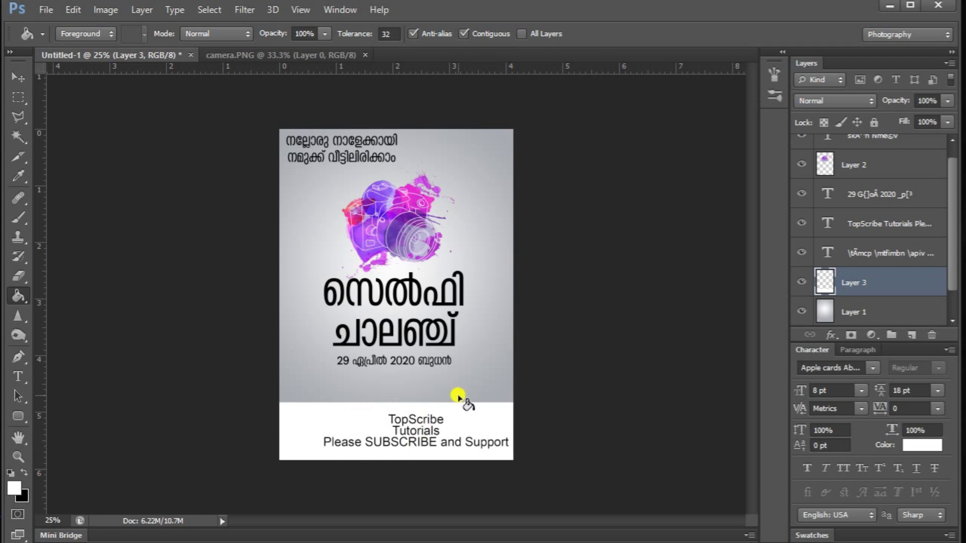
left_click(20, 78)
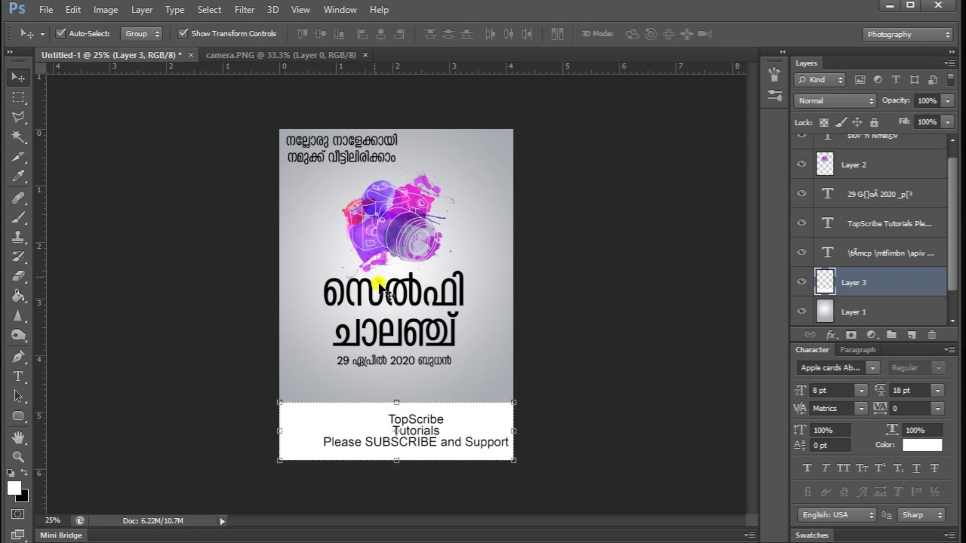
Step: Enlarge the date line to about 109% and move it lower on the poster
left_click(378, 364)
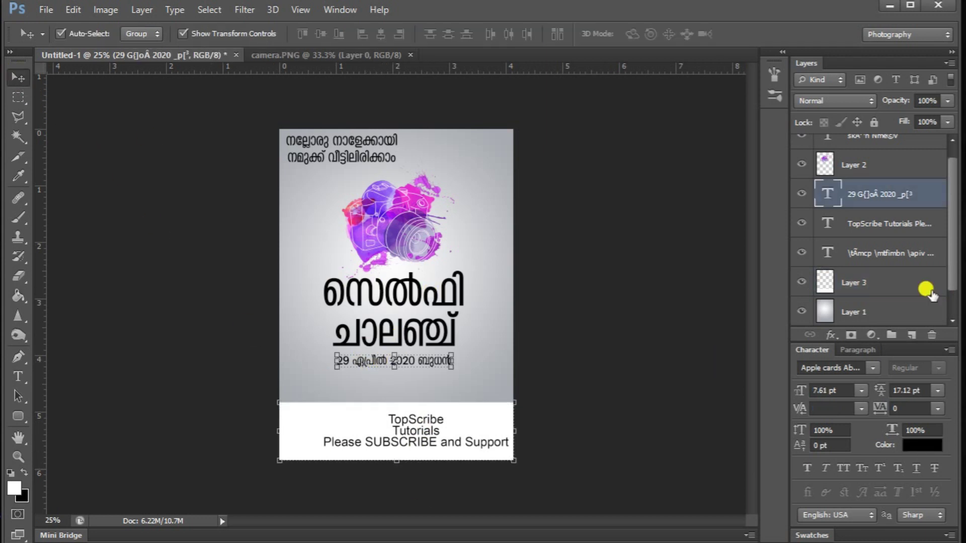
left_click(913, 224, "shift")
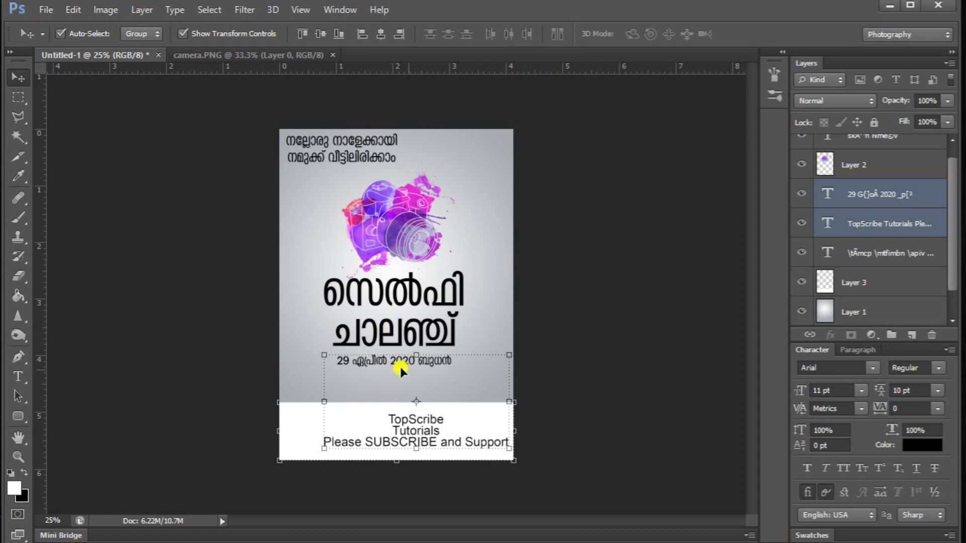
left_click(428, 302)
key("ctrl+t")
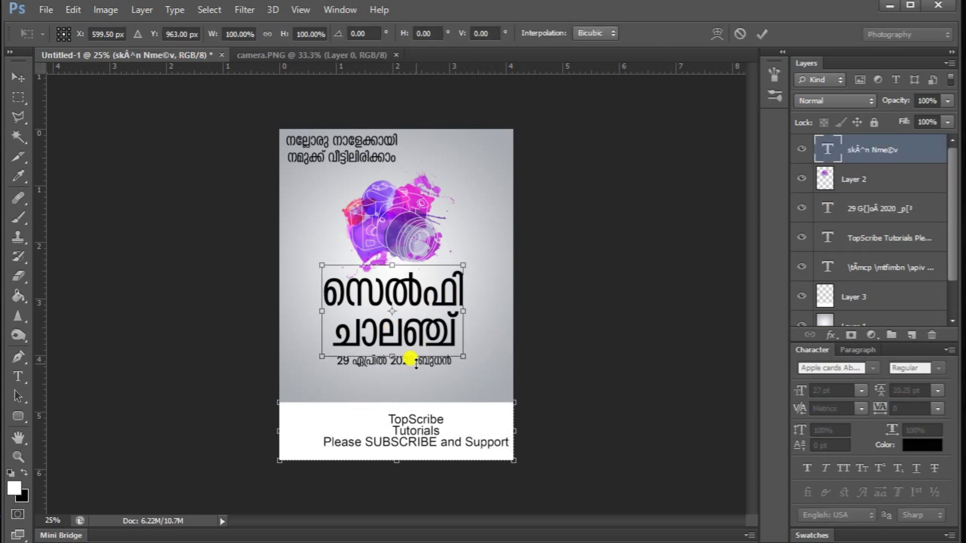
key("Return")
left_click(415, 362)
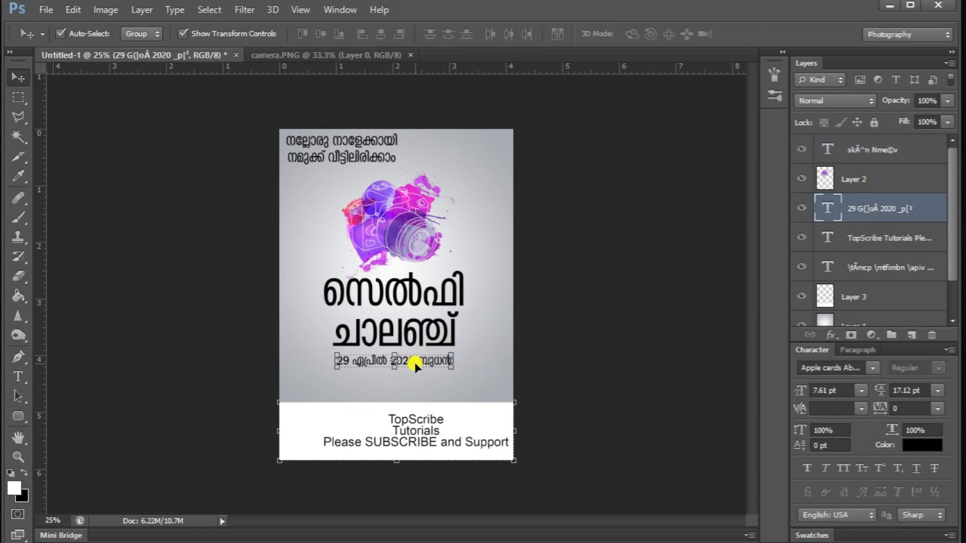
left_click_drag(451, 365, 425, 390)
left_click_drag(428, 386, 431, 387)
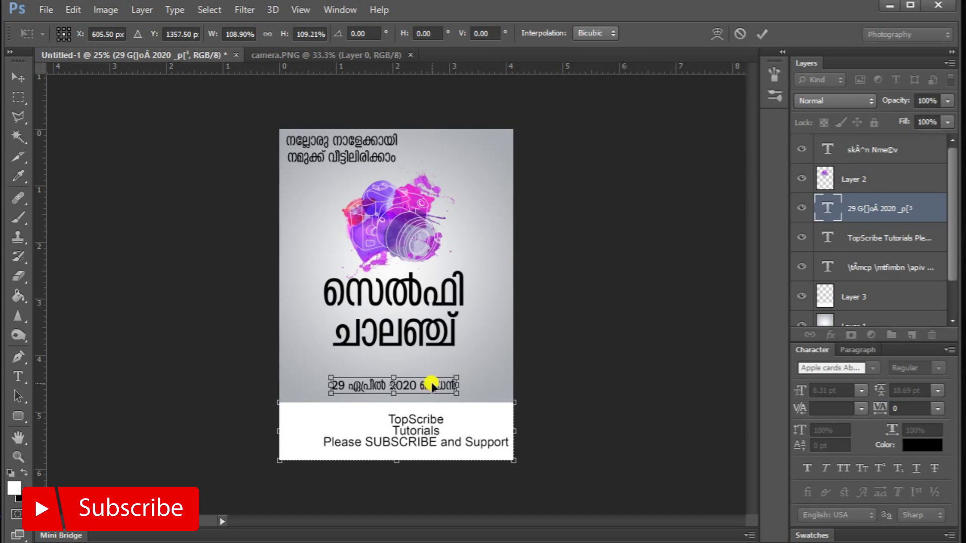
key("Return")
Step: Nudge the headline down and set it in the Apple cards Aysha 1 font
left_click(425, 330)
key("shift+Down")
key("shift+Down")
key("shift+Down")
key("shift+Down")
key("shift+Down")
key("shift+Down")
key("shift+Down")
key("shift+Down")
key("shift+Down")
key("shift+Down")
key("shift+Down")
key("shift+Down")
key("shift+Down")
key("shift+Down")
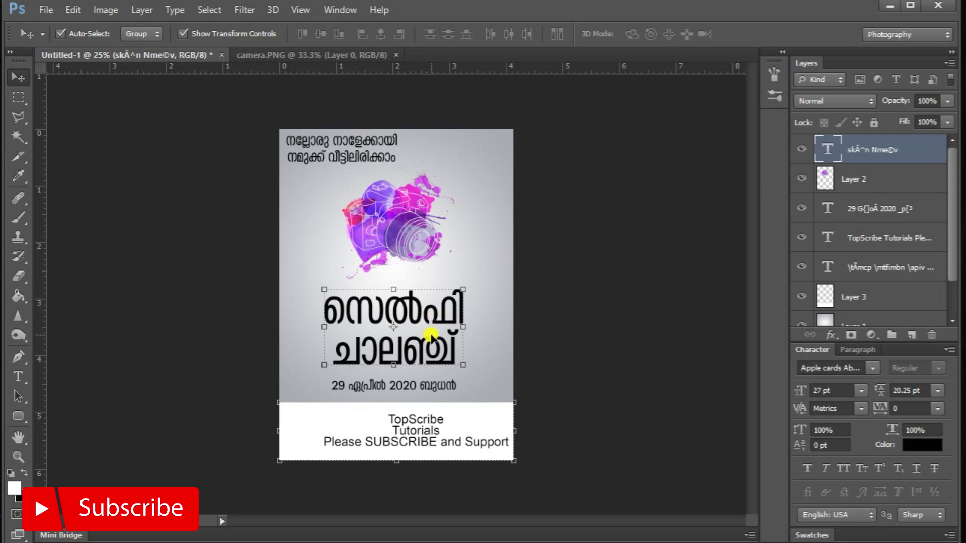
left_click(873, 368)
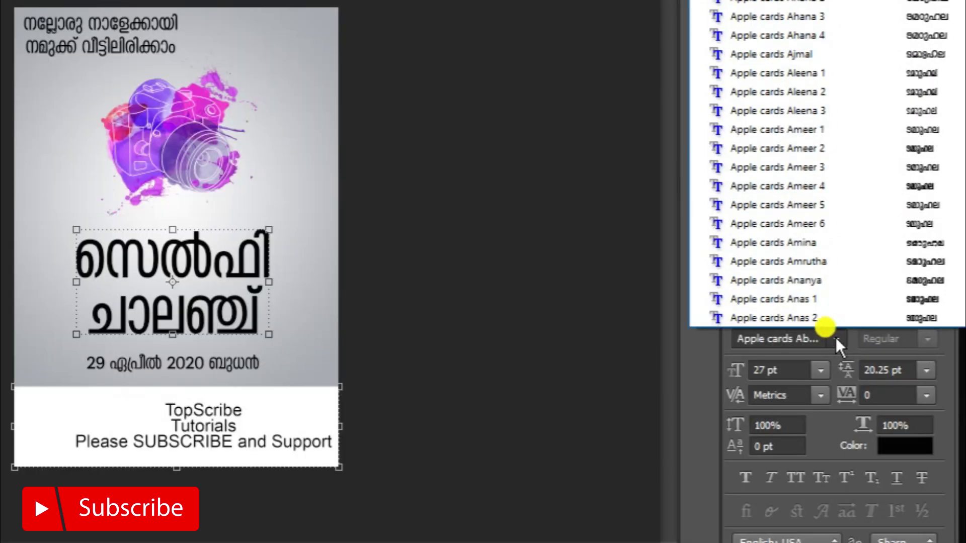
scroll(838, 320, "down", 10)
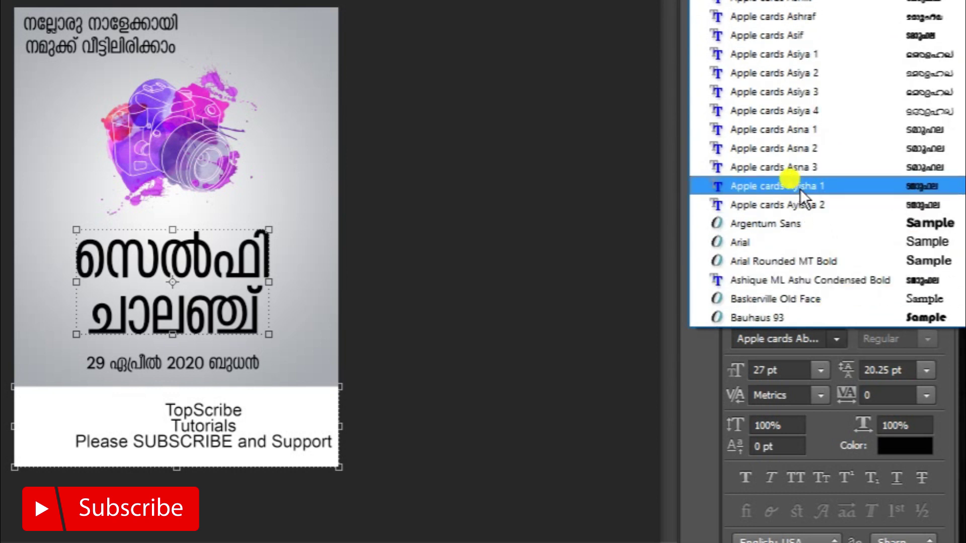
left_click(812, 204)
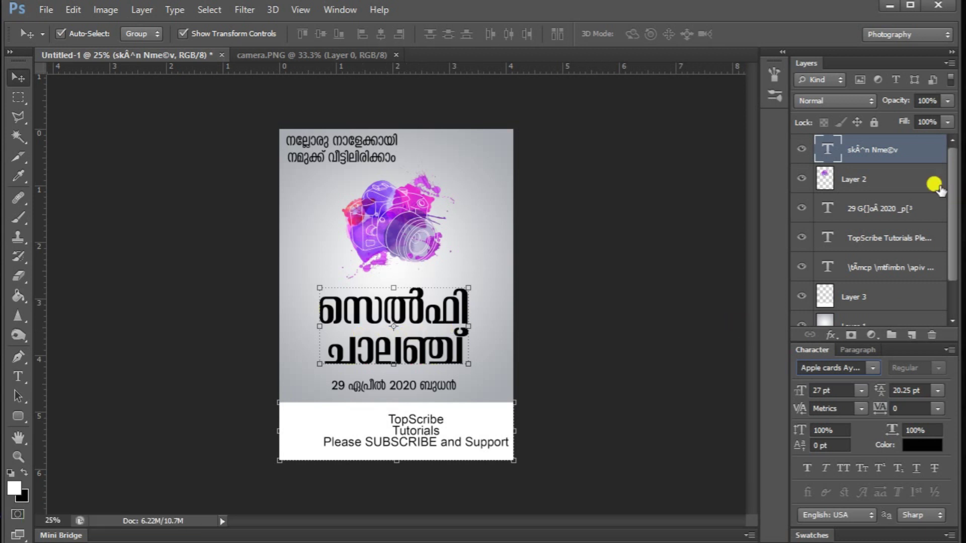
Step: Open the headline's layer style and enable Drop Shadow
right_click(878, 150)
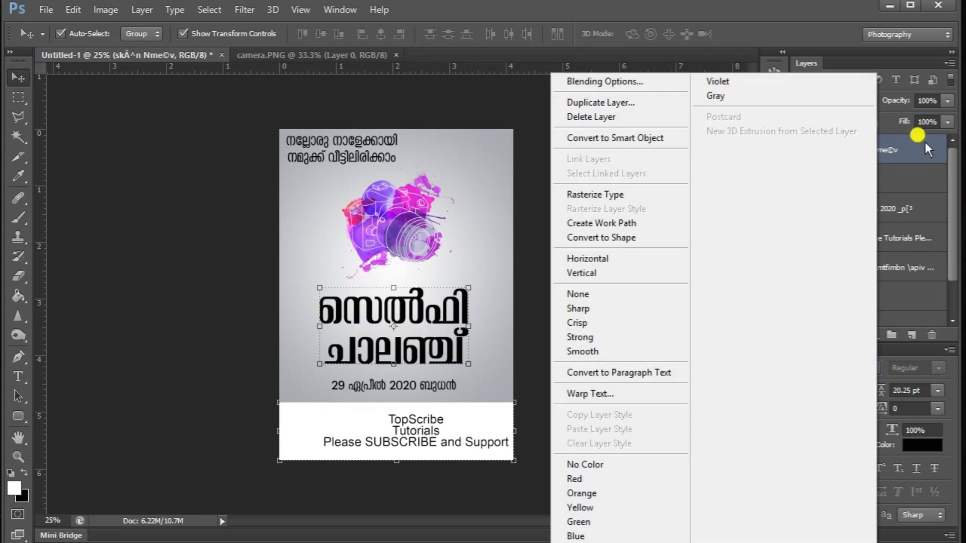
left_click(924, 143)
double_click(910, 146)
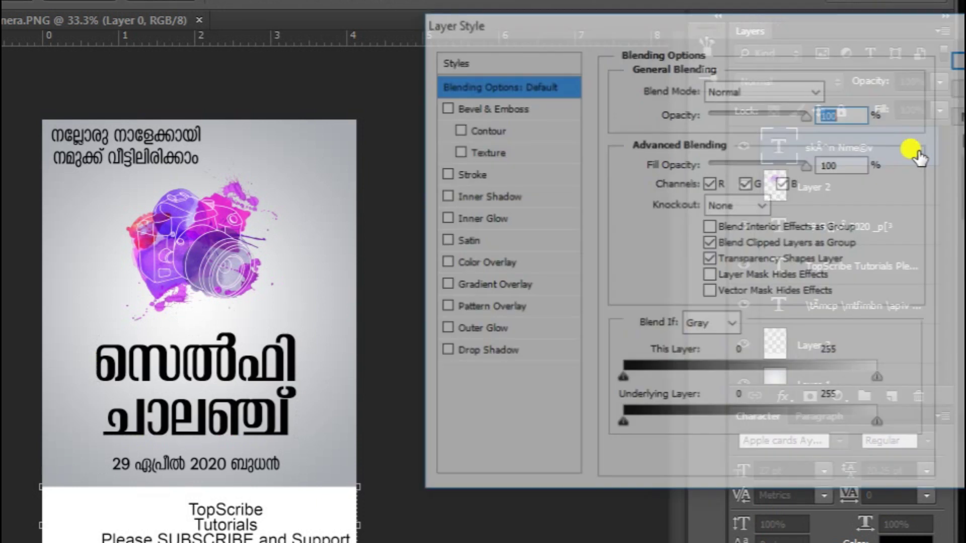
left_click(496, 351)
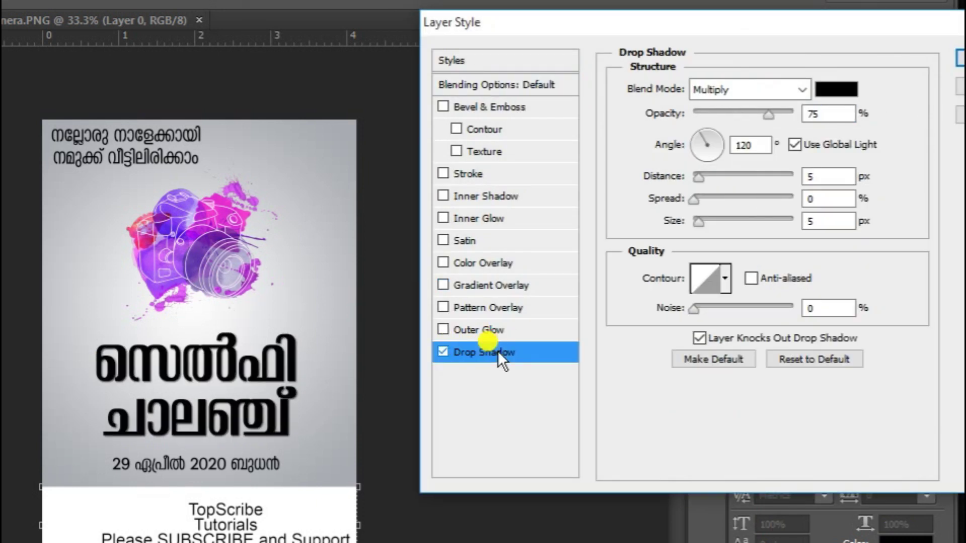
Step: Set the black shadow to 11 px distance, 116° angle and 59% opacity
left_click_drag(701, 176, 704, 175)
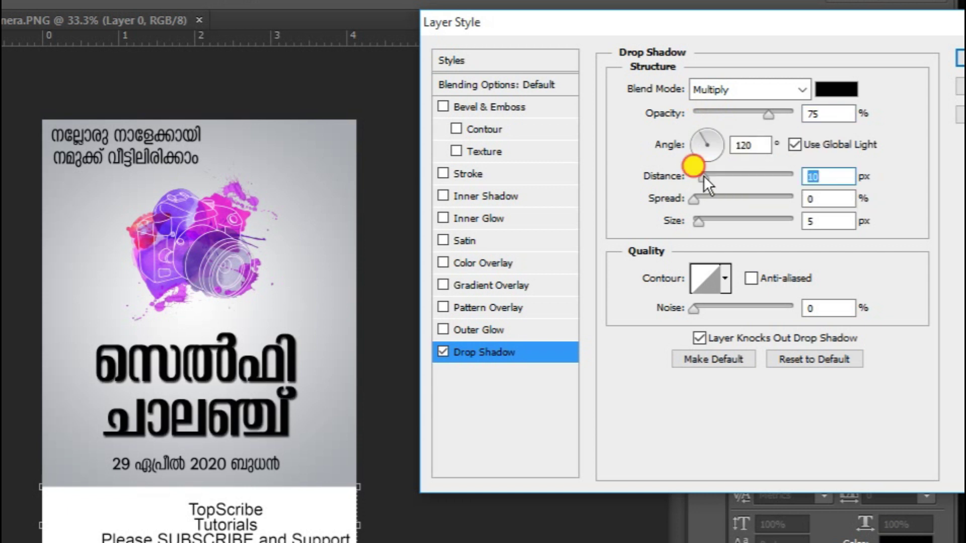
key("ctrl+plus")
key("ctrl+plus")
left_click_drag(716, 182, 721, 171)
mouse_move(254, 377)
left_mouse_down()
mouse_move(255, 363)
mouse_move(255, 382)
left_mouse_up()
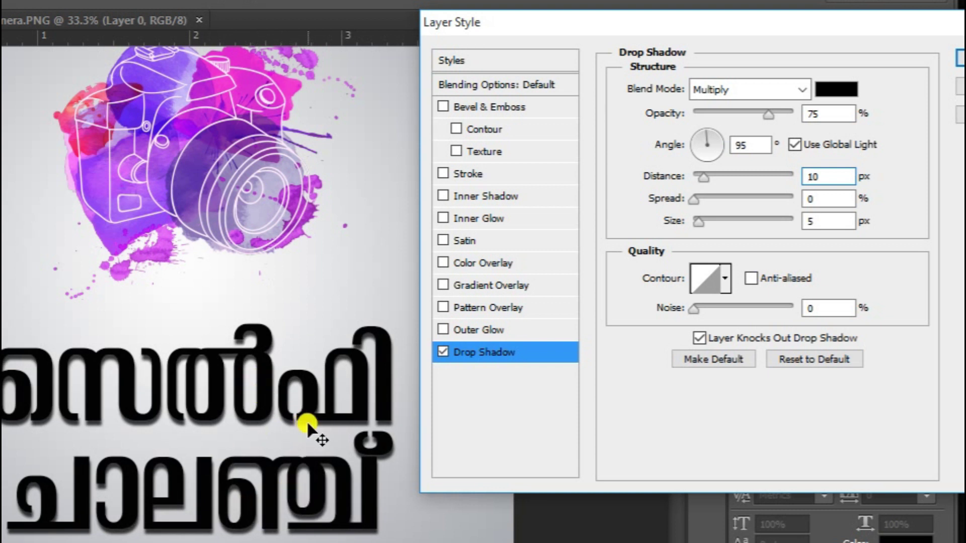
left_click_drag(307, 420, 309, 421)
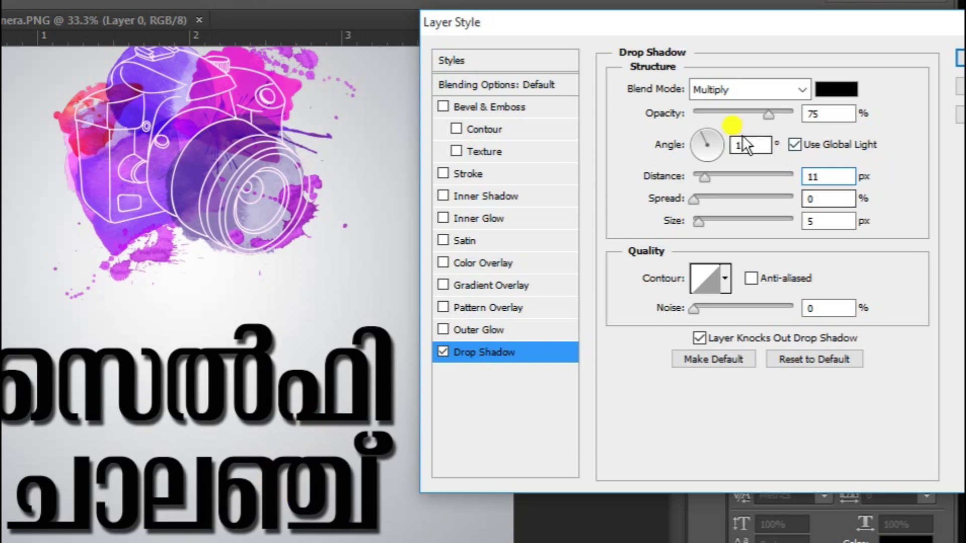
mouse_move(763, 110)
left_mouse_down()
mouse_move(753, 114)
mouse_move(762, 117)
left_mouse_up()
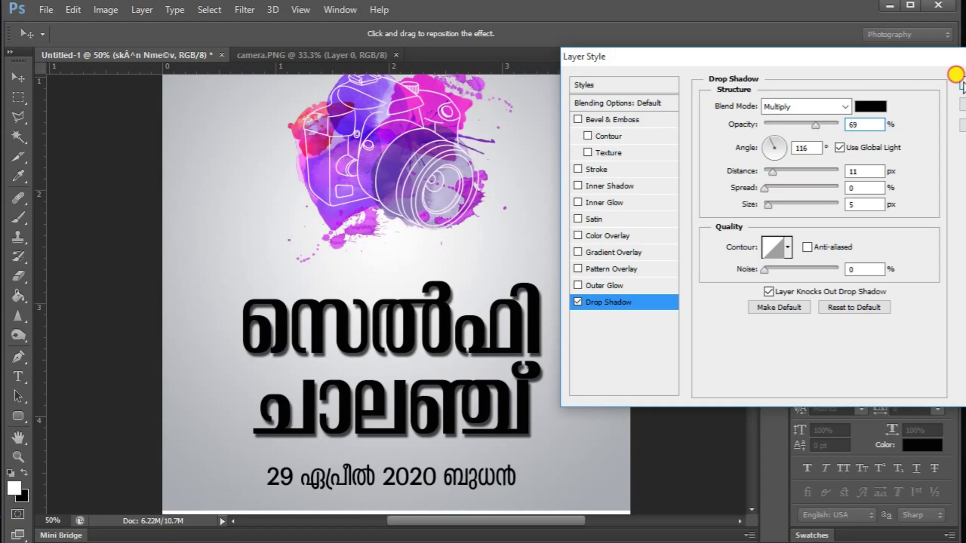
left_click(961, 61)
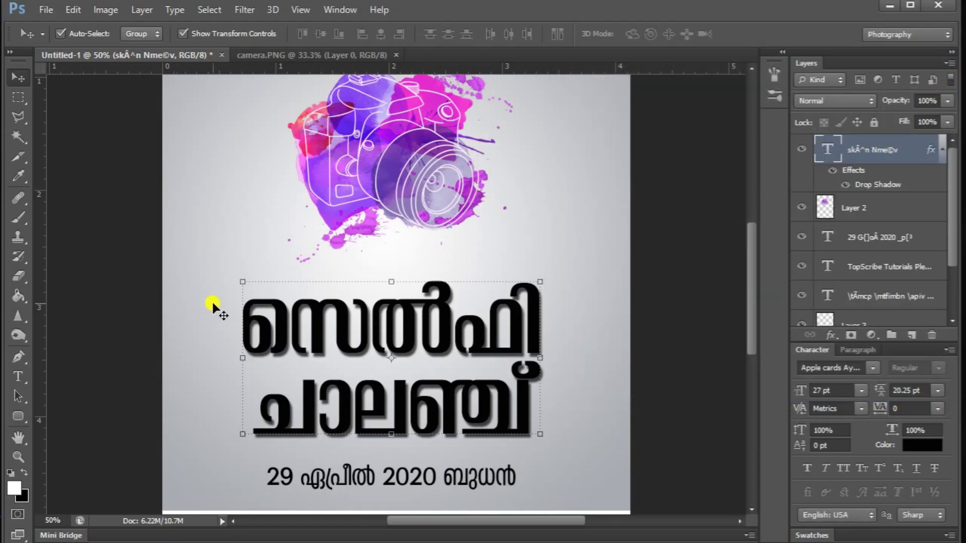
Step: Move the word TopScribe out of the footer into its own text layer
key("ctrl+minus")
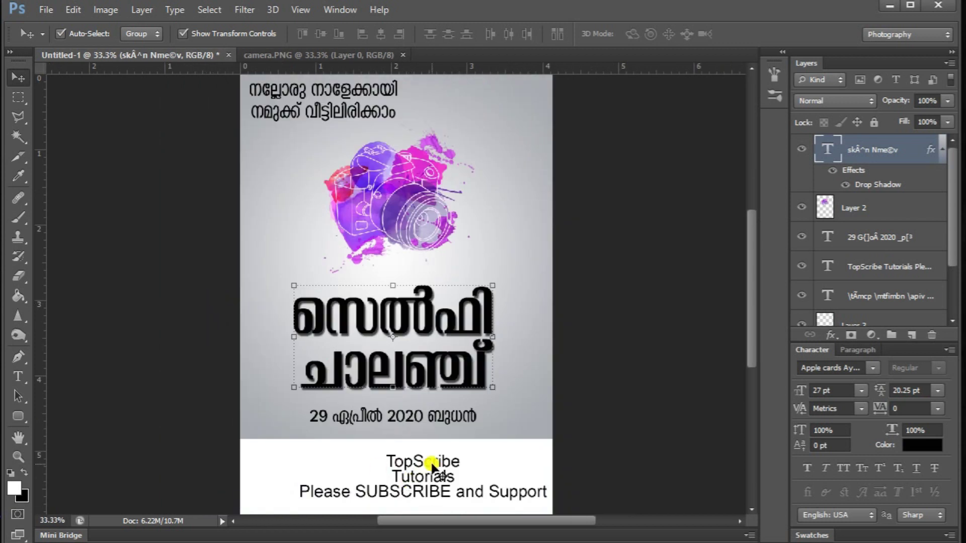
scroll(371, 431, "down", 2)
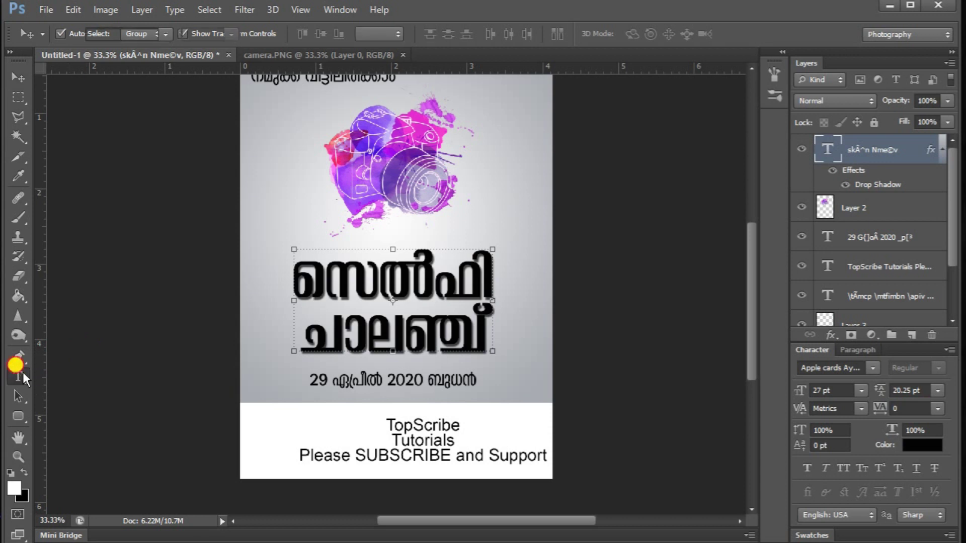
left_click(19, 376)
double_click(387, 424)
key("ctrl+c")
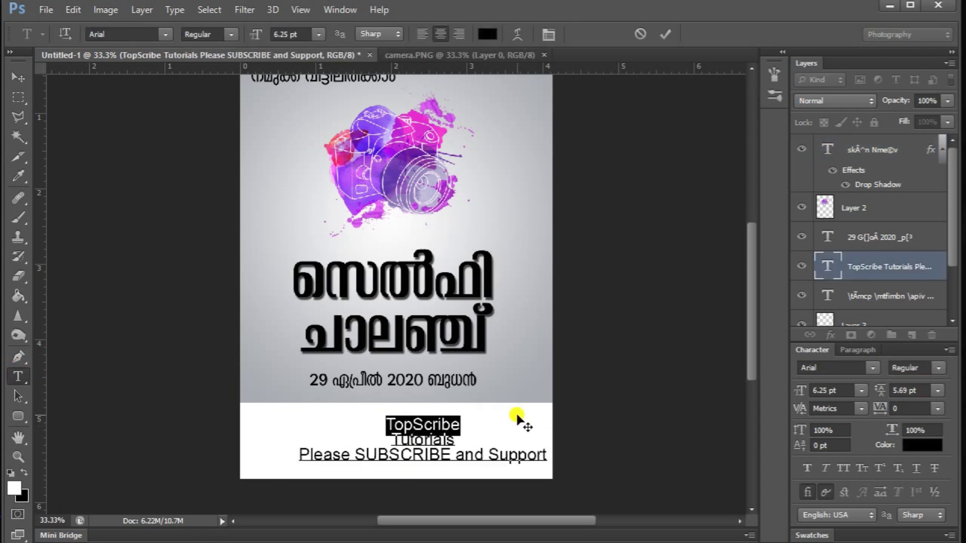
key("BackSpace")
key("ctrl+Return")
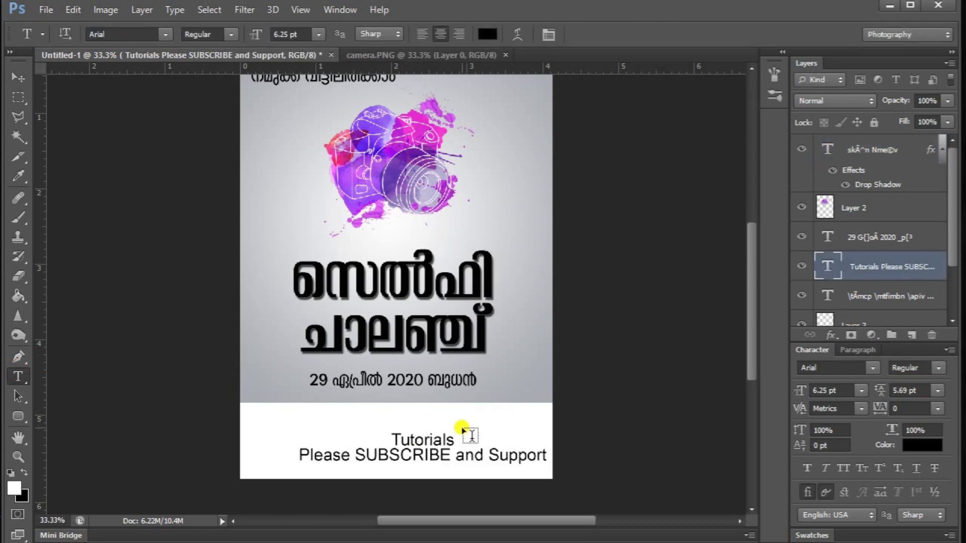
left_click(365, 407)
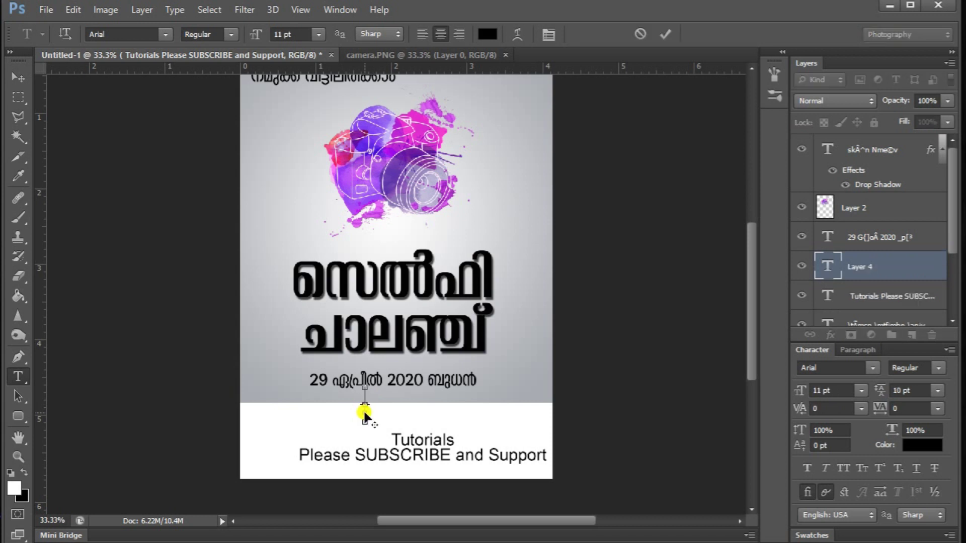
key("ctrl+v")
left_click_drag(460, 432, 534, 441)
key("ctrl+Return")
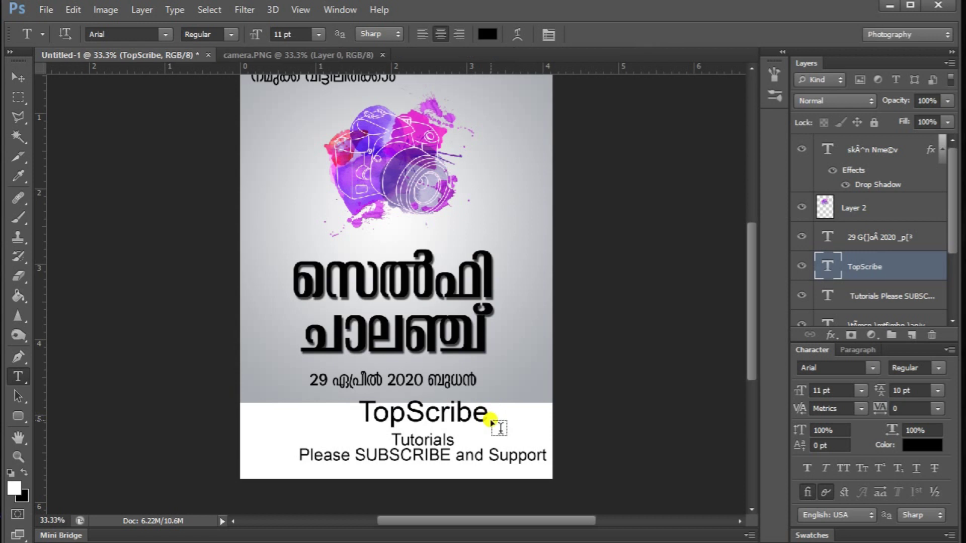
Step: Move Tutorials into its own text layer placed directly under TopScribe
left_click(399, 440)
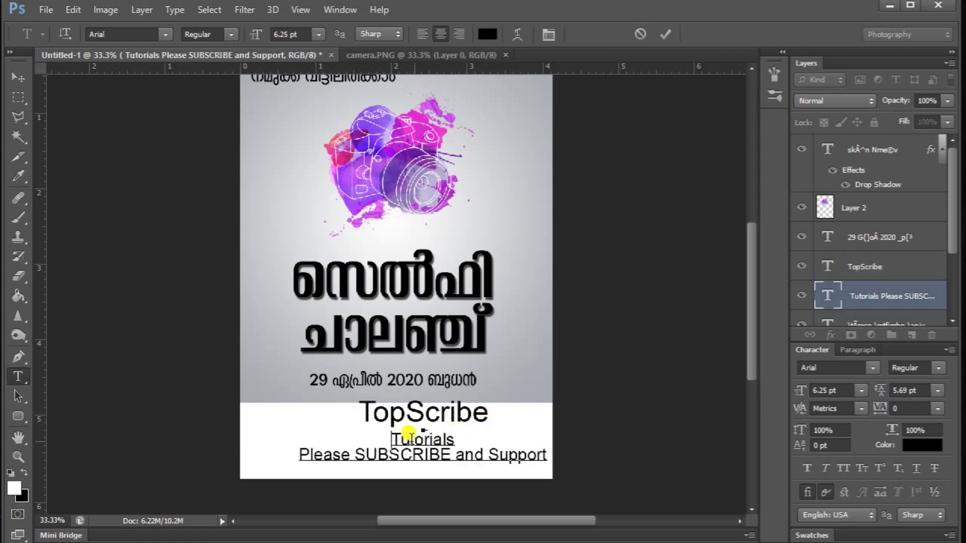
double_click(452, 433)
key("ctrl+c")
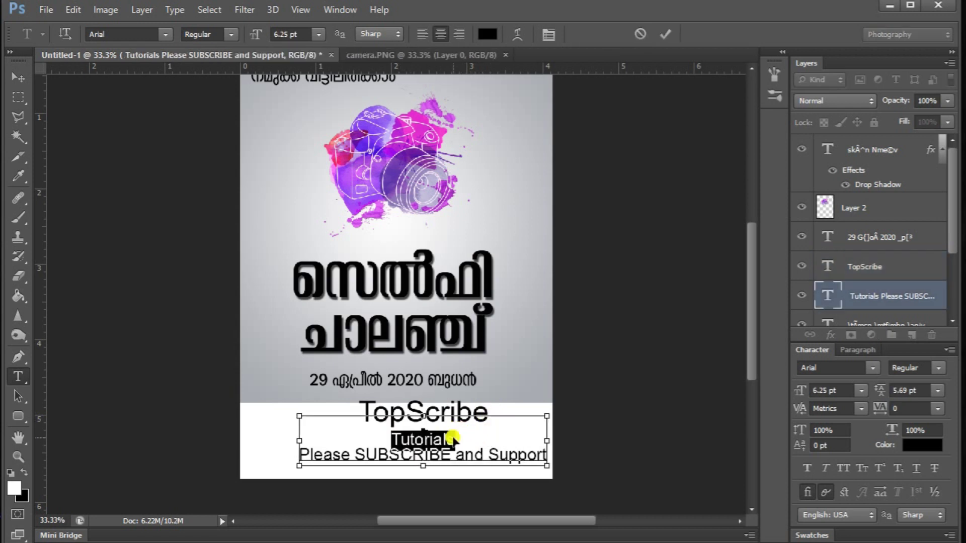
key("BackSpace")
key("ctrl+Return")
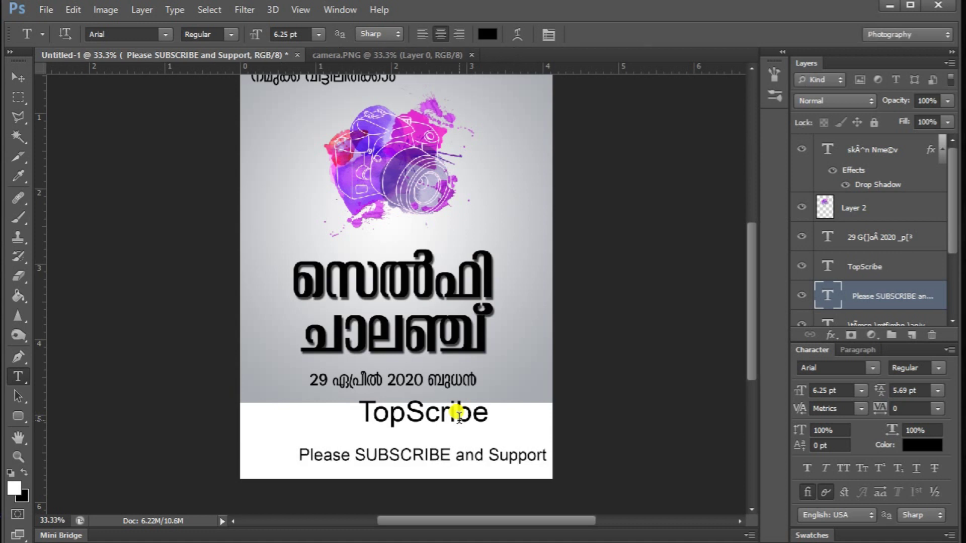
left_click(437, 430)
key("ctrl+v")
left_click_drag(470, 438, 463, 457)
key("ctrl+Return")
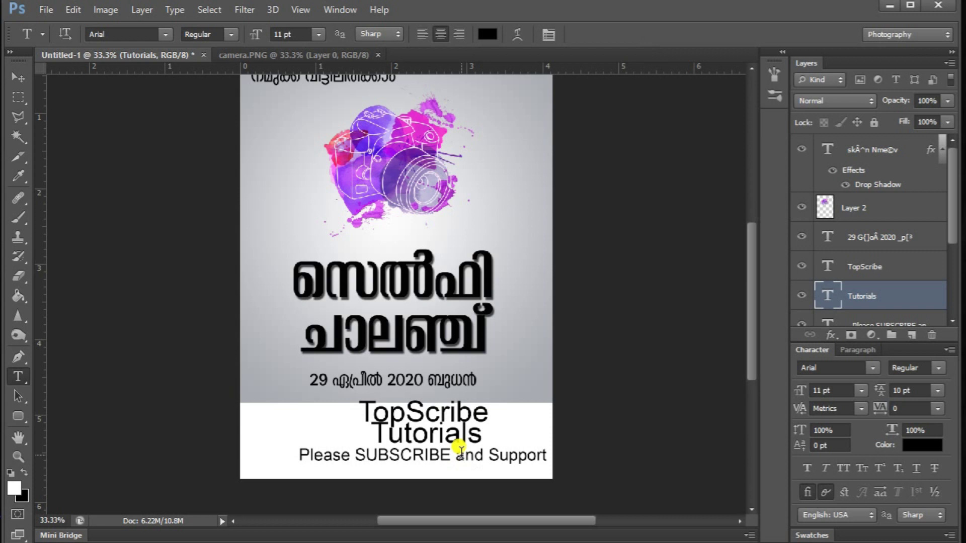
Step: Free-transform the Tutorials text, then select the TopScribe text layer
left_click(16, 75)
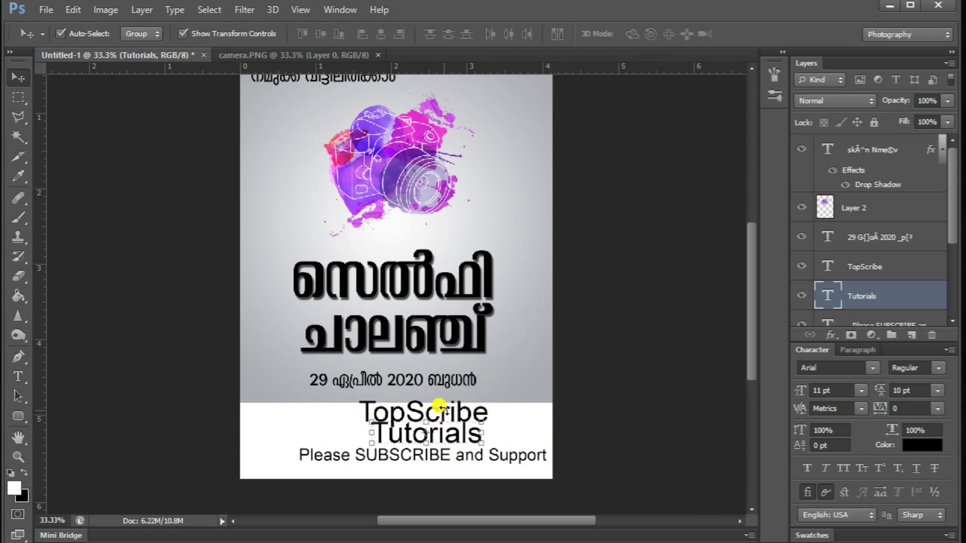
key("ctrl+t")
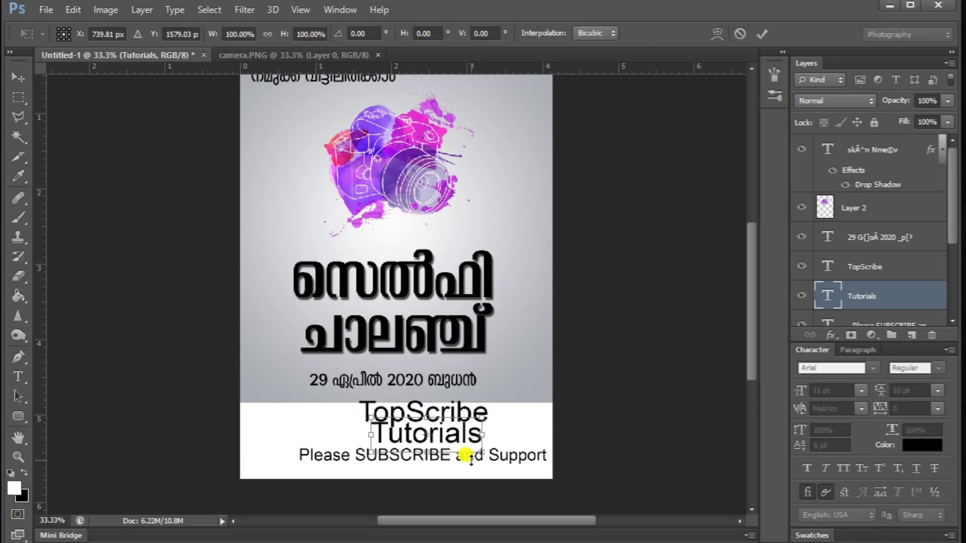
key("Return")
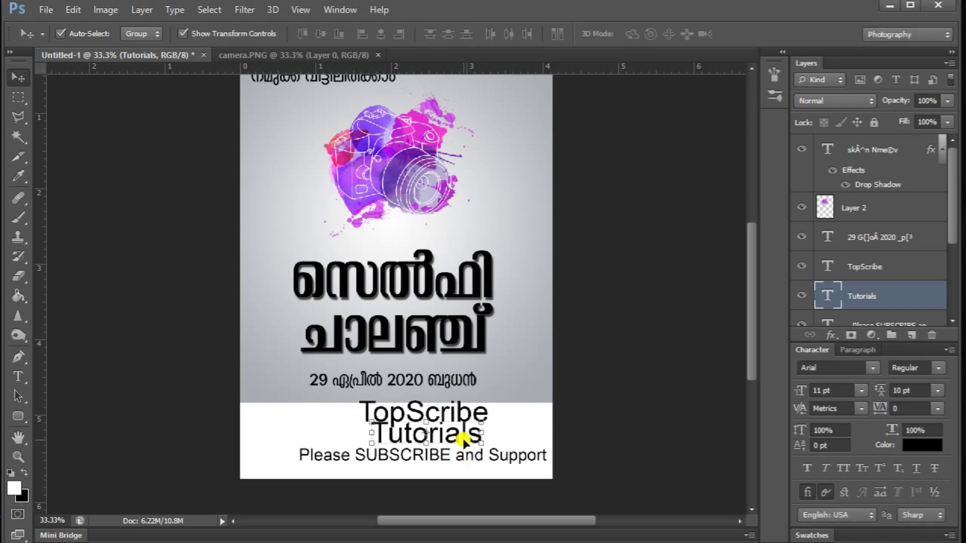
left_click(389, 269)
left_click(461, 409)
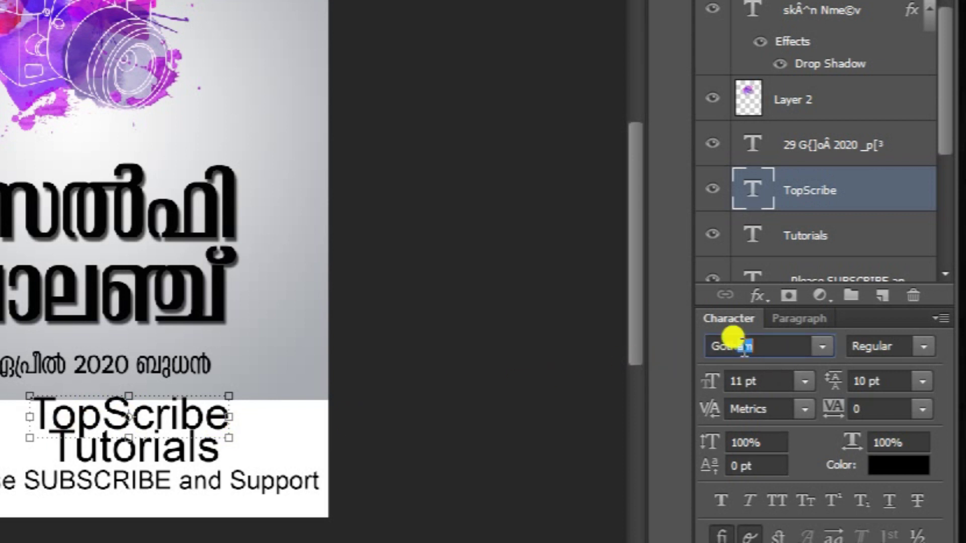
Step: Set the TopScribe text to Gotham Bold
key("Return")
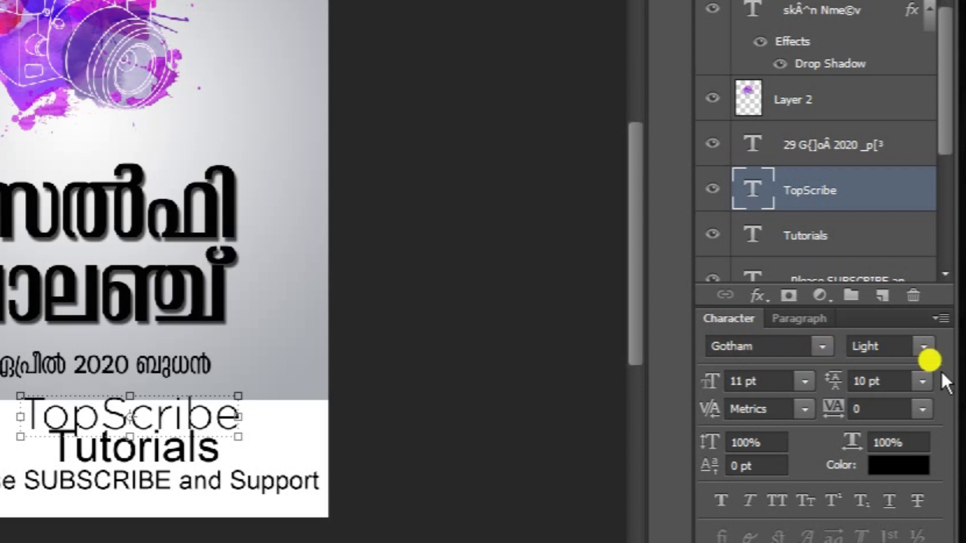
left_click(923, 346)
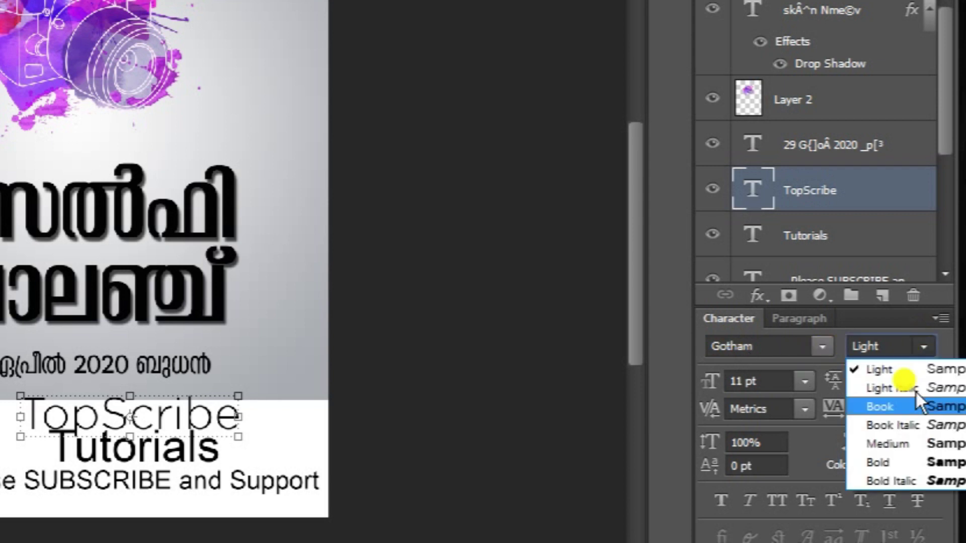
left_click(876, 463)
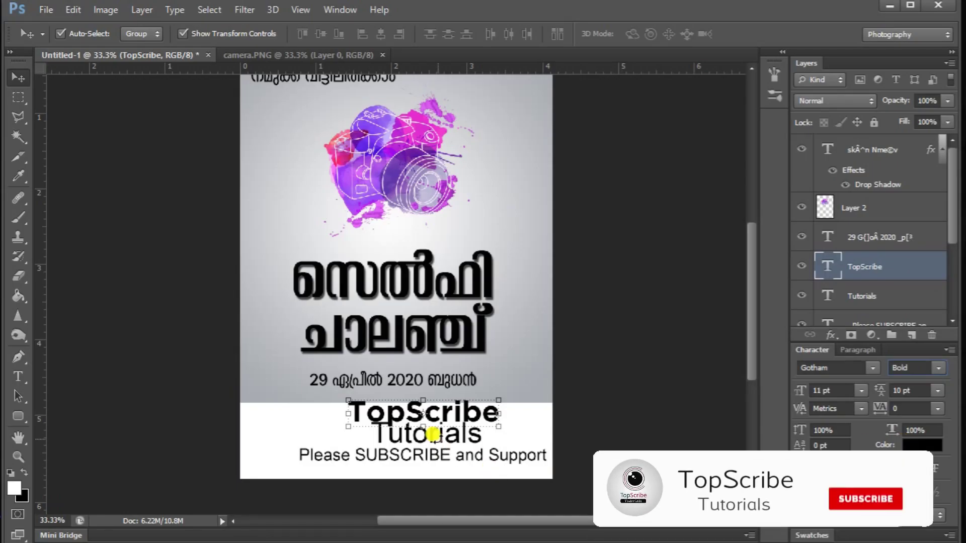
Step: Set the Tutorials text to Gotham in the Book weight
left_click(445, 335)
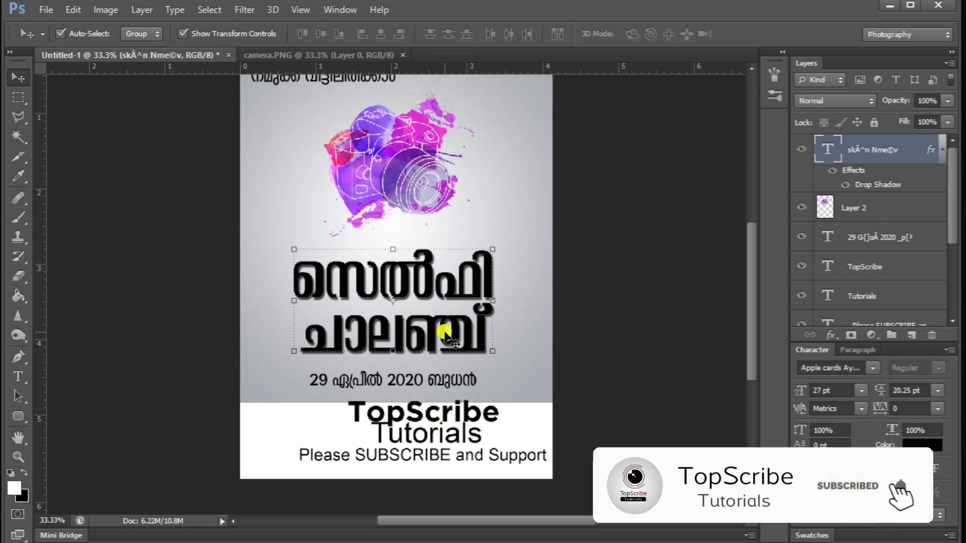
left_click(438, 436)
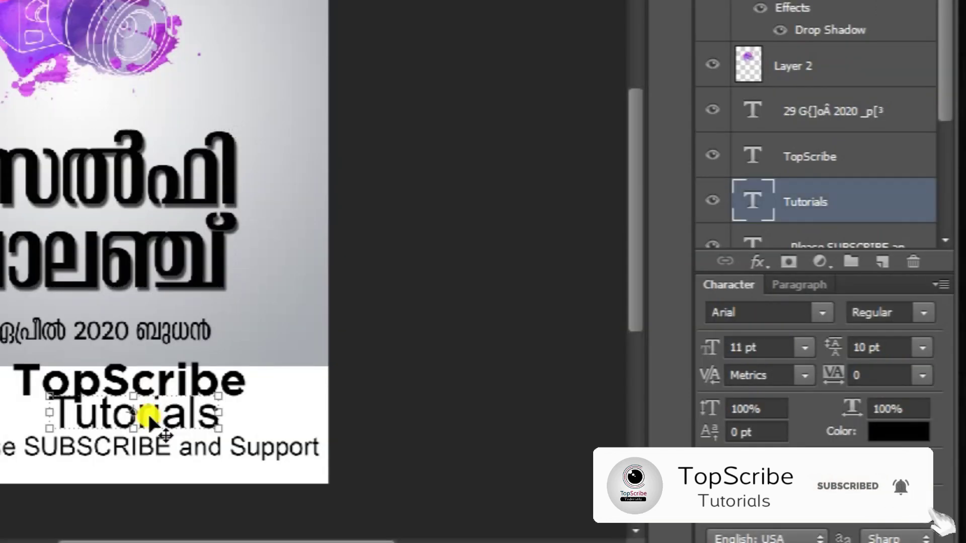
left_click(715, 312)
type("Gotham")
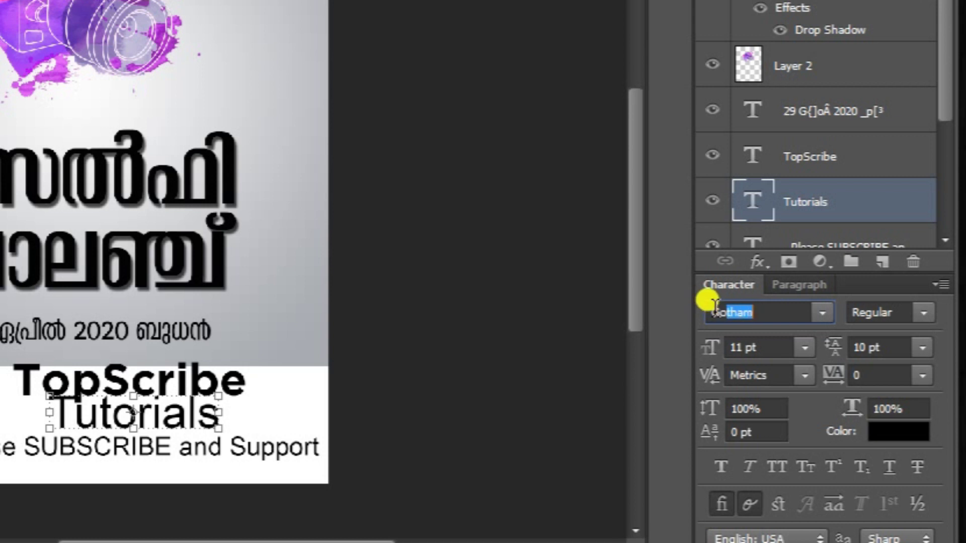
key("Return")
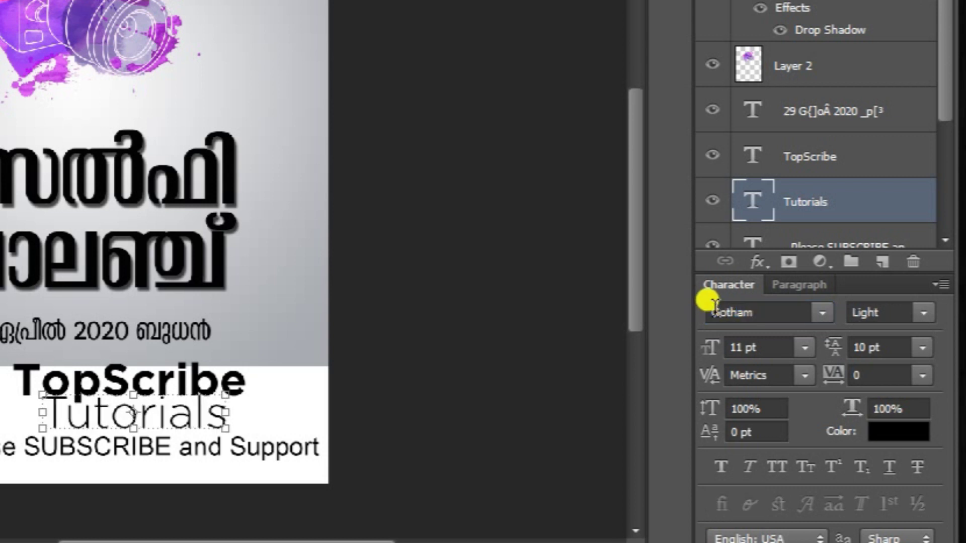
left_click(923, 312)
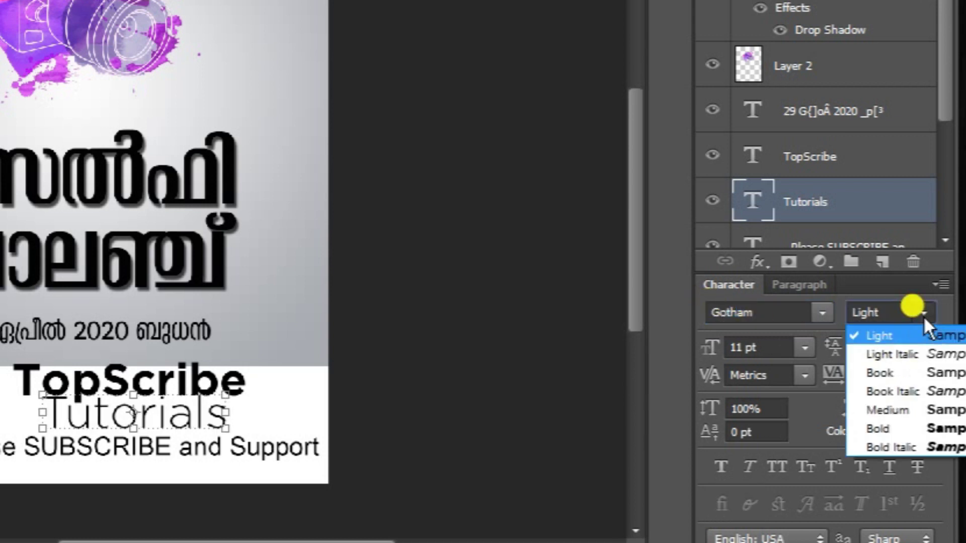
left_click(905, 372)
Step: Set the Please SUBSCRIBE and Support line to Gotham Book
left_click(264, 445)
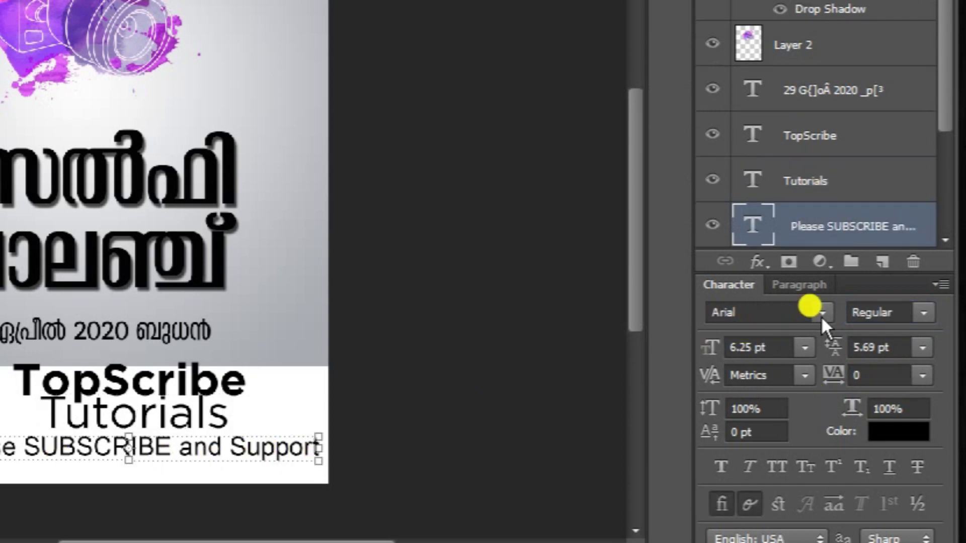
left_click(736, 313)
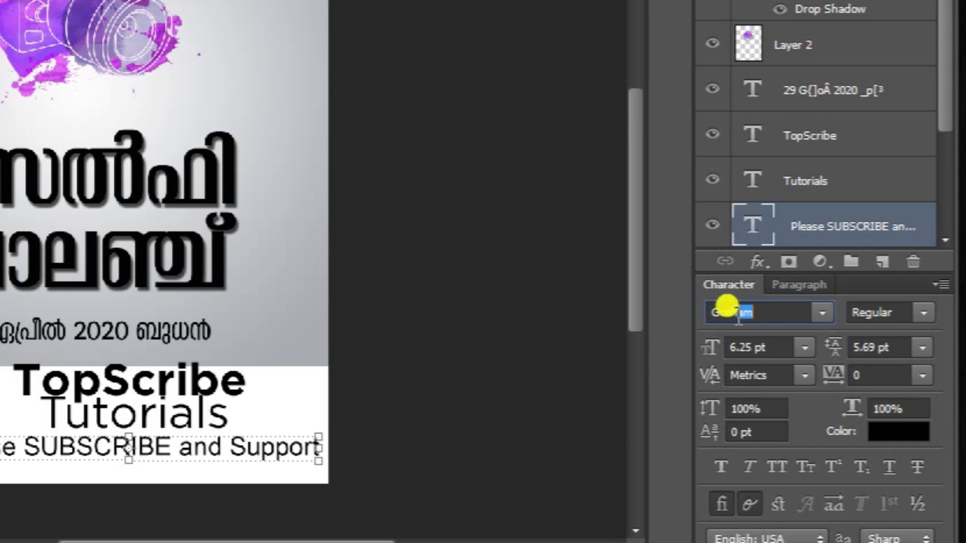
key("Return")
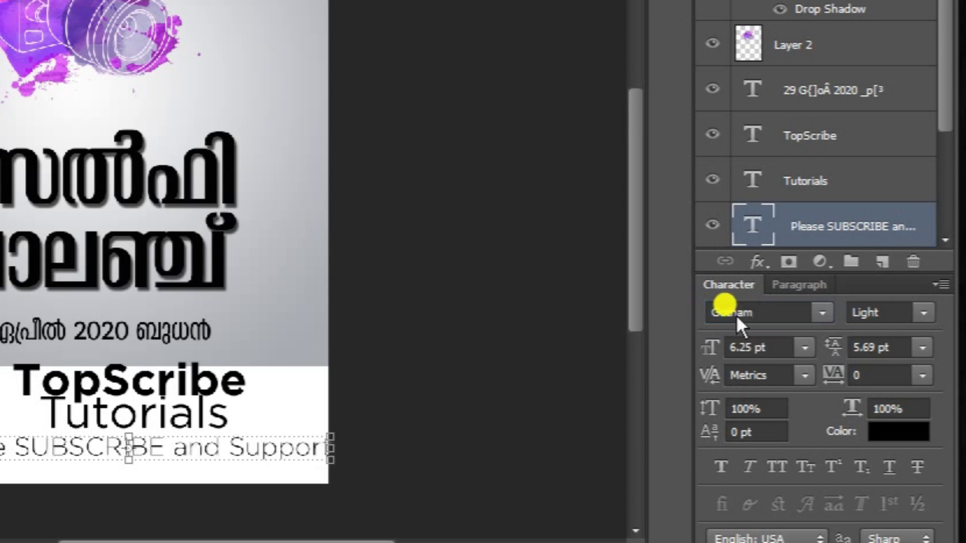
left_click(923, 313)
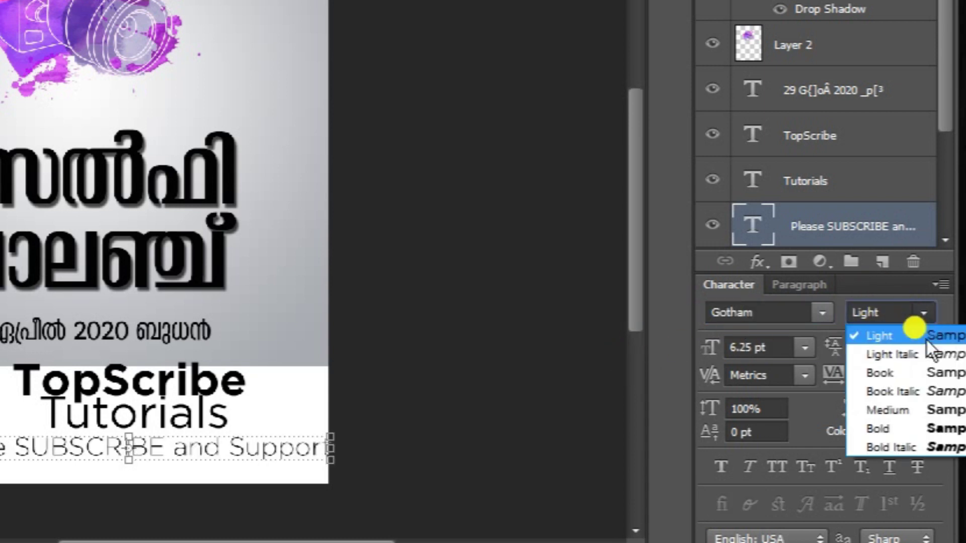
left_click(886, 374)
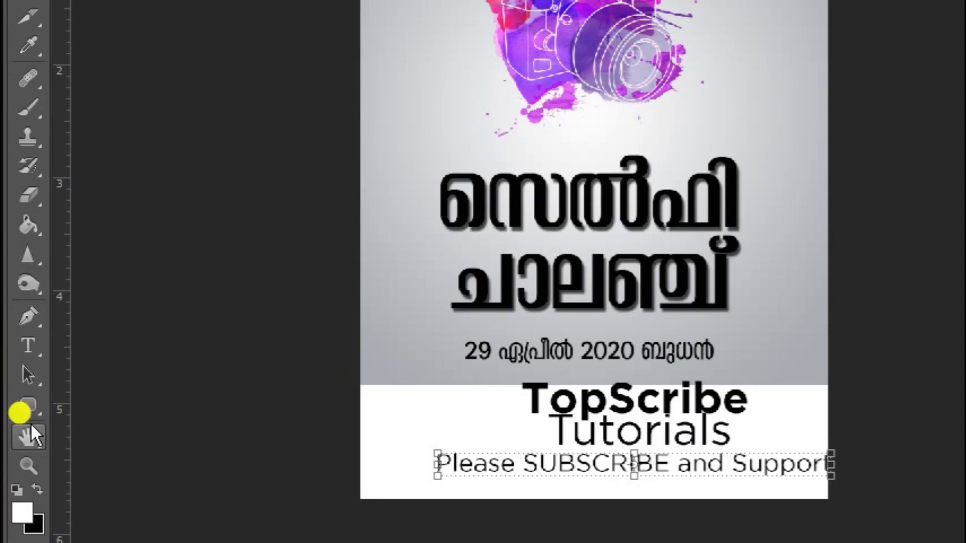
Step: Draw a red rounded bar (747 × 91 px, 100 px radius) with no stroke across TopScribe
left_click(26, 404)
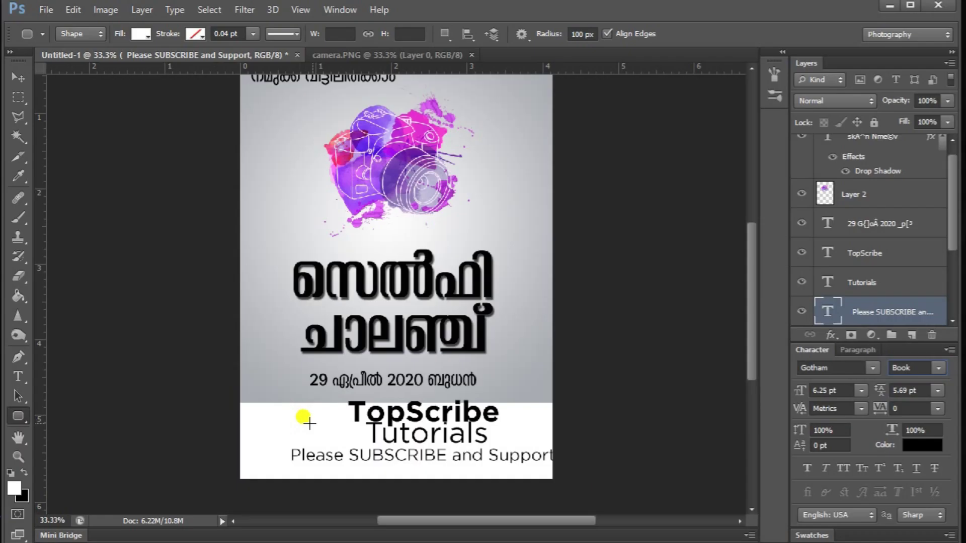
left_click_drag(356, 410, 544, 432)
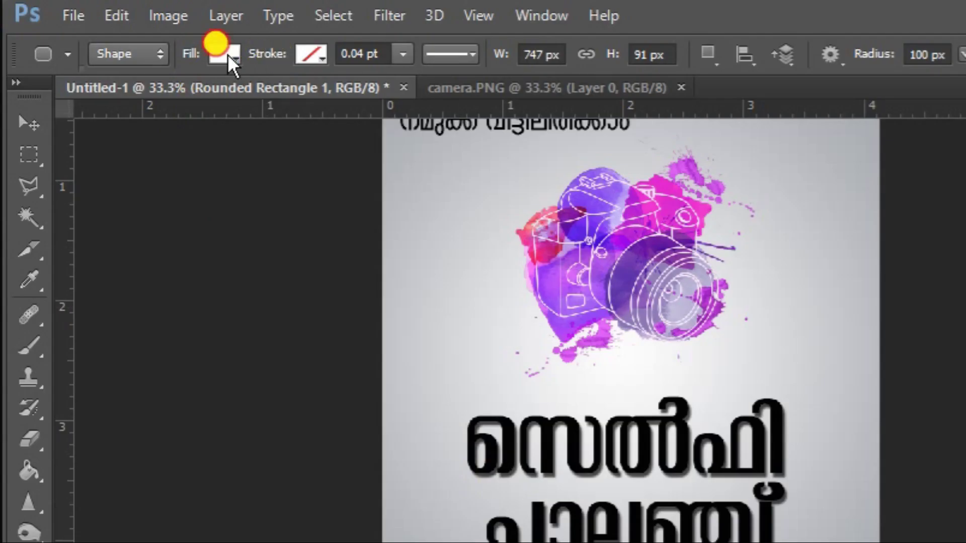
left_click(143, 34)
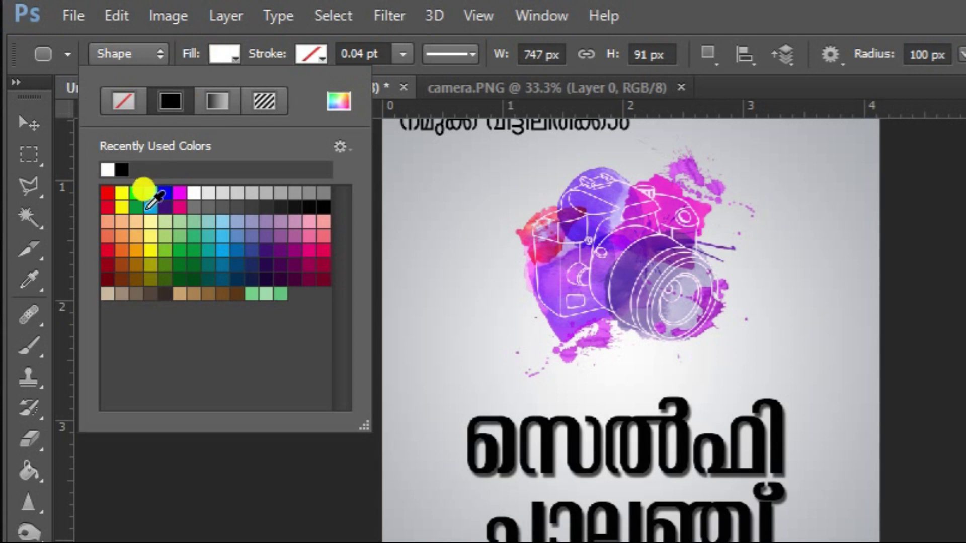
left_click(106, 192)
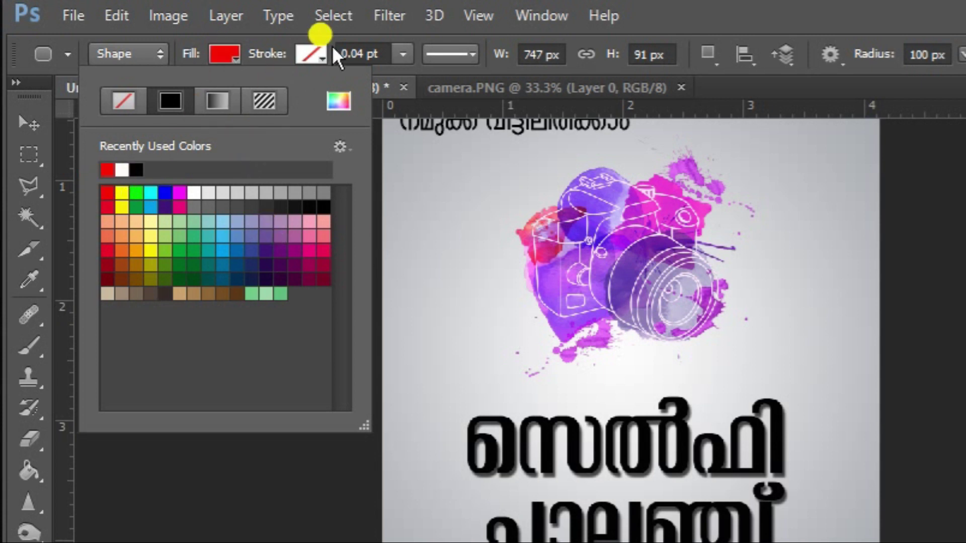
left_click(312, 55)
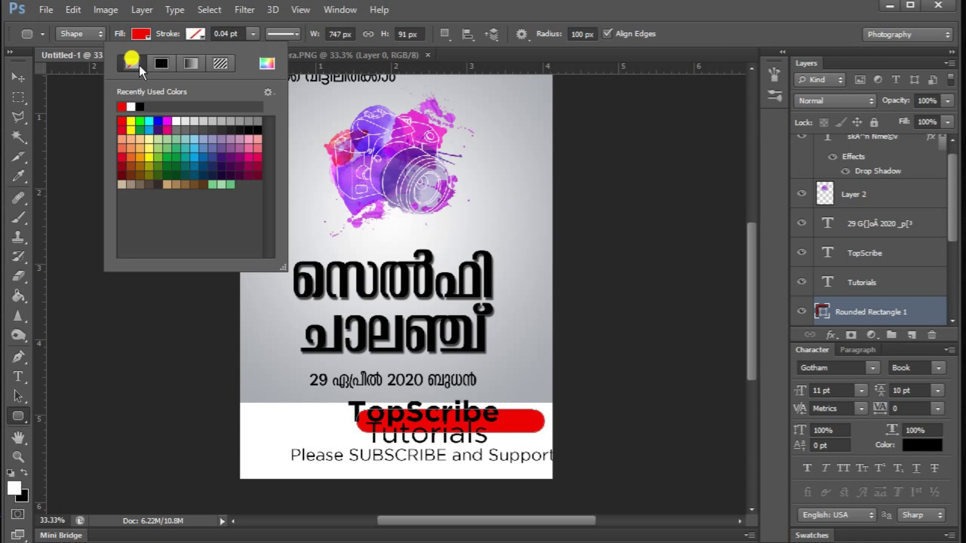
left_click(193, 36)
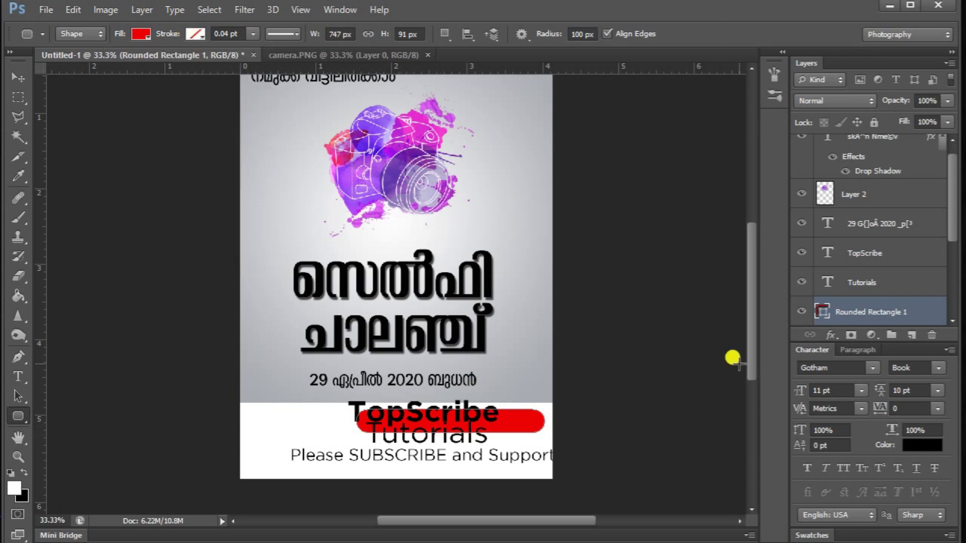
scroll(876, 283, "down", 3)
scroll(875, 267, "up", 4)
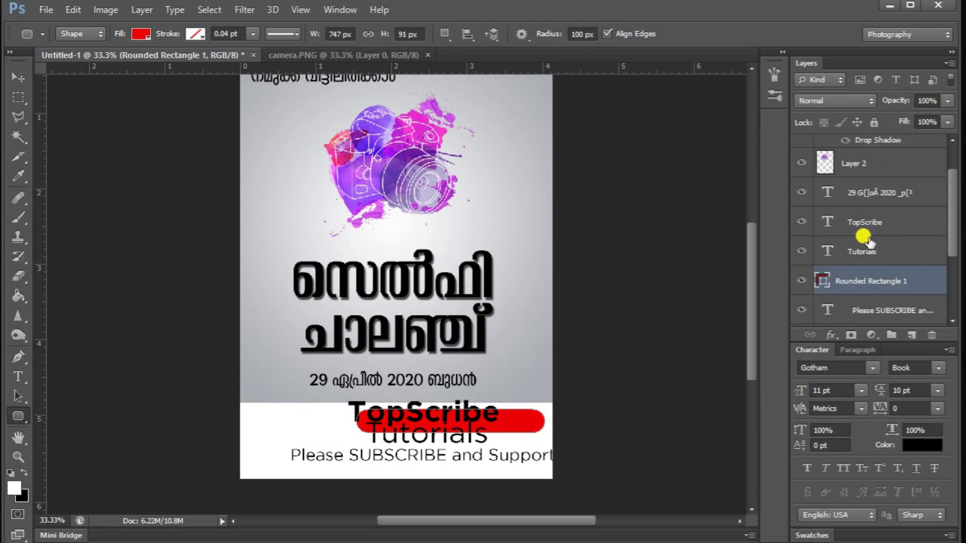
Step: Colour TopScribe white and scale it to about 8 pt, centred on the red bar
left_click(872, 223)
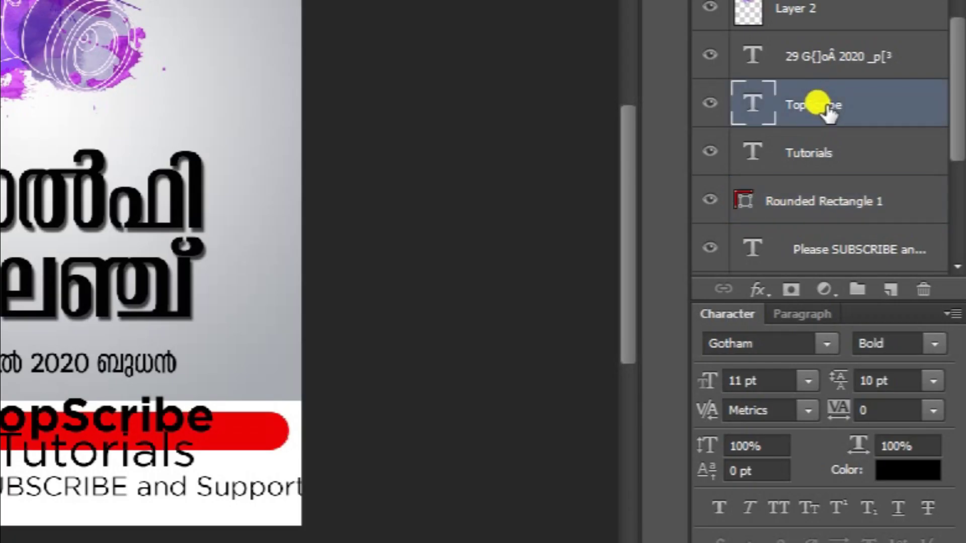
left_click(907, 469)
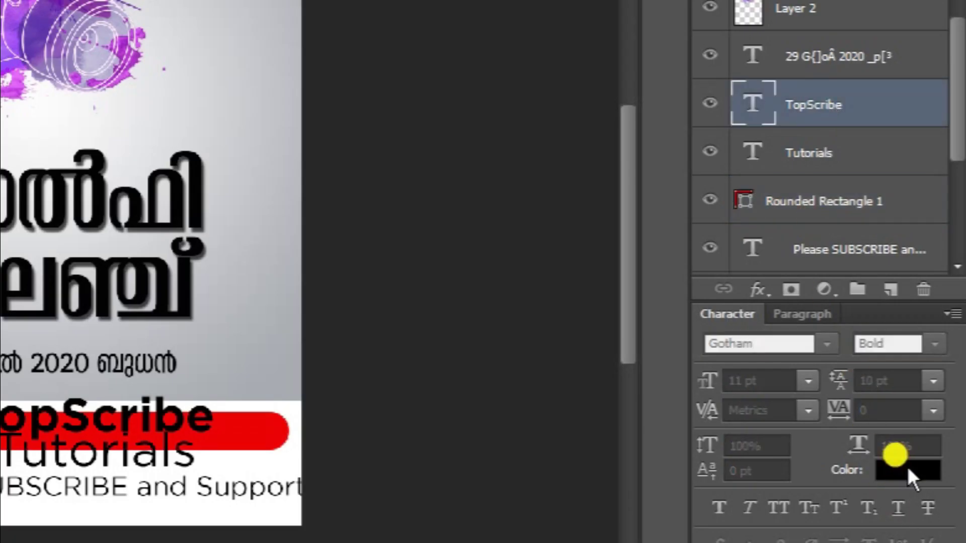
left_click(426, 65)
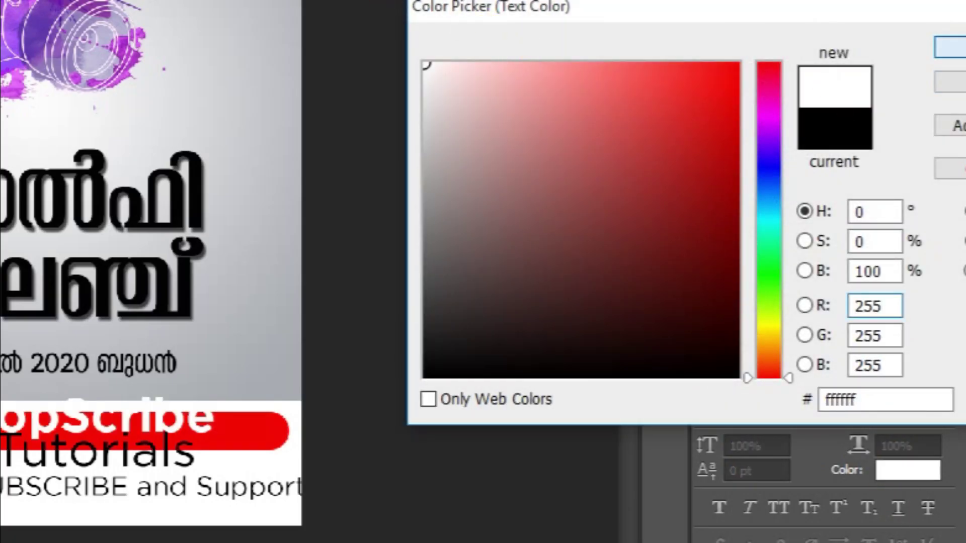
left_click(950, 47)
left_click(18, 77)
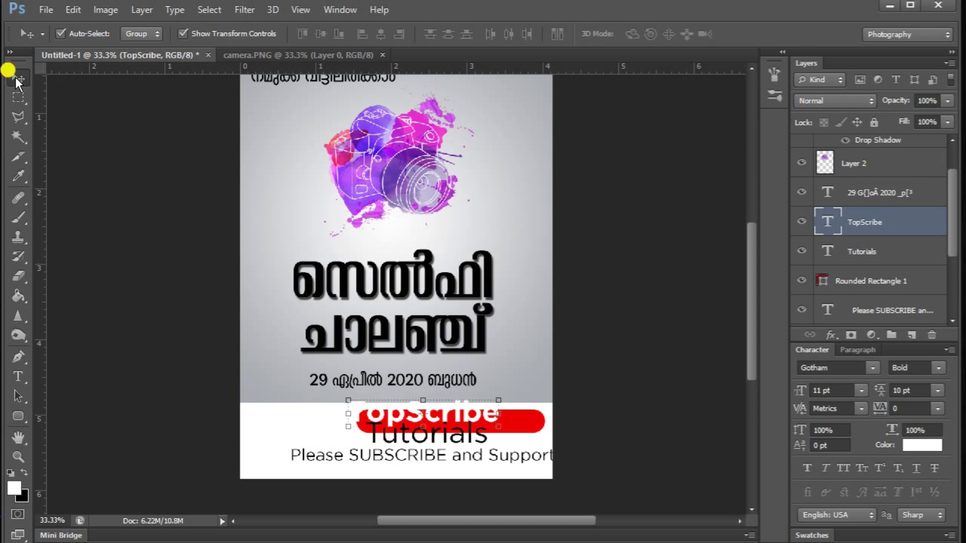
mouse_move(495, 424)
left_mouse_down()
mouse_move(459, 416)
mouse_move(532, 424)
mouse_move(509, 422)
left_mouse_up()
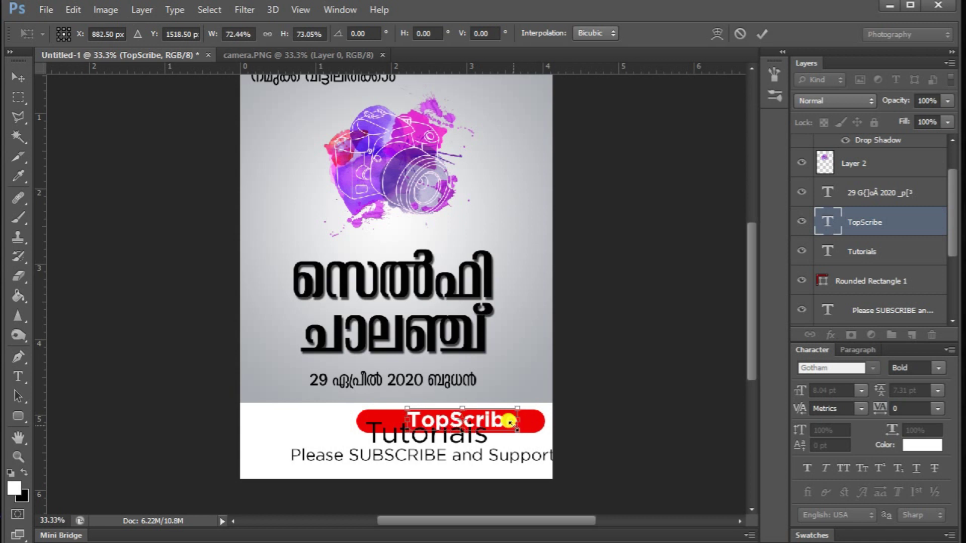
key("Return")
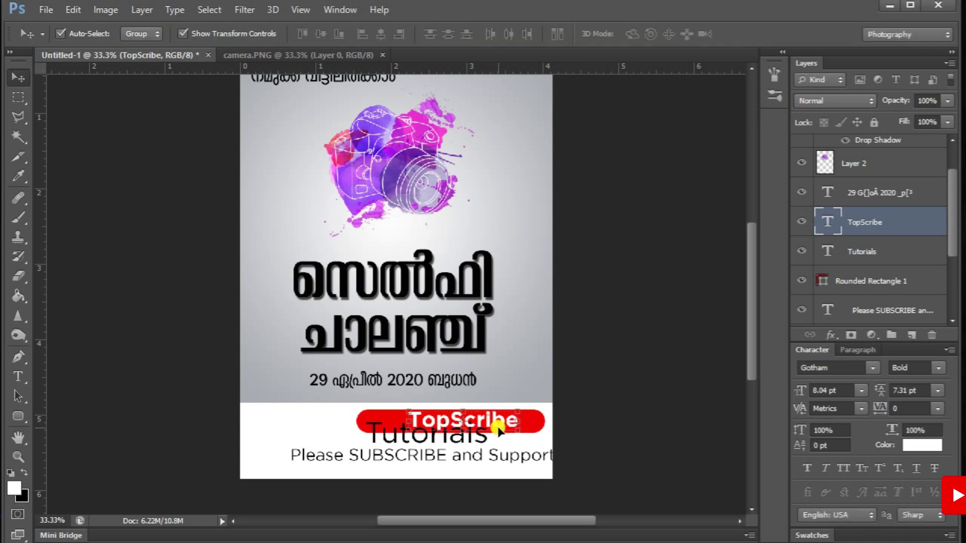
Step: Shrink the Please SUBSCRIBE and Support line and move it to the footer bottom
left_click(488, 455)
key("ctrl+t")
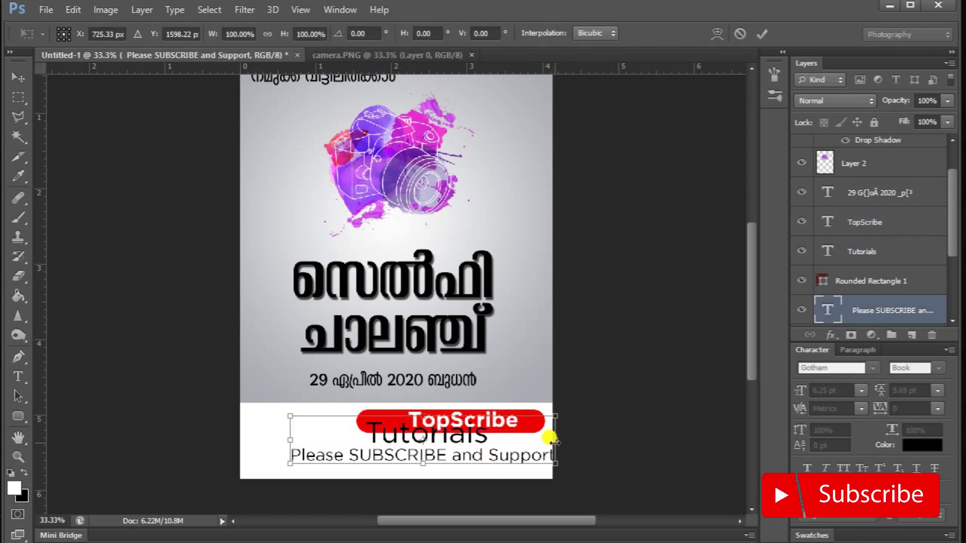
left_click_drag(544, 411, 471, 462)
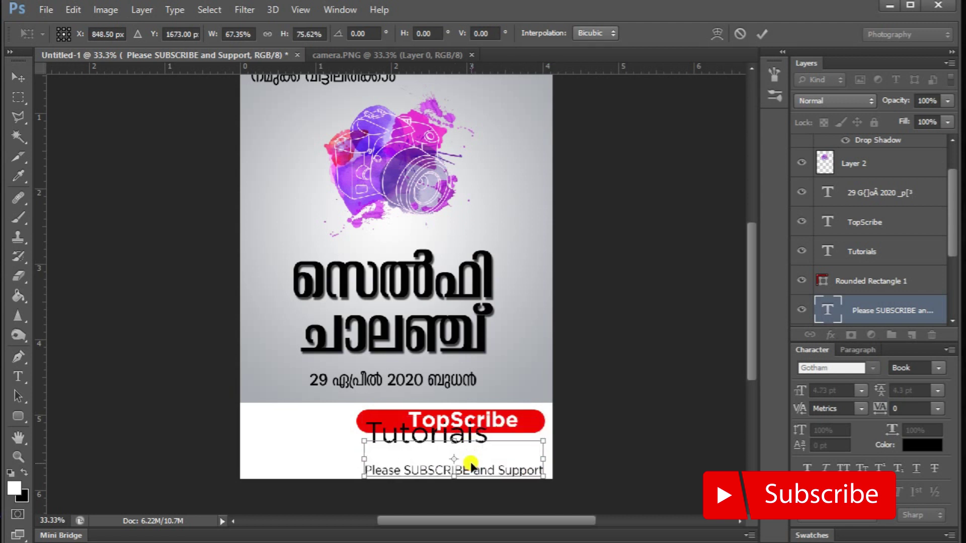
key("Return")
Step: Move and resize Tutorials beneath the TopScribe bar, then deselect the layers
left_click_drag(456, 442, 477, 448)
key("ctrl+t")
key("Return")
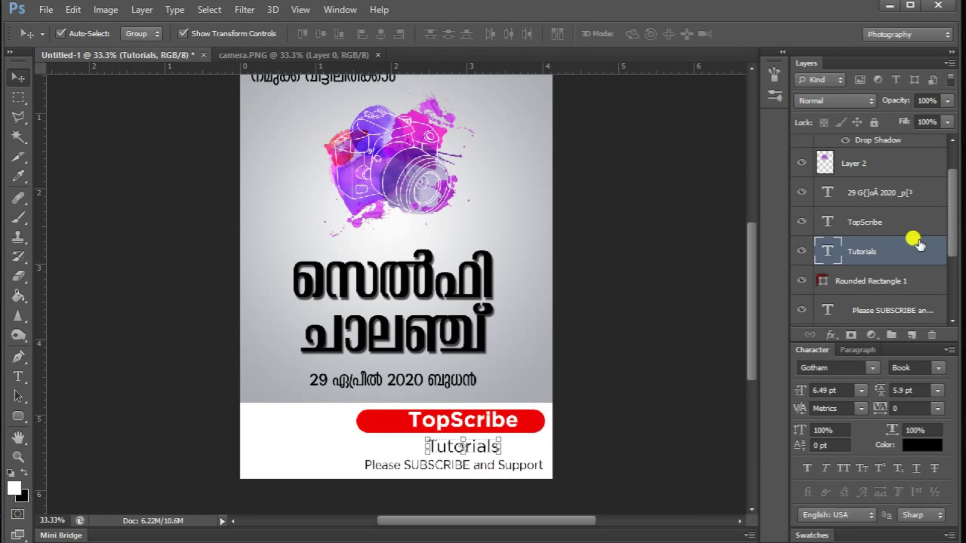
left_click(890, 223)
left_click(879, 286)
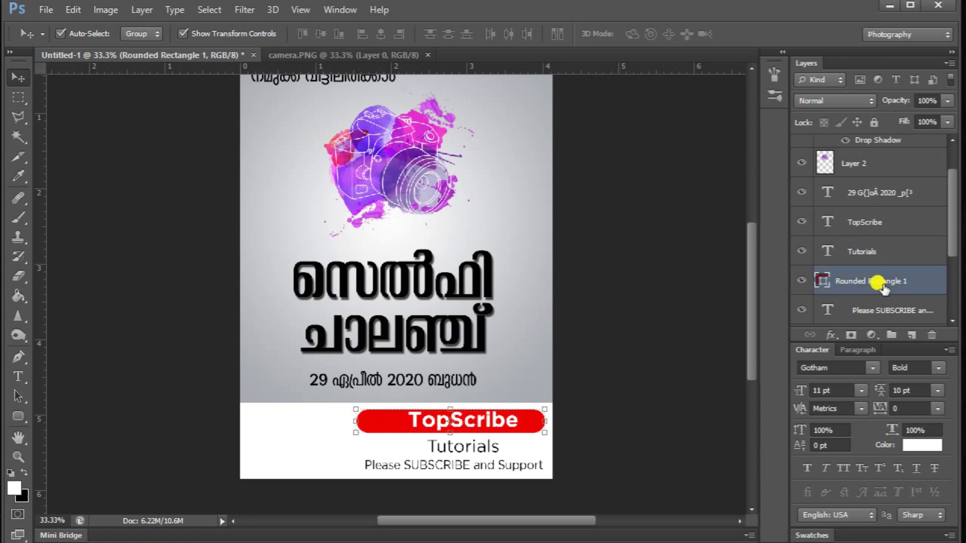
left_click(899, 226, "ctrl")
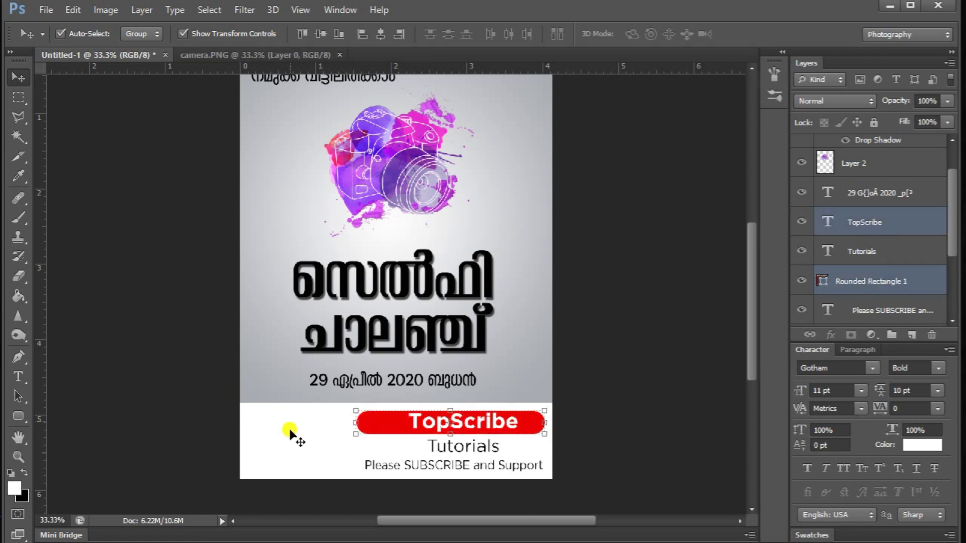
left_click(568, 385)
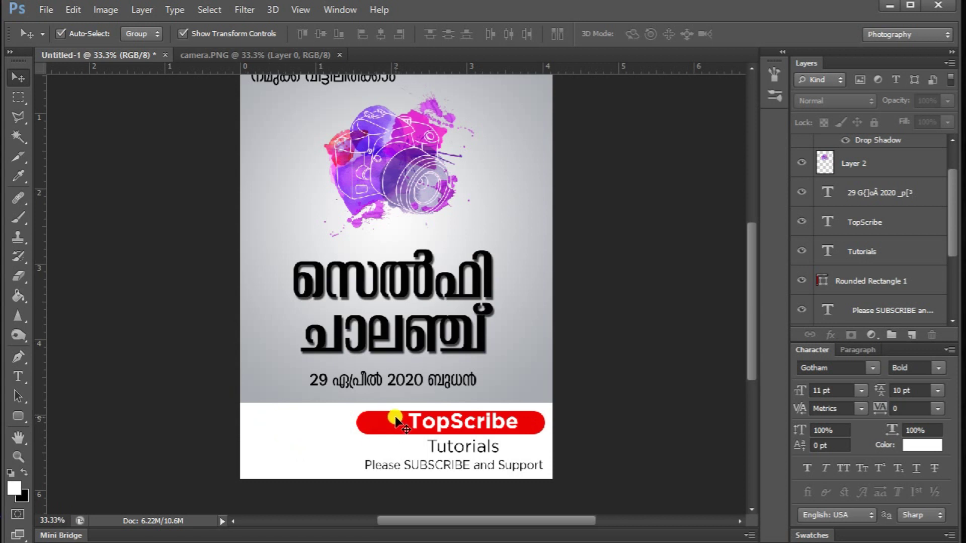
key("ctrl+o")
Step: Open Social Media (22).png and move its YouTube play icon into the poster
double_click(551, 146)
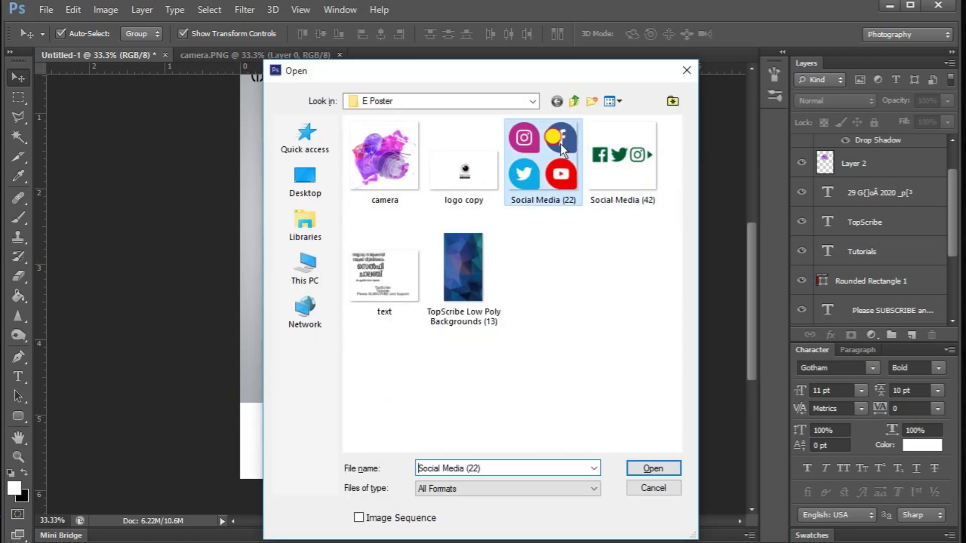
left_click(18, 98)
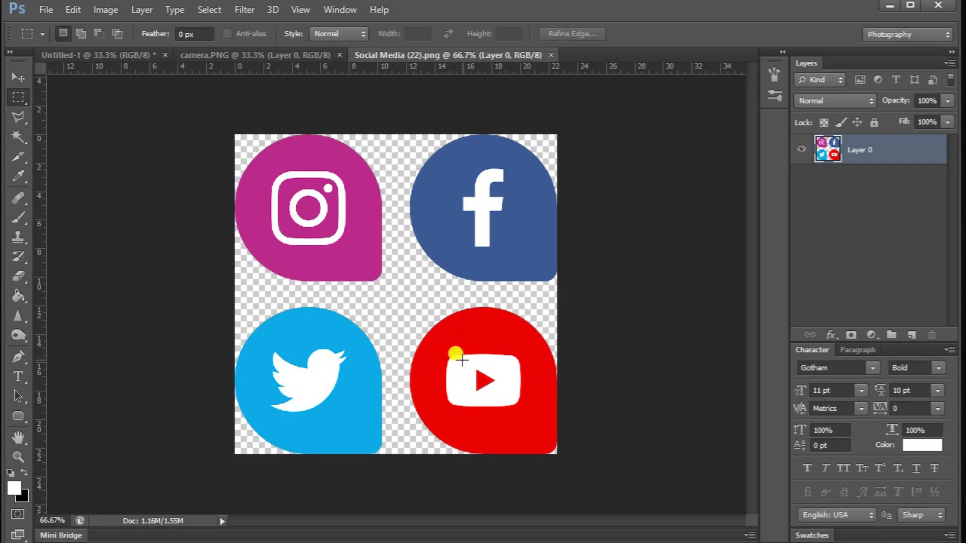
left_click_drag(437, 351, 533, 418)
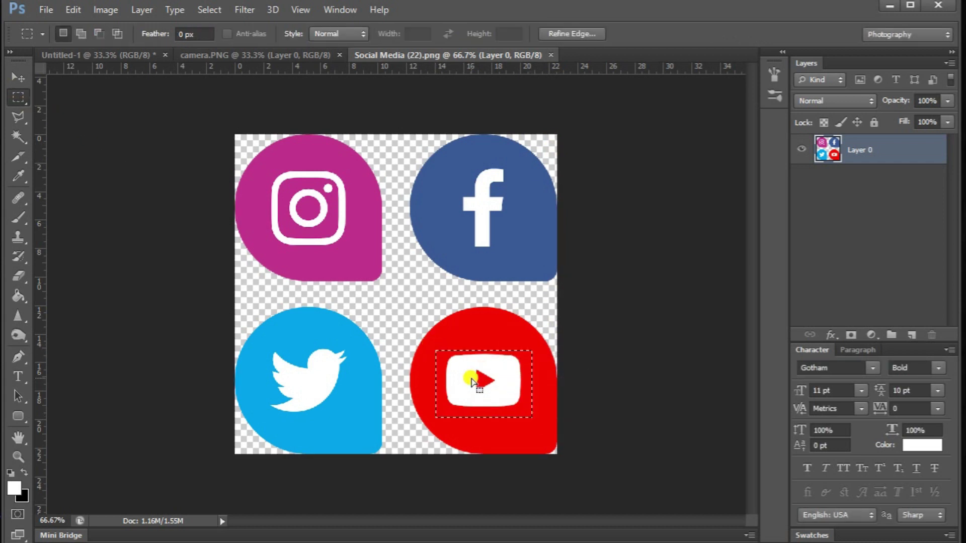
left_click(18, 78)
left_click_drag(513, 384, 397, 454)
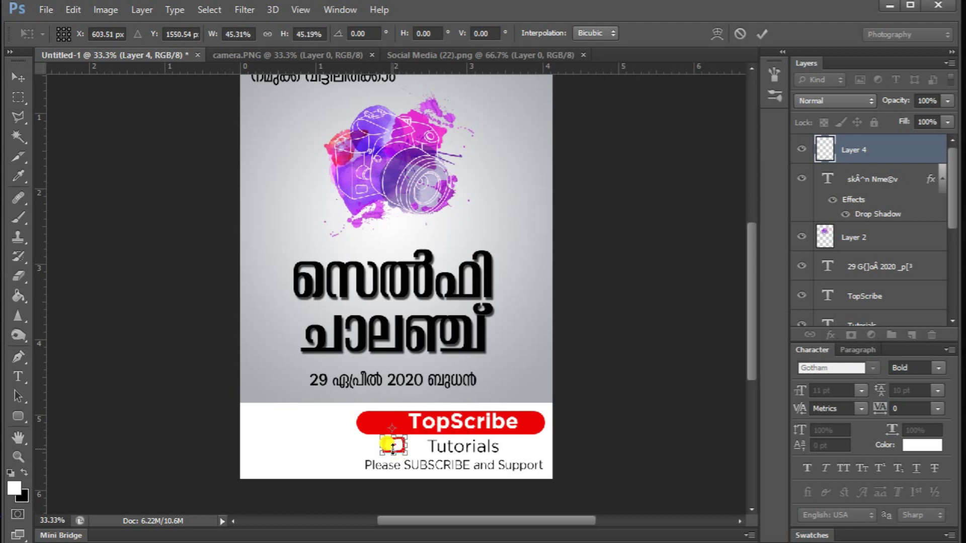
key("Return")
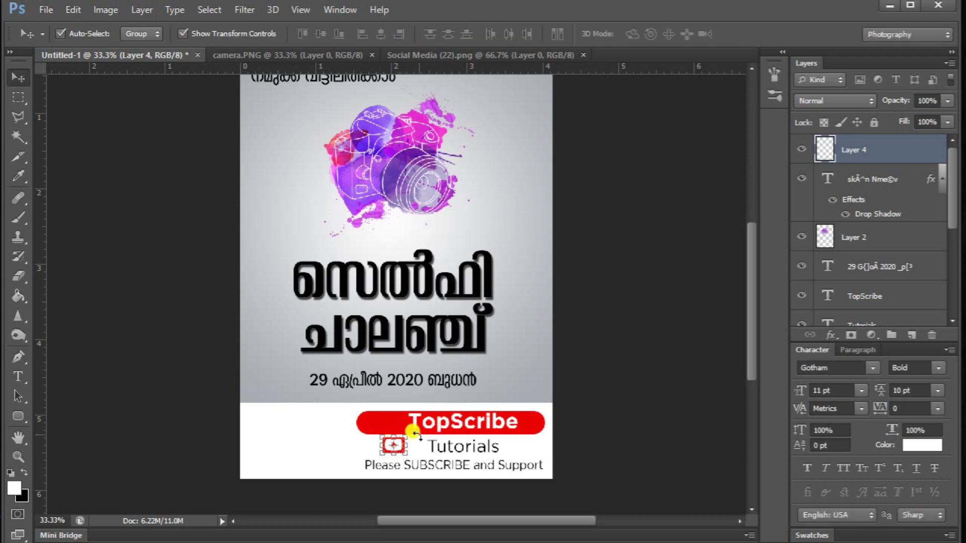
Step: Position the YouTube icon on the red TopScribe banner
key("ctrl+t")
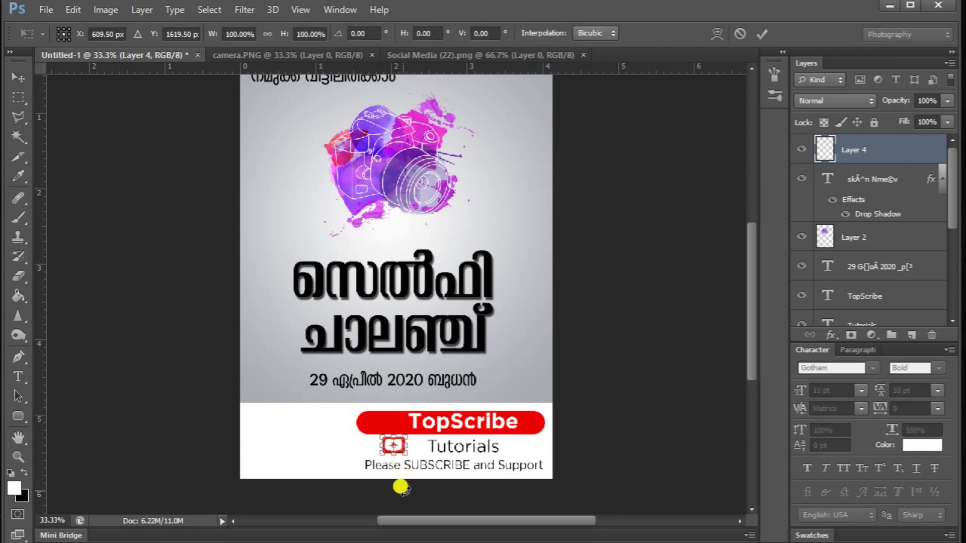
left_click_drag(391, 446, 392, 433)
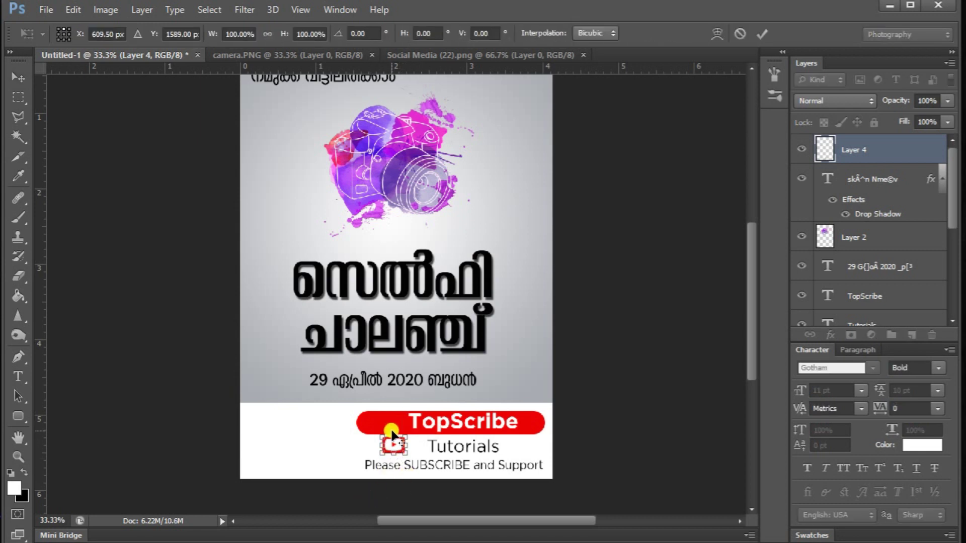
key("ctrl+plus")
key("ctrl+plus")
scroll(317, 478, "down", 5)
left_click_drag(384, 378, 376, 353)
key("Up")
key("Up")
key("Up")
key("Up")
key("Up")
key("Up")
key("Up")
key("Up")
key("Up")
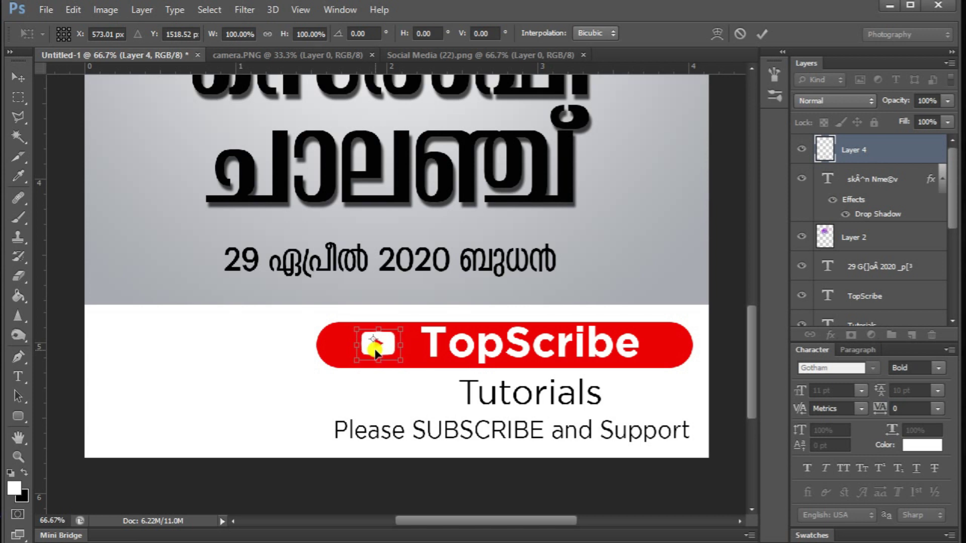
key("Return")
Step: Nudge the Tutorials and Please SUBSCRIBE lines up slightly
left_click(453, 352)
left_click(493, 402)
key("Up")
key("Up")
key("Up")
key("Up")
key("Up")
key("Up")
key("Up")
key("Up")
left_click(500, 425)
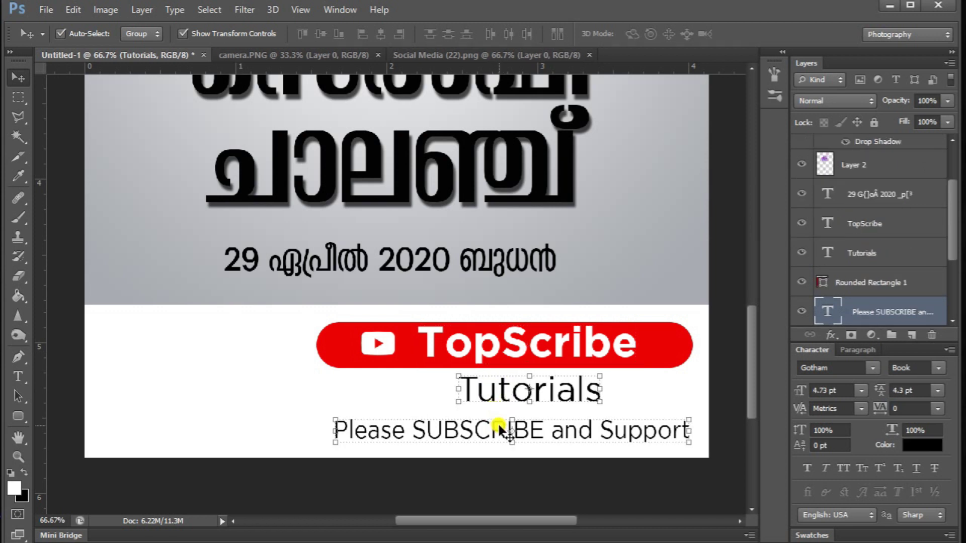
key("Up")
key("Up")
key("Up")
key("Up")
key("Up")
key("Up")
key("Up")
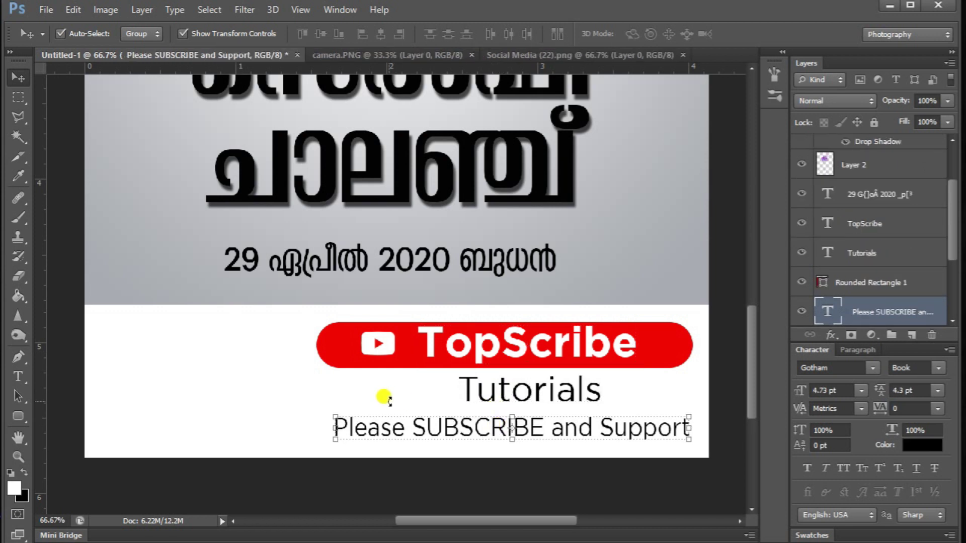
key("shift+minus")
key("shift+plus")
key("ctrl+minus")
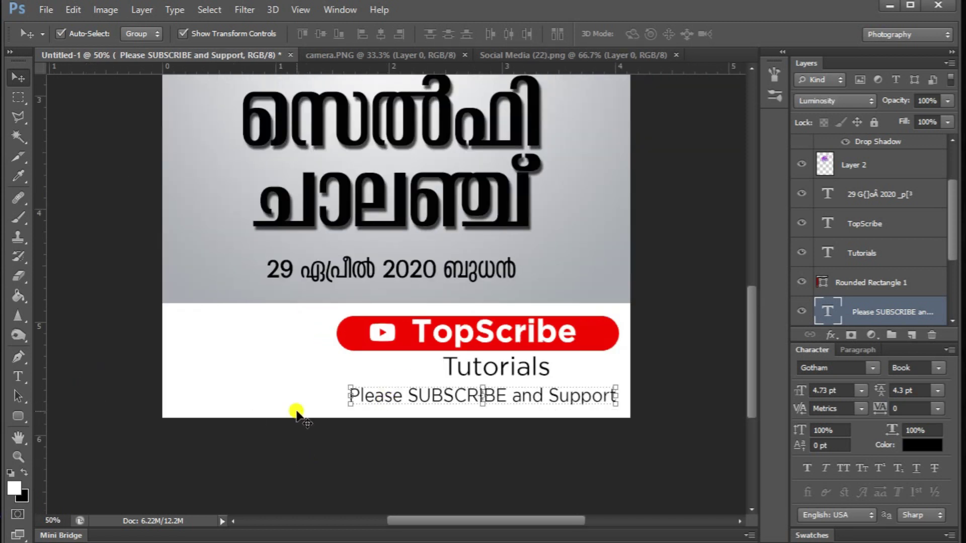
key("ctrl+o")
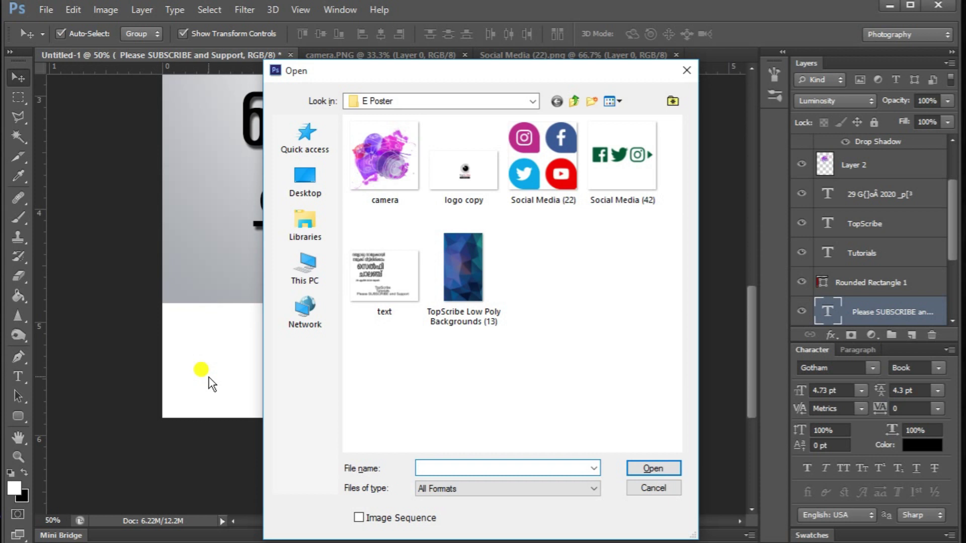
Step: Place the logo from logo copy.png at about 24% in the footer's lower left
double_click(468, 179)
left_click_drag(380, 302, 252, 336)
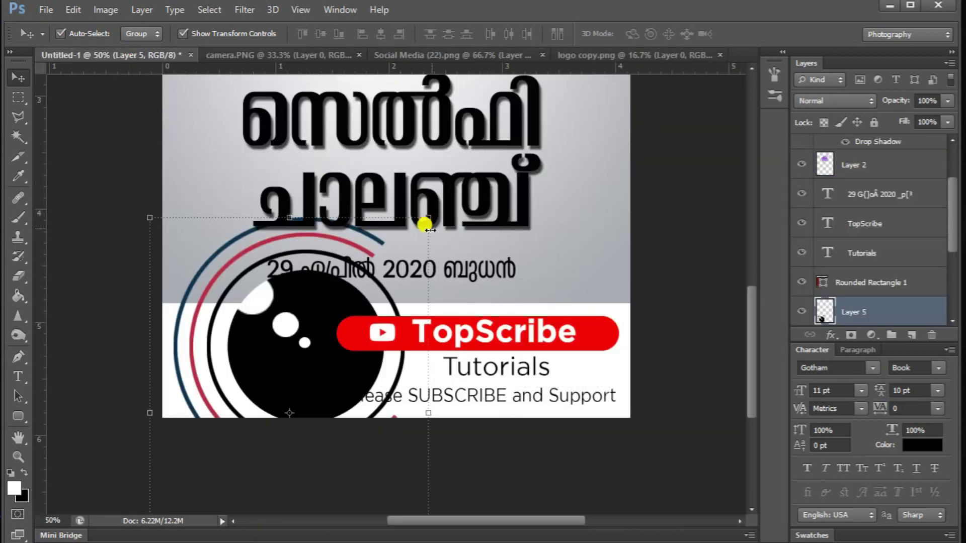
left_click_drag(423, 214, 287, 448)
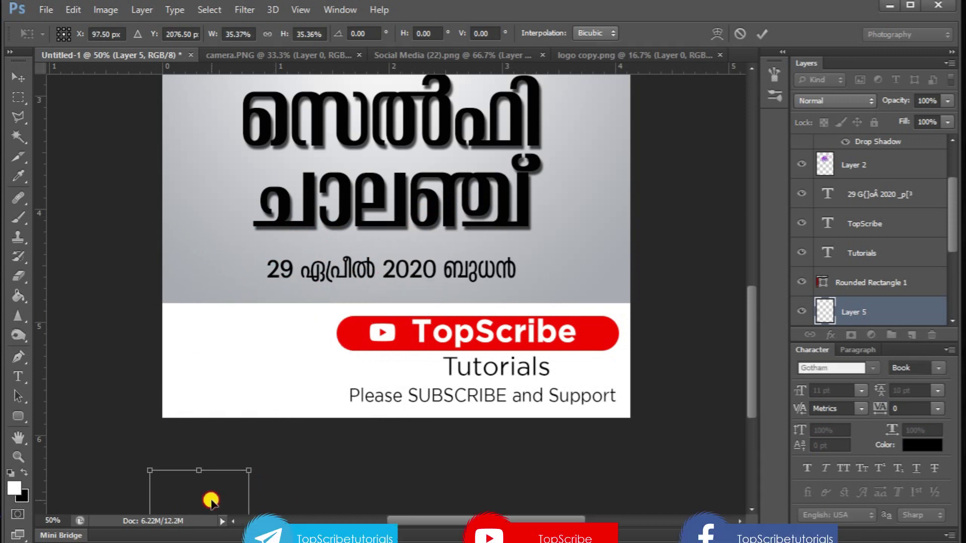
left_click_drag(209, 500, 256, 318)
left_click_drag(292, 288, 213, 331)
mouse_move(225, 379)
left_mouse_down()
mouse_move(265, 384)
mouse_move(224, 374)
mouse_move(240, 375)
left_mouse_up()
key("Return")
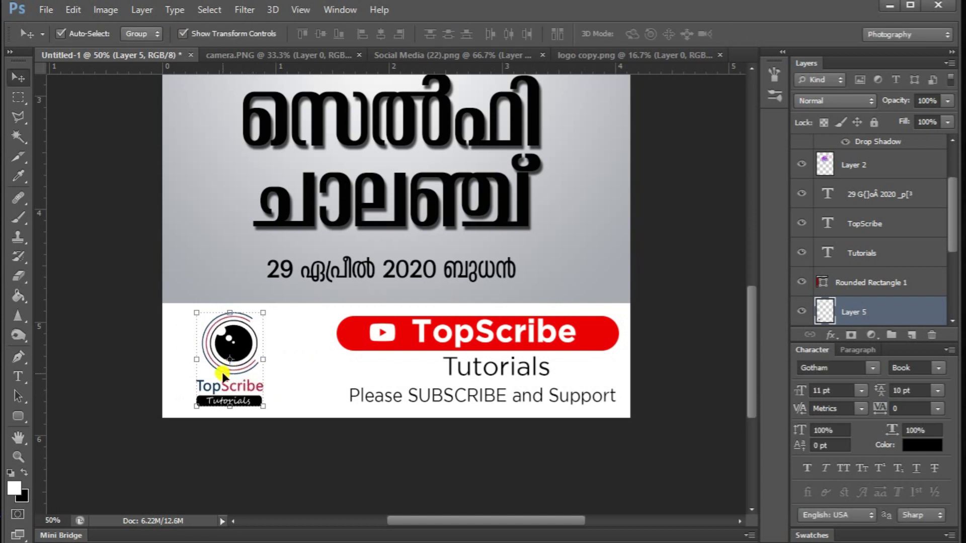
left_click(861, 276)
Step: Shift the TopScribe banner layers and the subscribe line left together
left_click(867, 224, "shift")
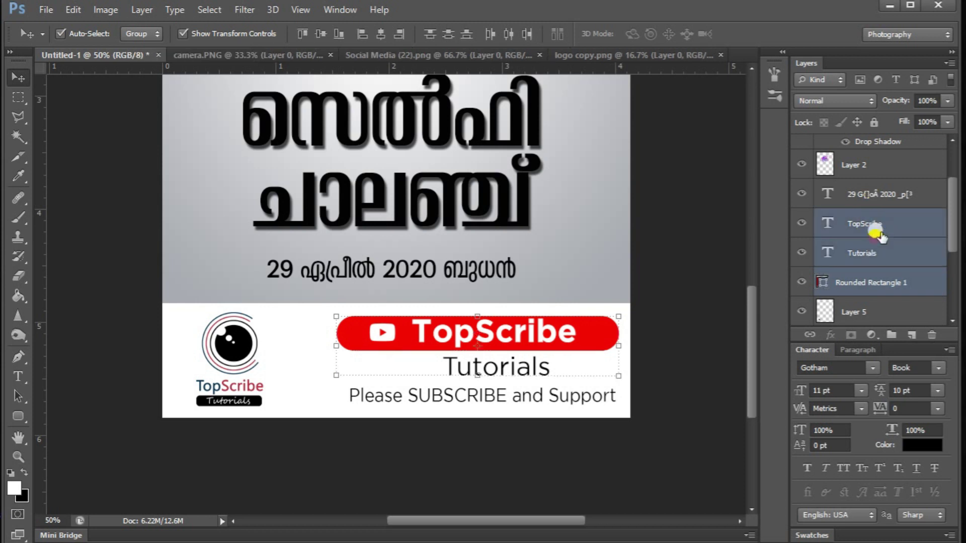
scroll(878, 241, "down", 3)
left_click(880, 254, "ctrl")
scroll(840, 267, "up", 1)
key("shift+Left")
key("shift+Left")
key("shift+Left")
key("shift+Left")
key("shift+Left")
key("shift+Left")
key("shift+Left")
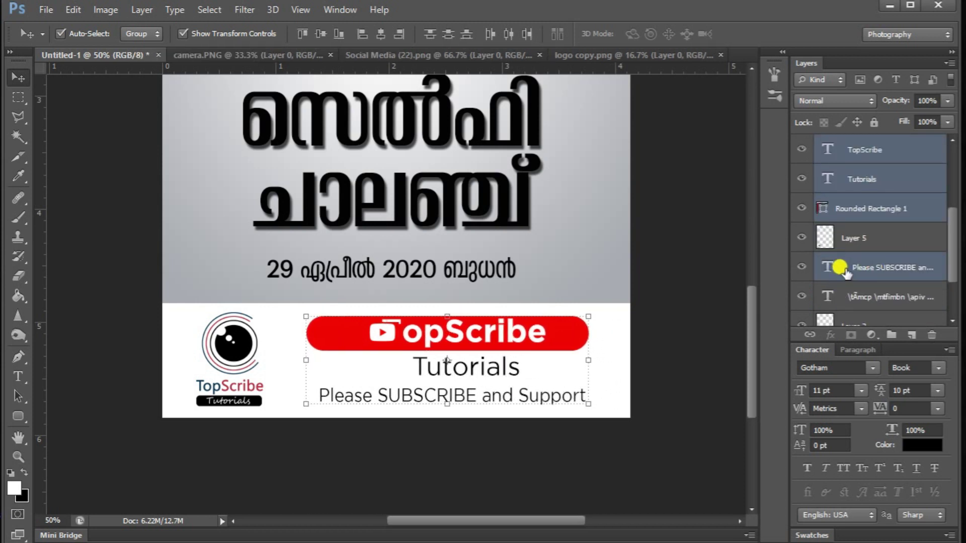
Step: Nudge the logo right and shrink it to about 92%
left_click(852, 238)
key("shift+Right")
key("shift+Right")
key("shift+Right")
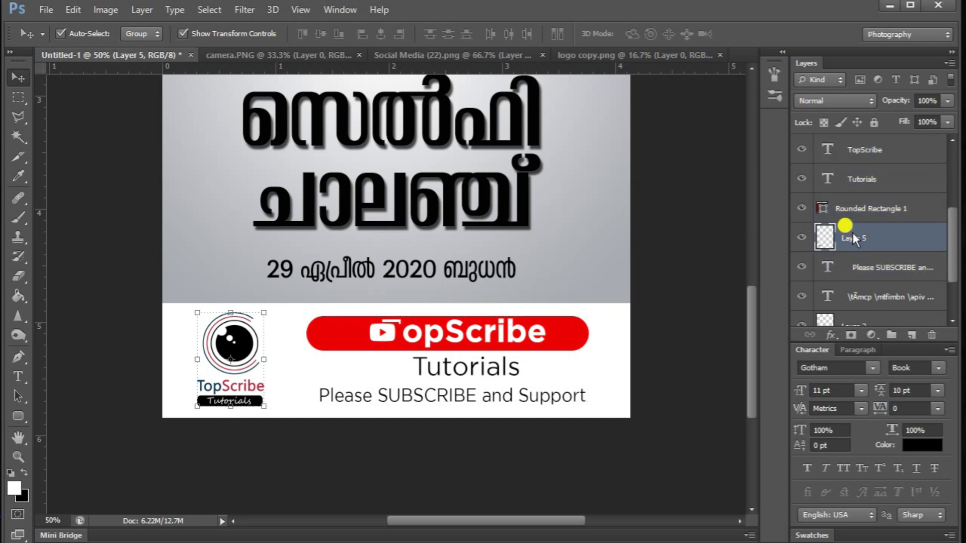
left_click_drag(269, 311, 262, 315)
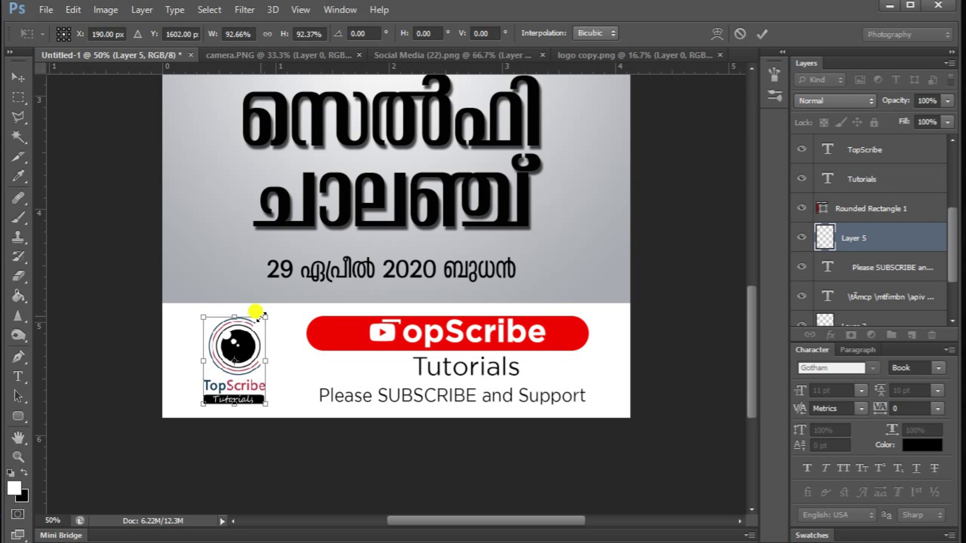
key("Return")
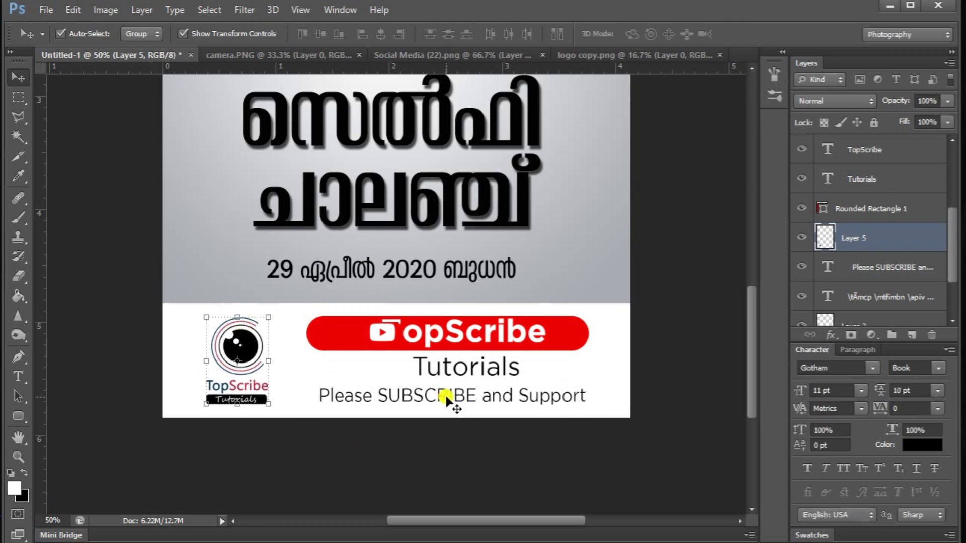
Step: Move the YouTube play icon left so it sits ahead of TopScribe
left_click(384, 334)
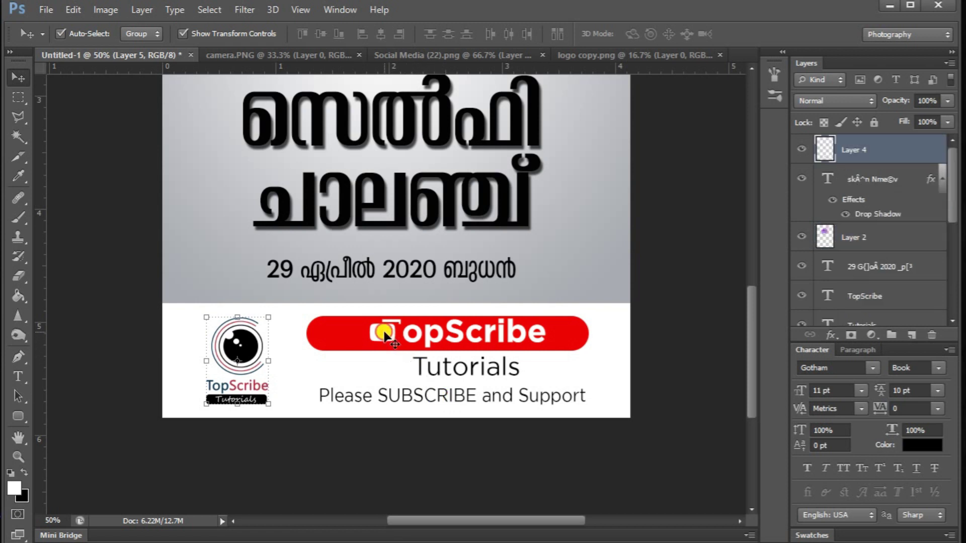
key("shift+Left")
key("shift+Left")
key("shift+Left")
key("shift+Left")
key("shift+Left")
key("shift+Left")
key("shift+Left")
key("shift+Left")
key("shift+Left")
key("shift+Left")
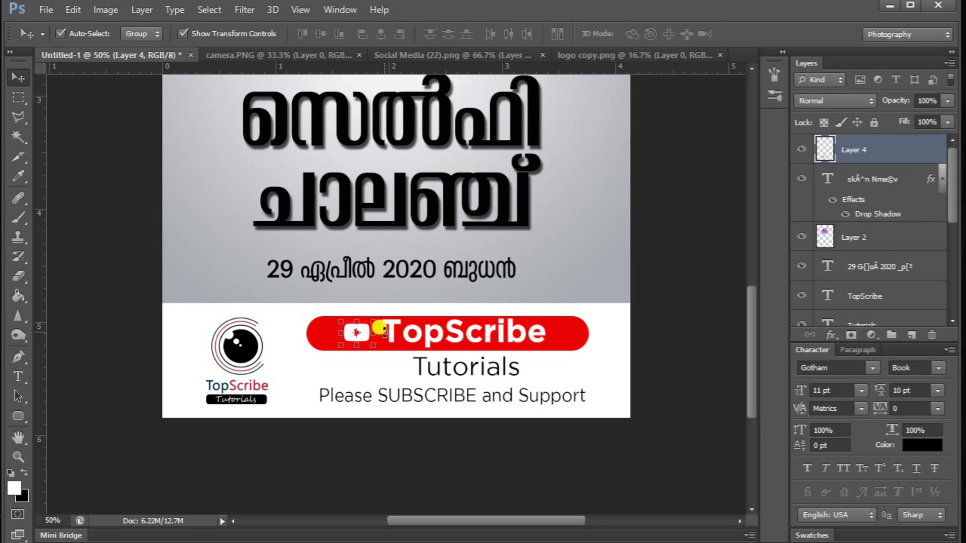
scroll(340, 331, "up", 4)
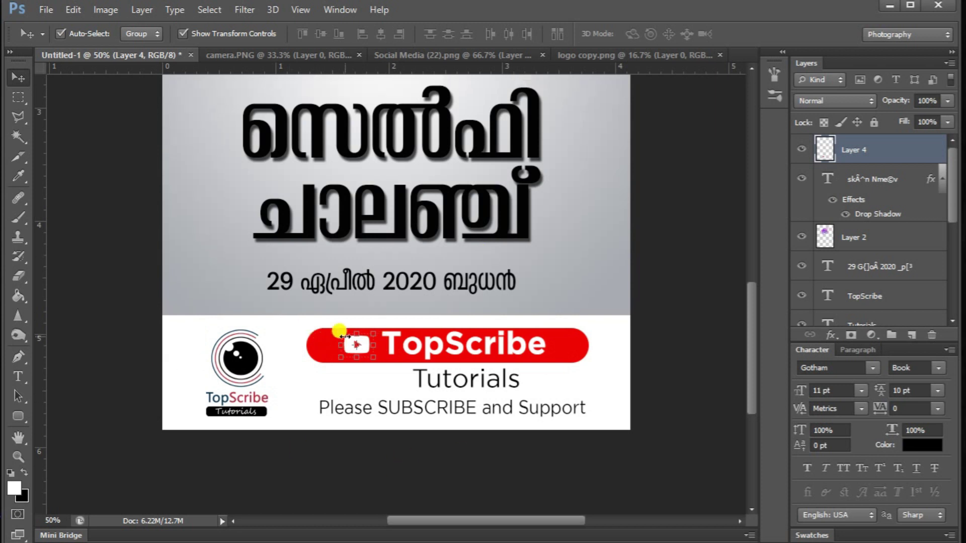
scroll(340, 331, "up", 9)
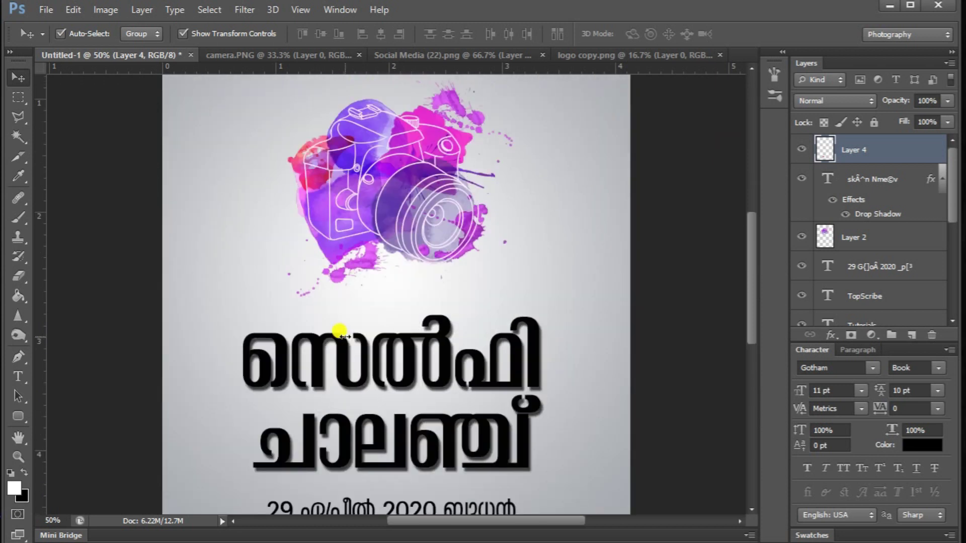
scroll(340, 331, "down", 1)
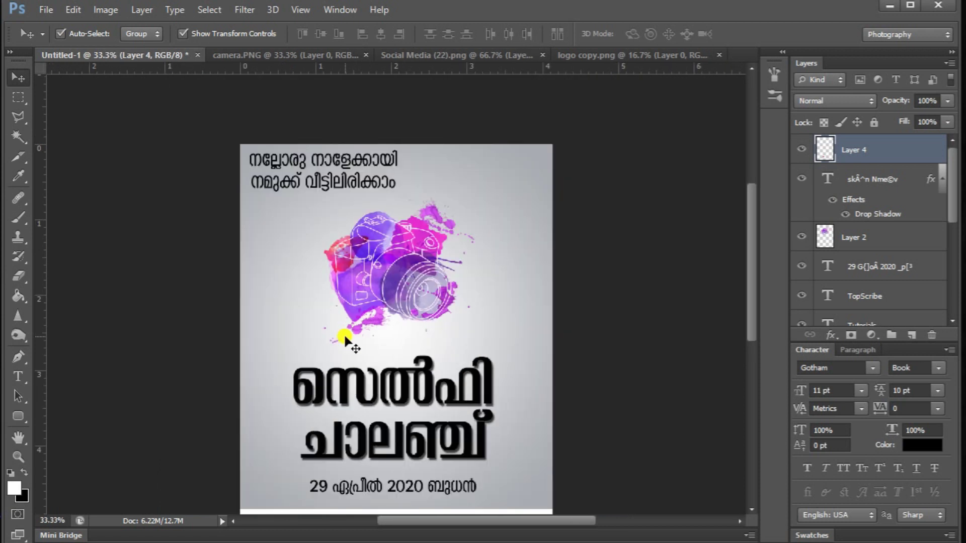
scroll(449, 369, "down", 2)
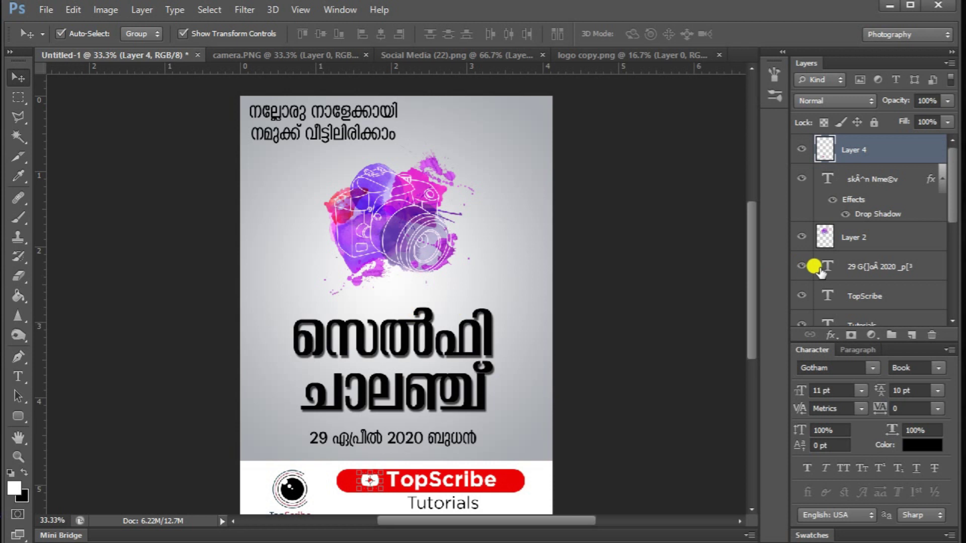
scroll(820, 267, "down", 4)
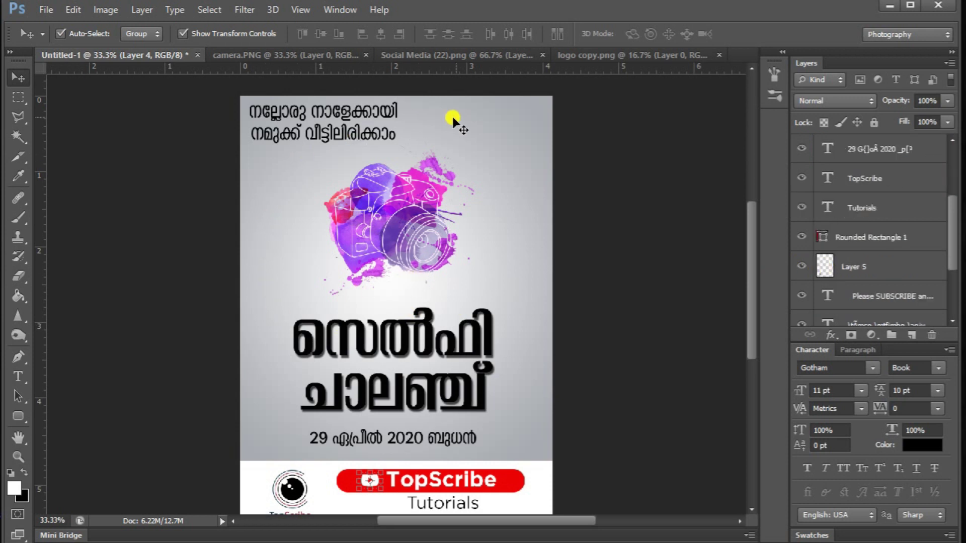
Step: Bring in the Social Media (42) icon strip and shrink it into the top-right corner
key("ctrl+o")
left_click(623, 158)
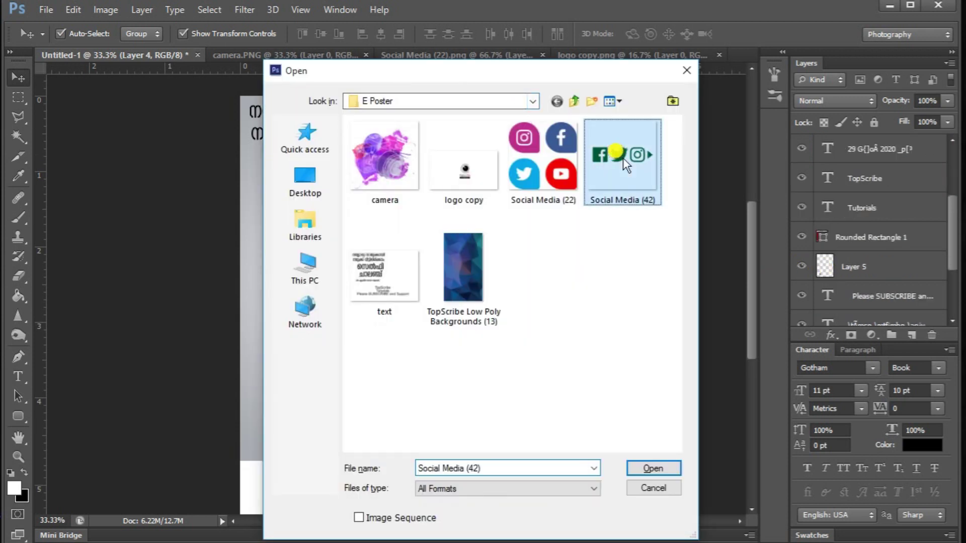
left_click(634, 470)
left_click_drag(305, 265, 383, 234)
left_click_drag(257, 197, 316, 190)
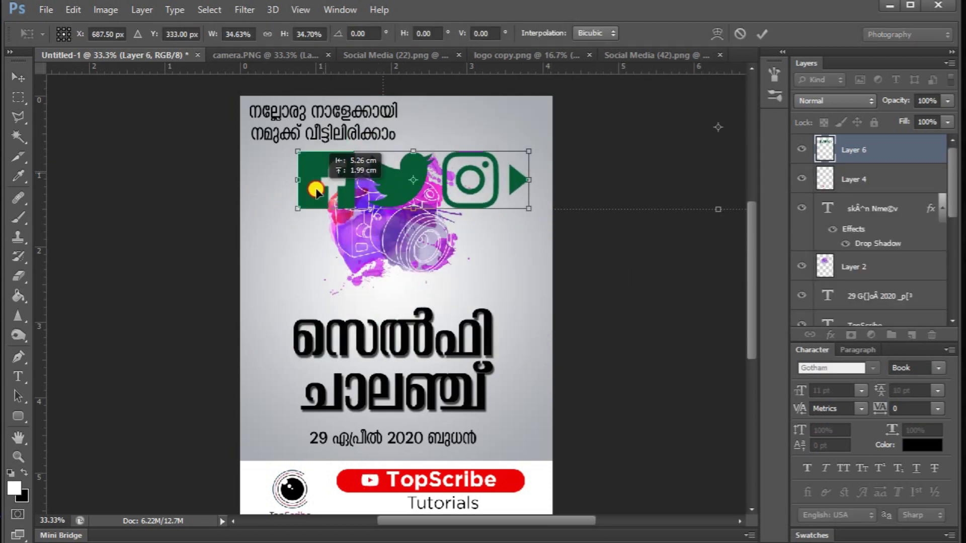
left_click_drag(298, 151, 499, 117)
key("shift+Up")
key("Up")
key("Up")
key("Return")
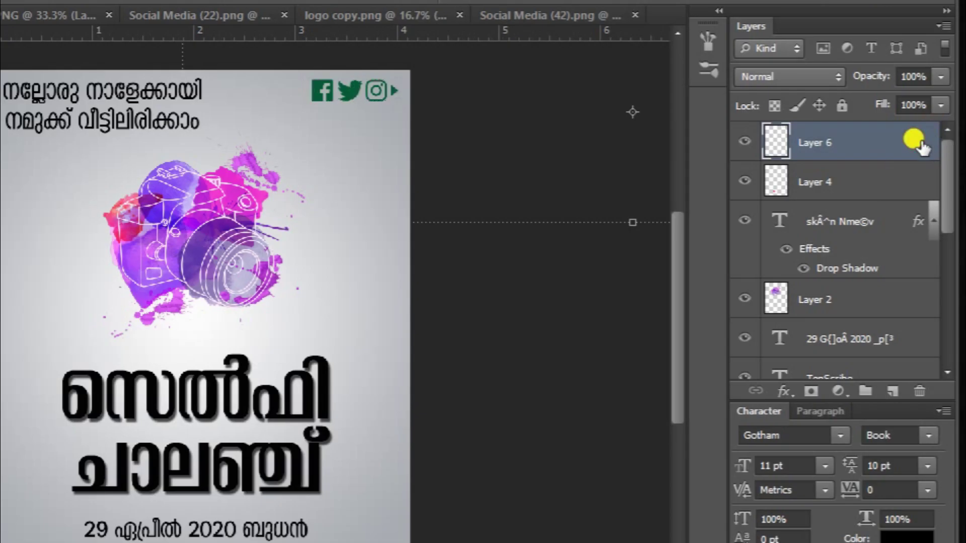
Step: Give the social icon strip a grey 676666 Color Overlay
double_click(928, 150)
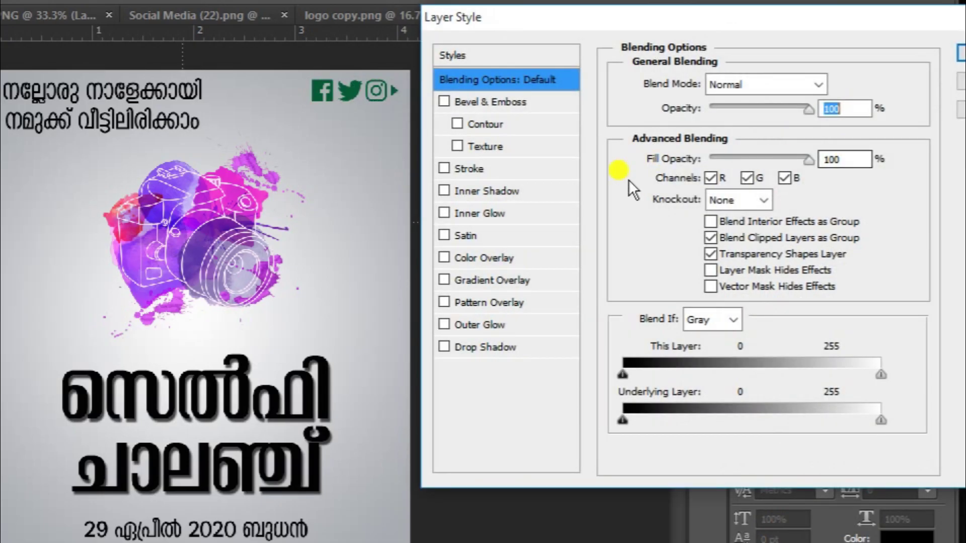
left_click(473, 258)
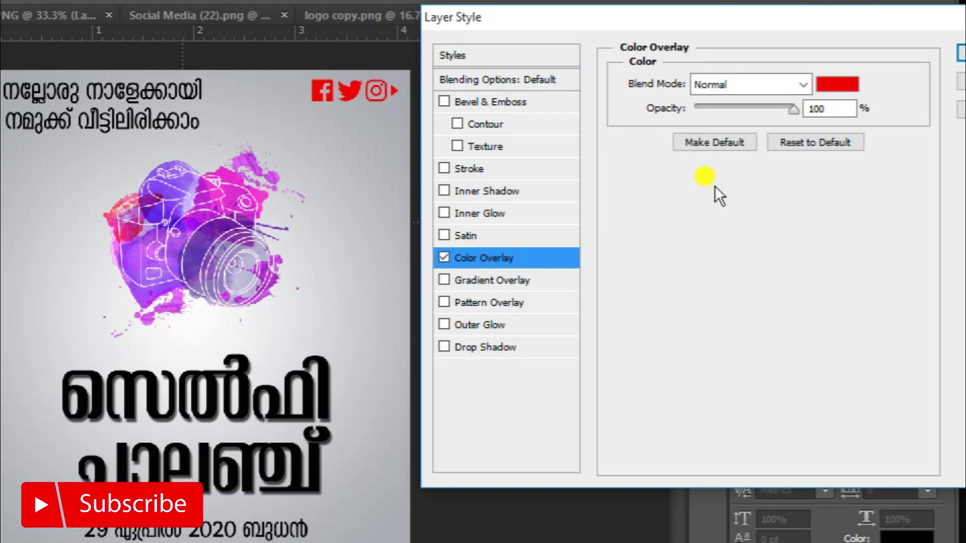
left_click(836, 84)
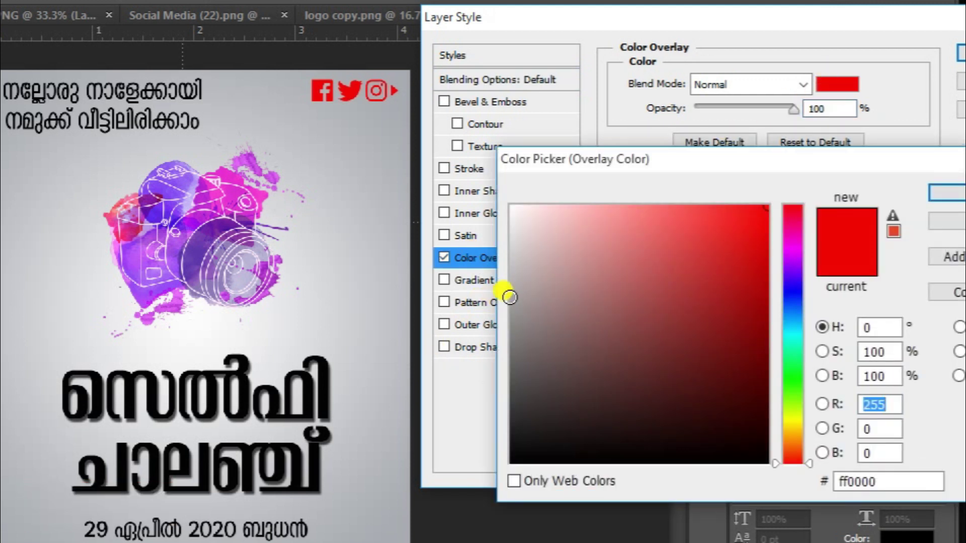
left_click(511, 353)
left_click(512, 358)
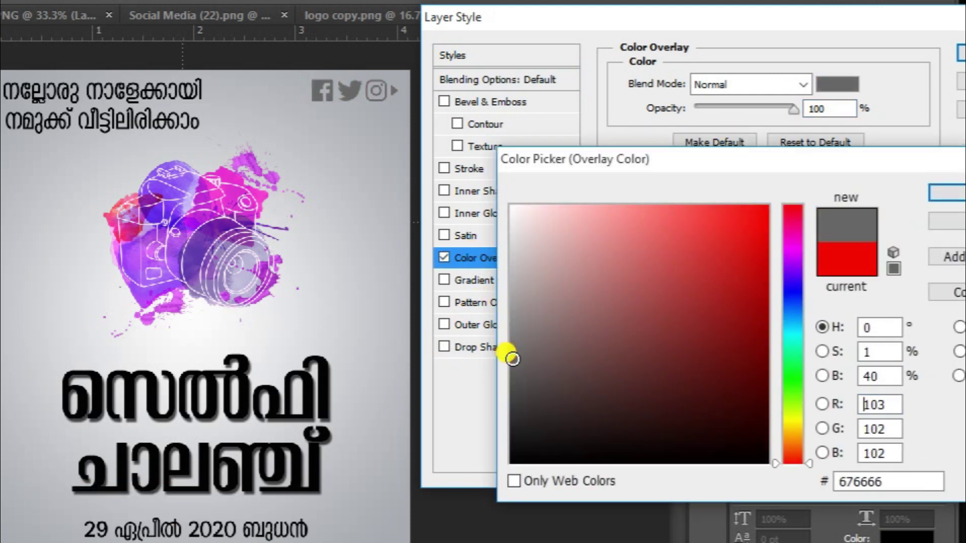
left_click(959, 194)
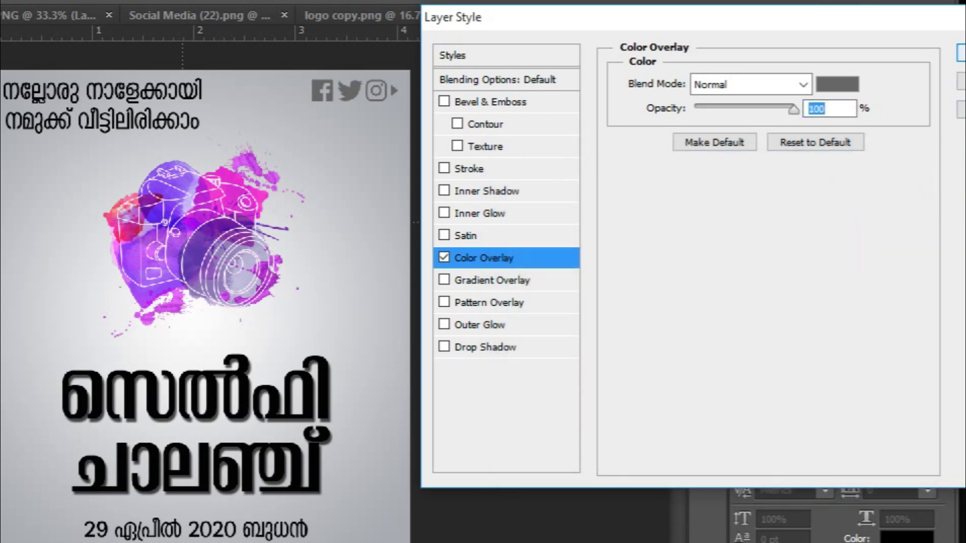
left_click(959, 52)
Step: Recolour the top Malayalam lines dark purple 2d0381, sampled from the camera artwork
left_click(169, 122)
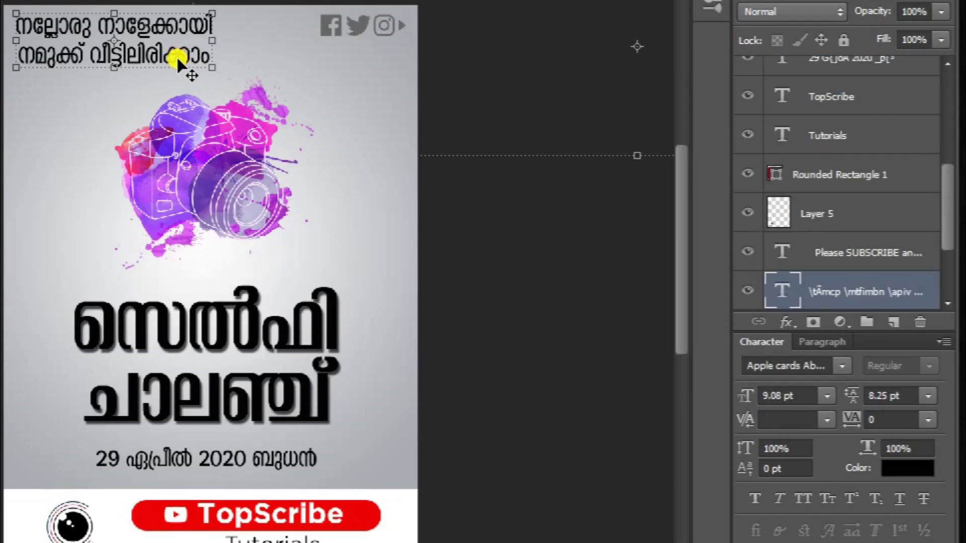
left_click(904, 468)
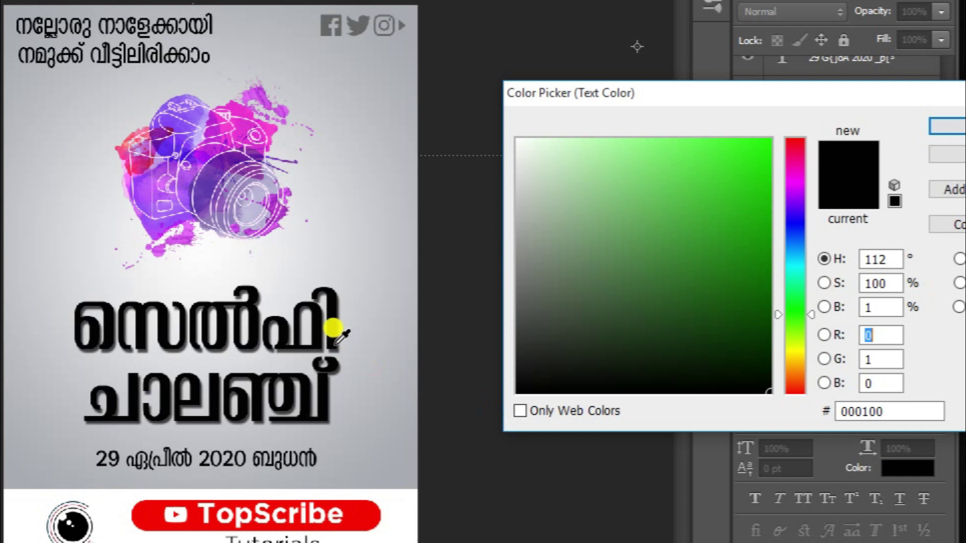
left_click(204, 173)
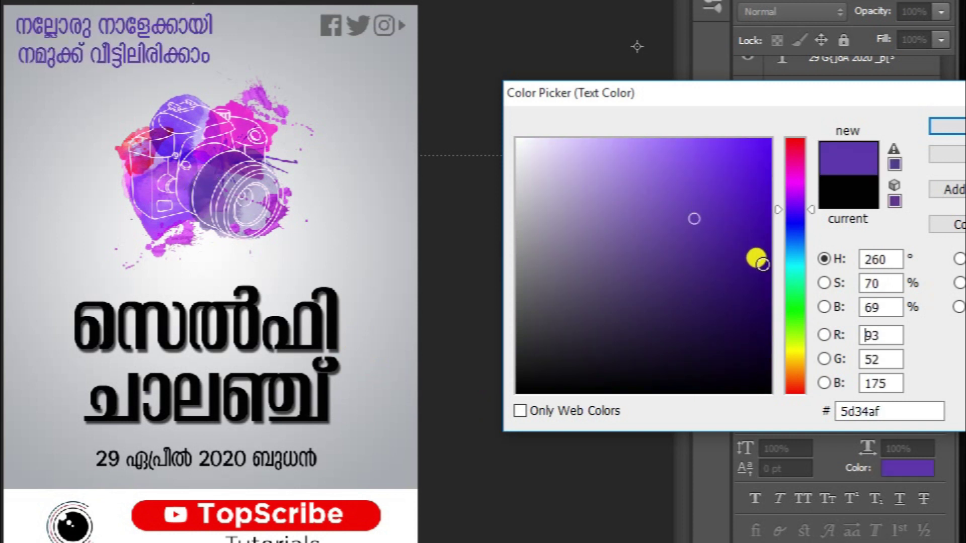
left_click(763, 265)
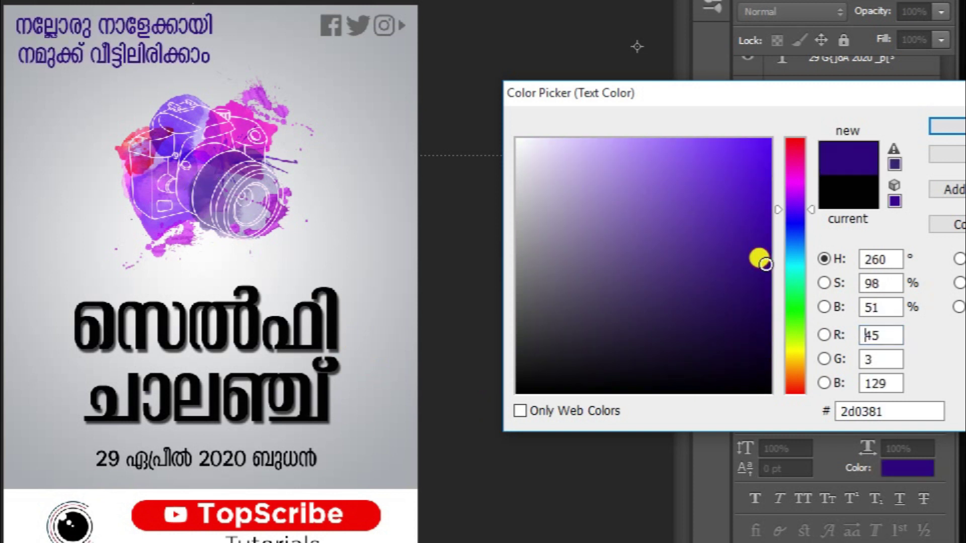
left_click(953, 126)
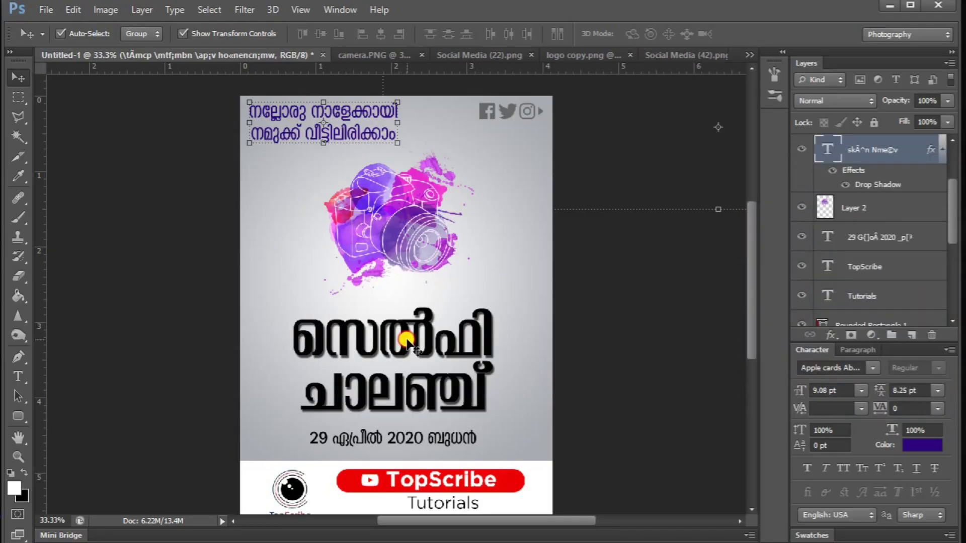
left_click(407, 342)
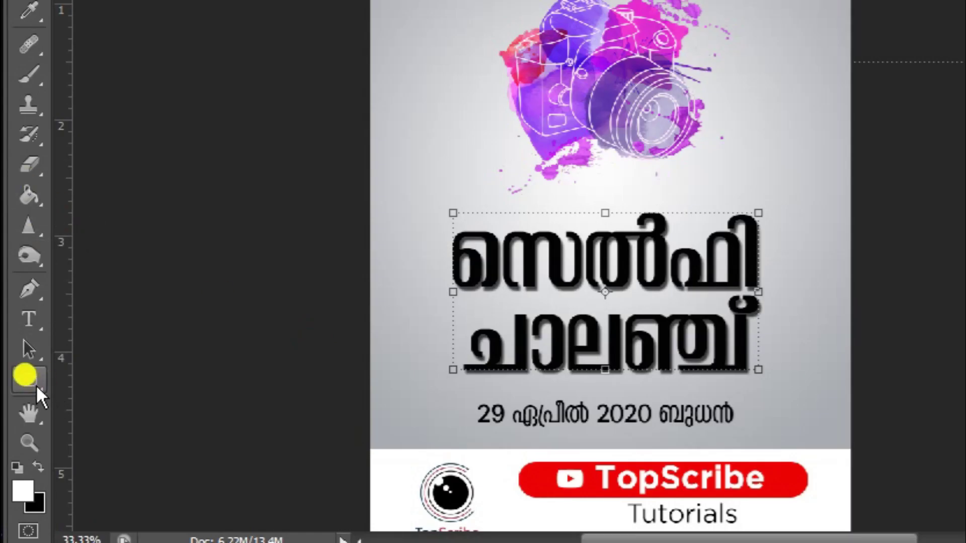
Step: Draw an unfilled rounded box around the date line
left_click(28, 382)
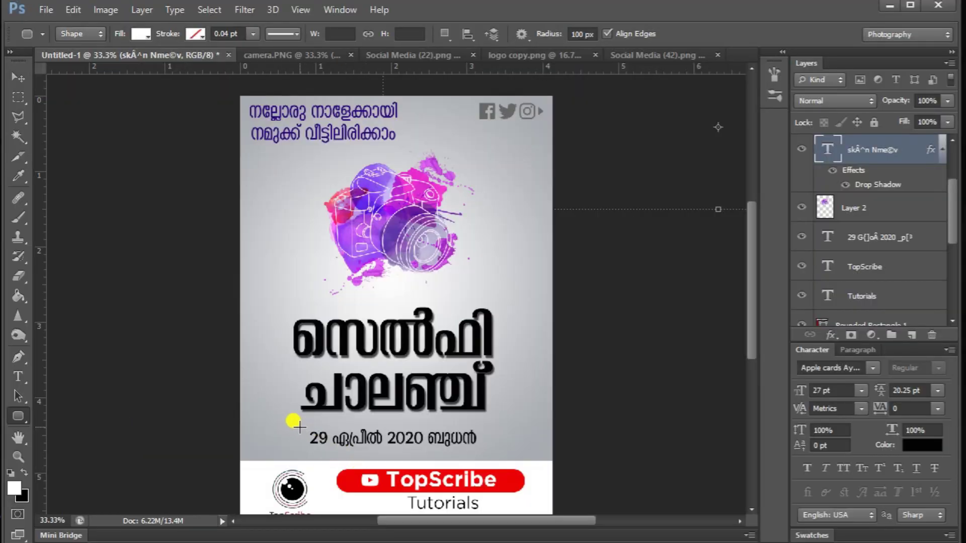
left_click_drag(299, 427, 499, 452)
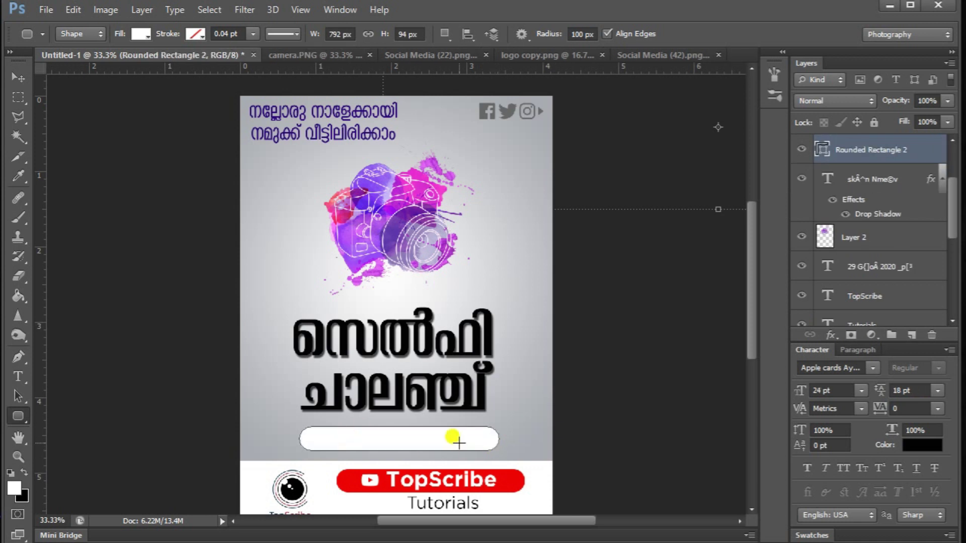
left_click(139, 35)
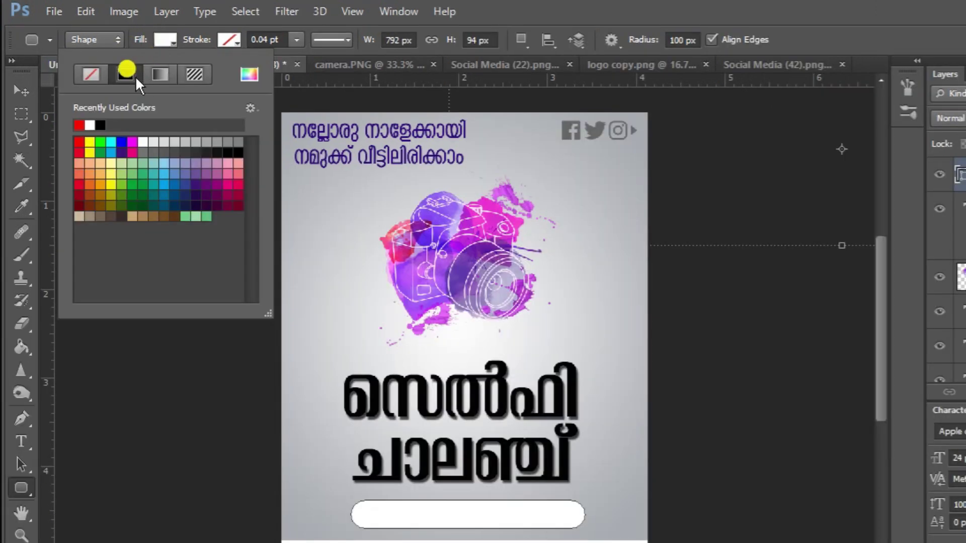
left_click(92, 73)
Step: Give the box a dark grey stroke and thin it to 0.60 pt
left_click(229, 39)
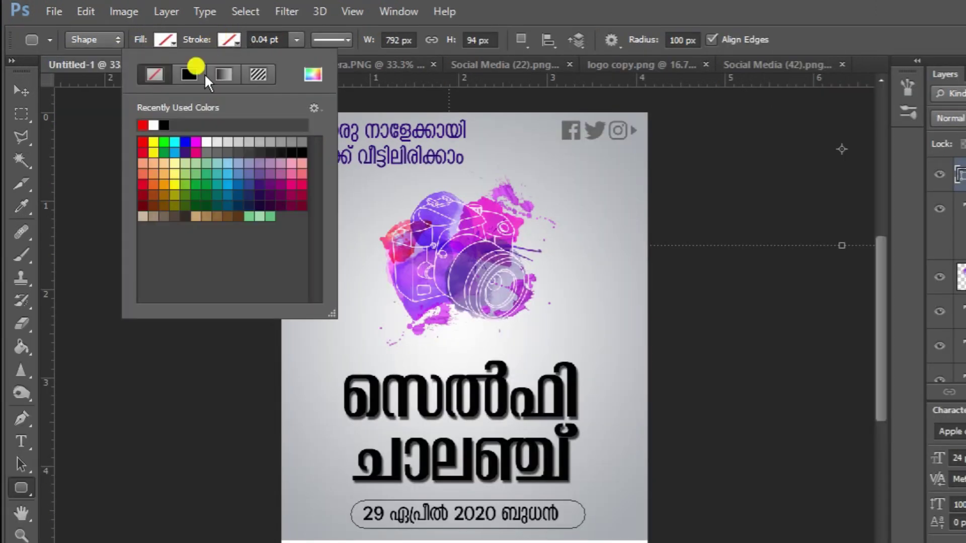
left_click(153, 125)
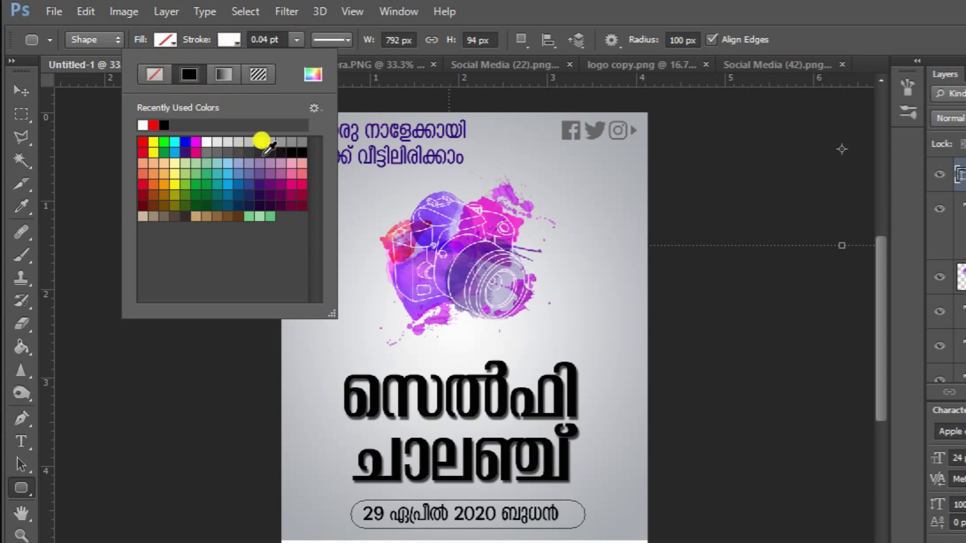
left_click(239, 142)
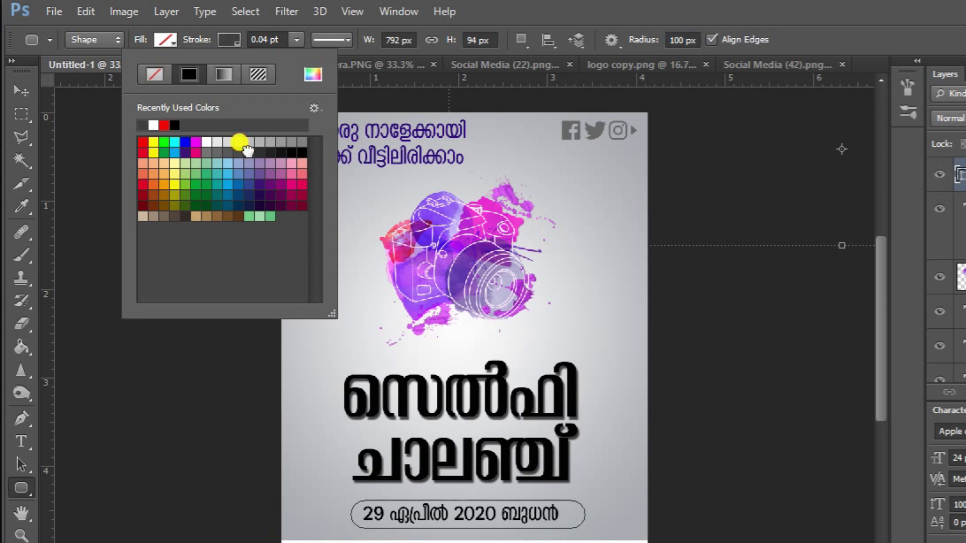
left_click(290, 36)
left_click_drag(294, 58, 305, 53)
left_click(270, 42)
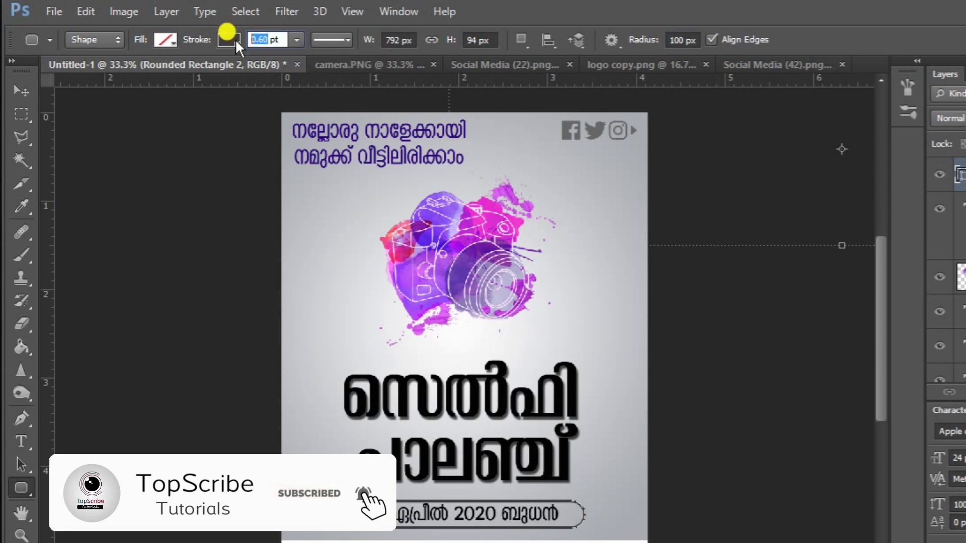
type("2")
key("Return")
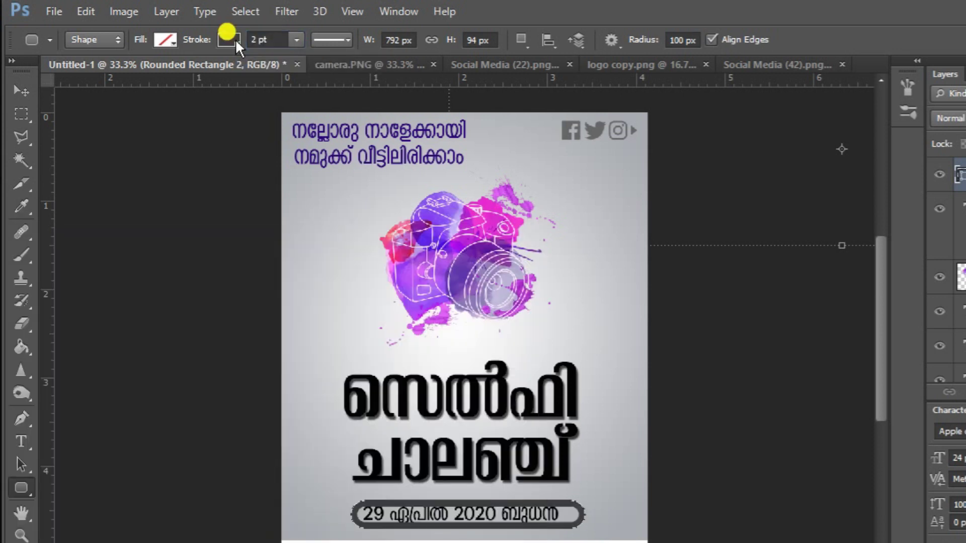
left_click(297, 39)
left_click_drag(295, 59, 294, 57)
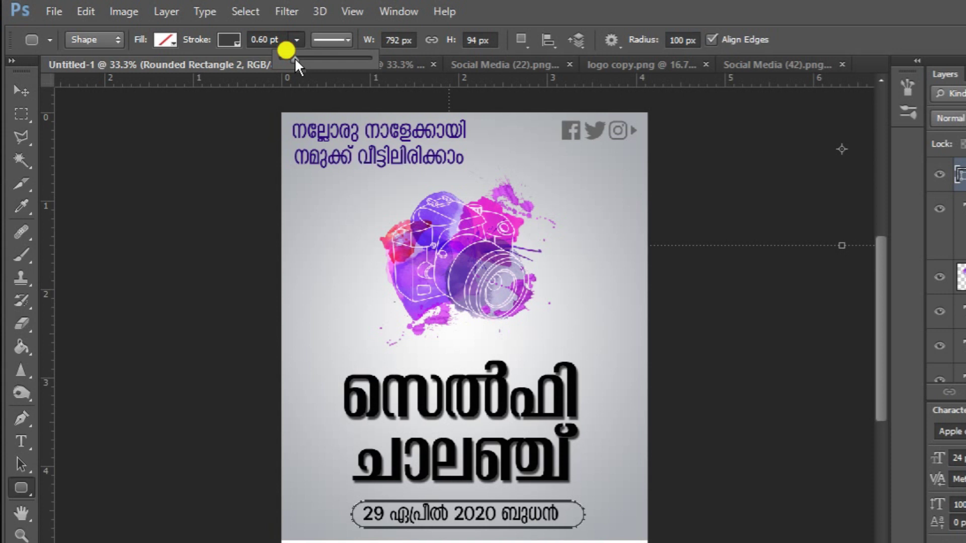
left_click_drag(294, 57, 295, 57)
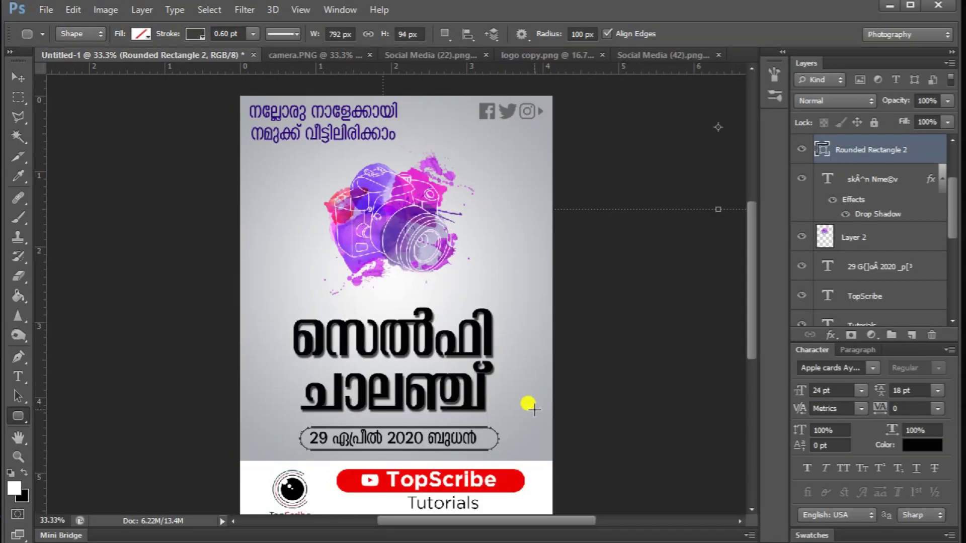
left_click(865, 308)
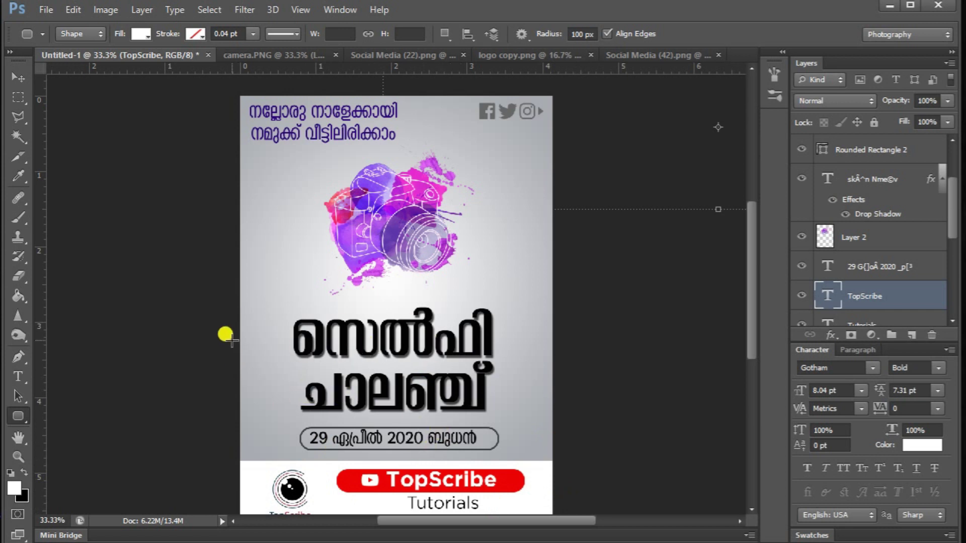
Step: Open the TopScribe Low Poly Backgrounds (13) image
key("ctrl+o")
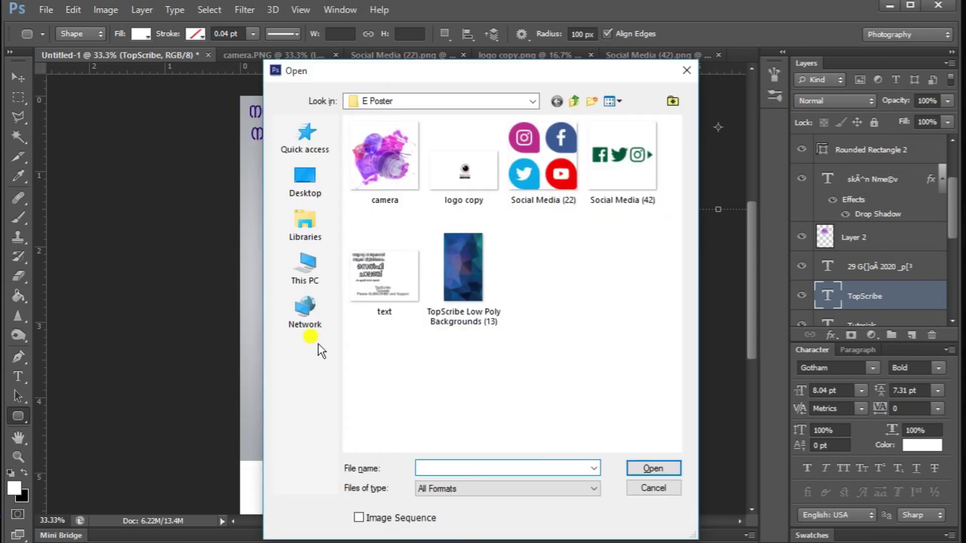
left_click(459, 263)
left_click(649, 465)
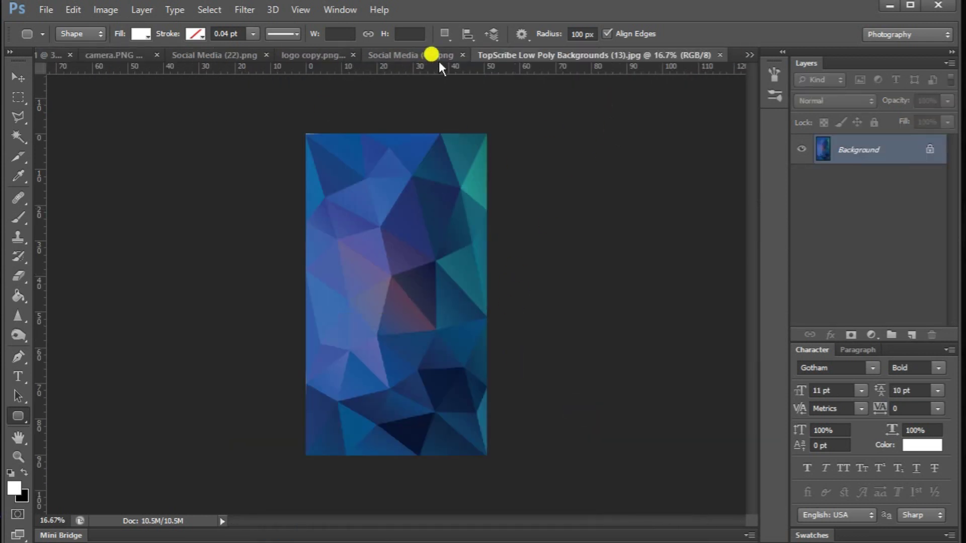
Step: Close the Social Media (22), logo copy and Social Media (42) documents
left_click(461, 56)
left_click(460, 54)
left_click(461, 55)
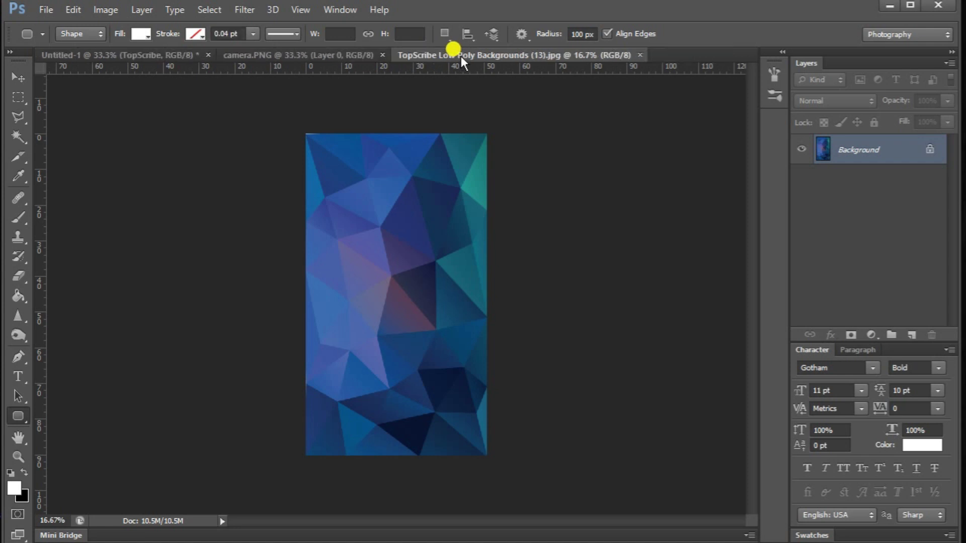
Step: Place the low-poly image in Untitled-1 as Layer 7, rotated 90°, scaled, stacked above the headline text
left_click(15, 80)
left_click_drag(355, 233, 413, 392)
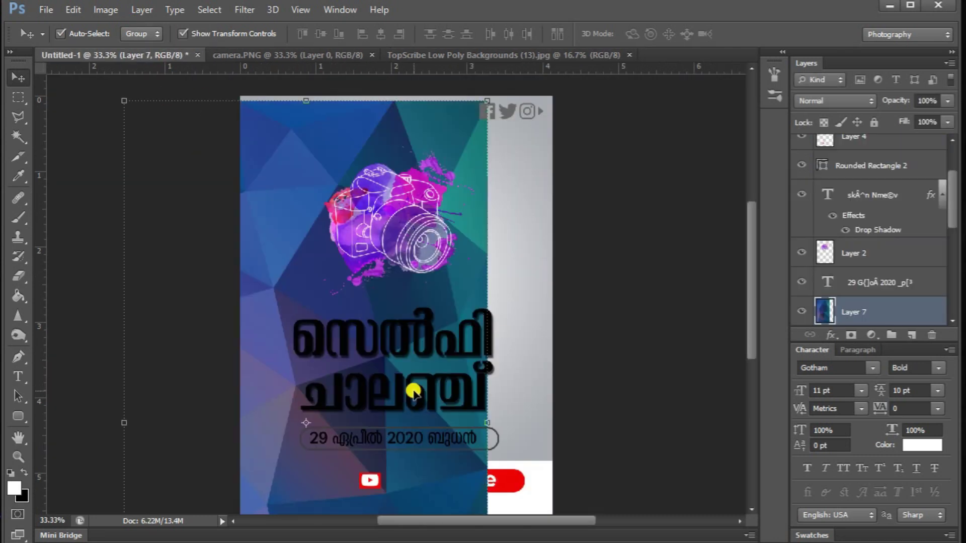
left_click_drag(479, 97, 469, 319)
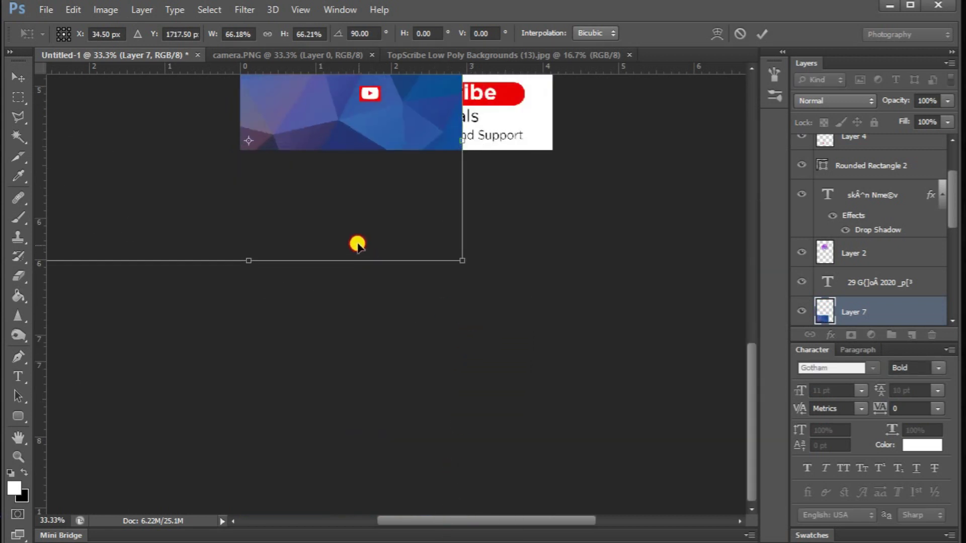
left_click_drag(356, 241, 505, 129)
scroll(490, 136, "up", 5)
scroll(488, 136, "up", 2)
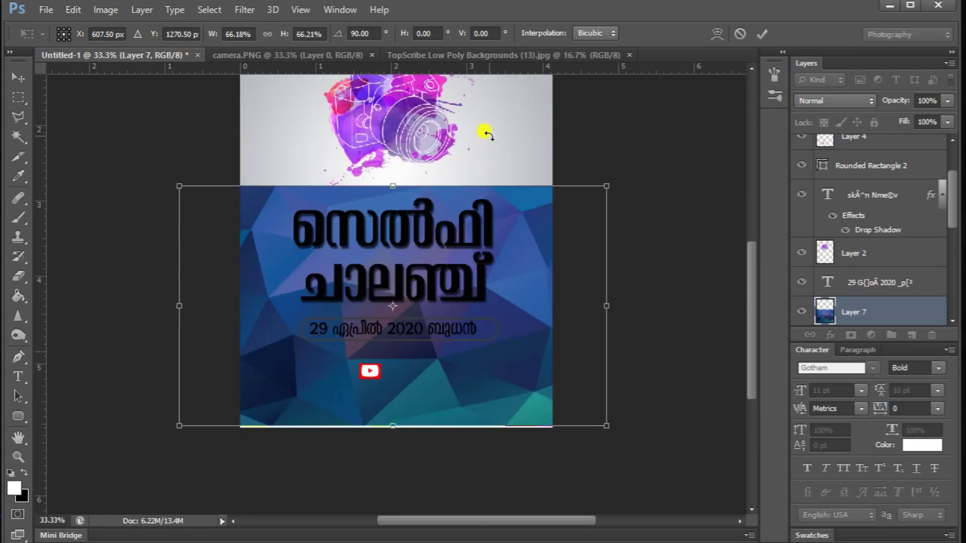
left_click_drag(502, 281, 504, 246)
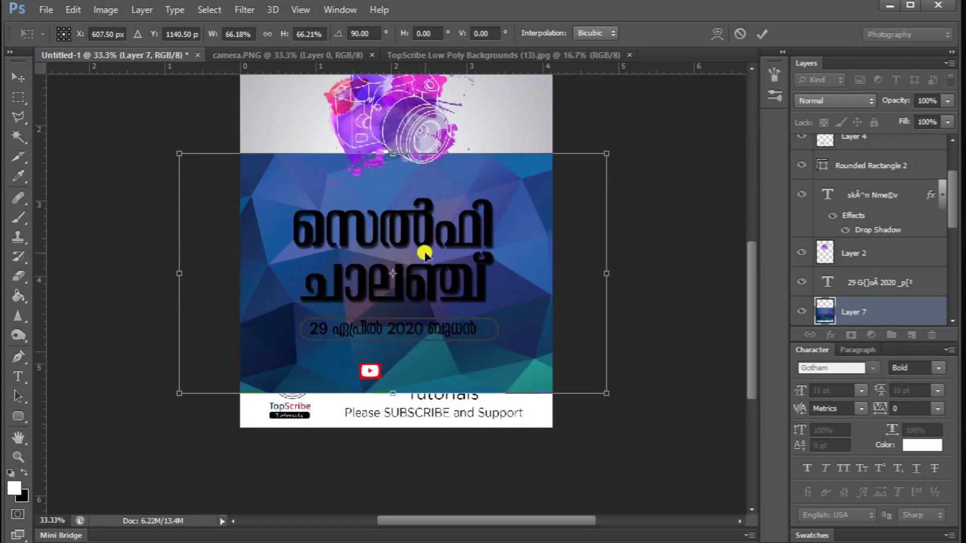
key("Return")
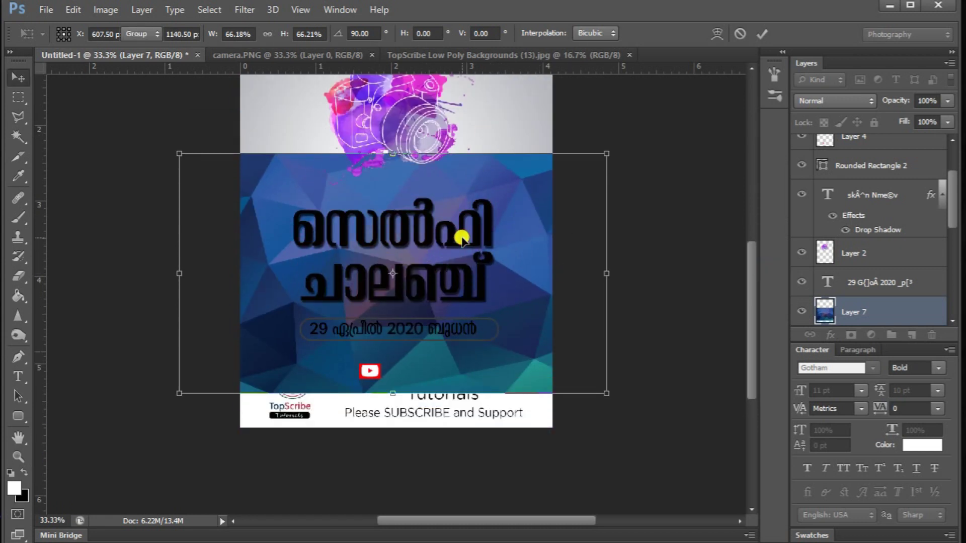
left_click(462, 239)
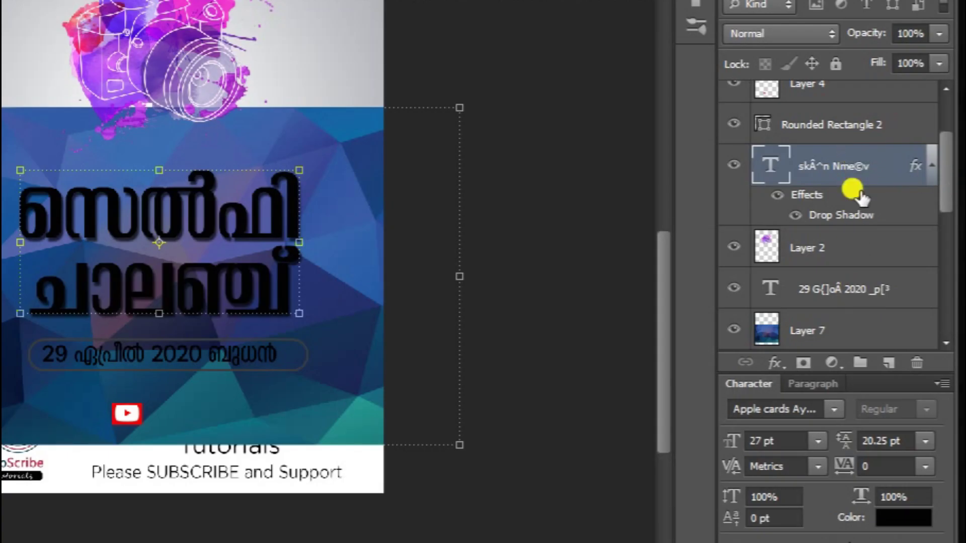
left_click_drag(840, 342, 854, 157)
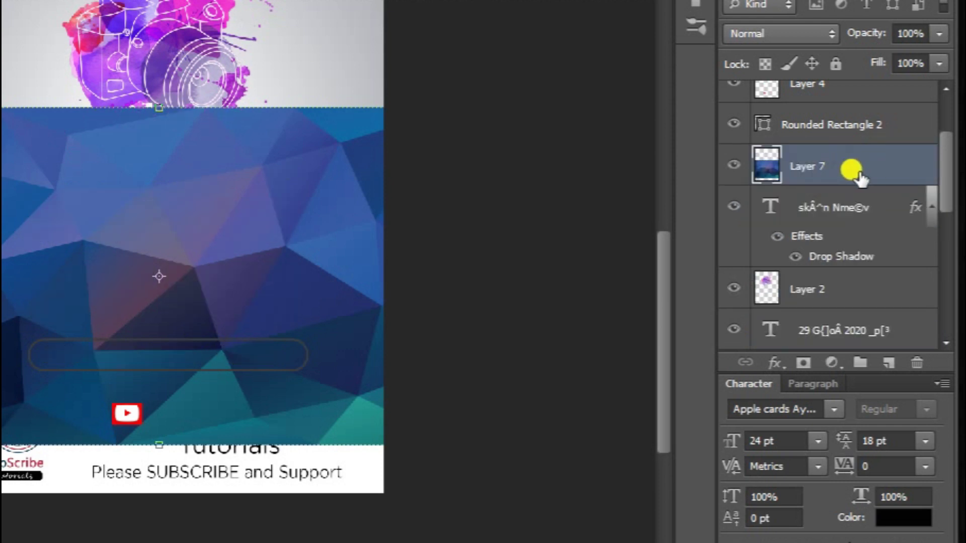
Step: Clip Layer 7 to the Malayalam headline and shrink it to about 49% over the letters
right_click(825, 174)
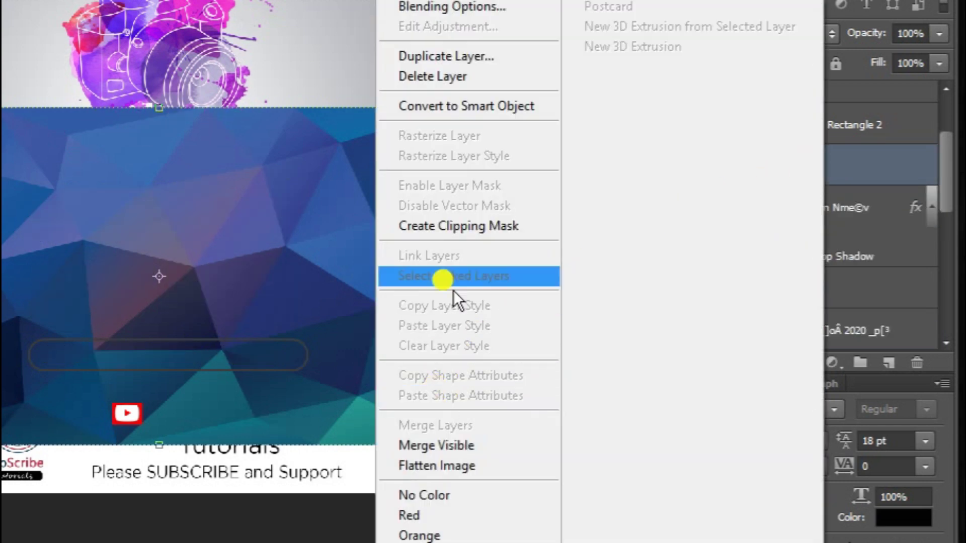
left_click(494, 226)
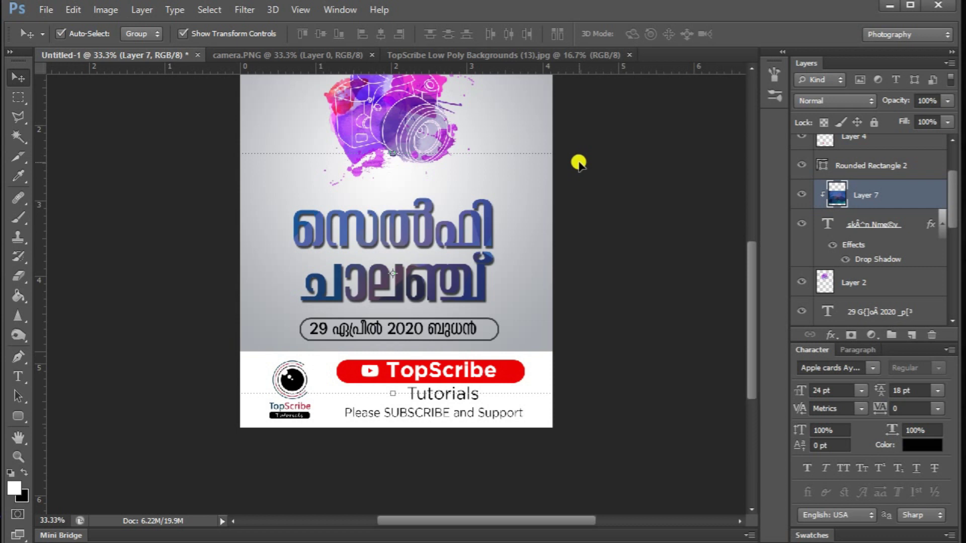
key("ctrl+t")
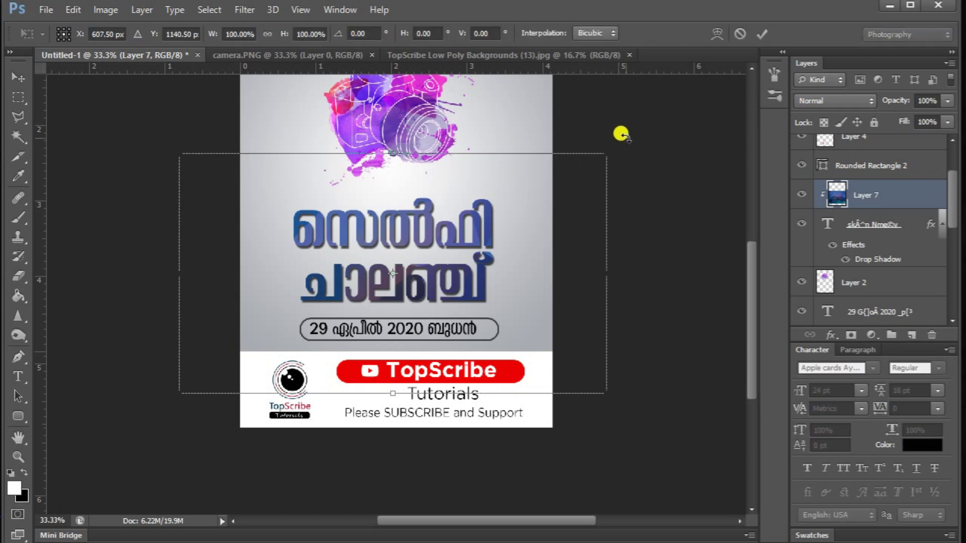
left_click_drag(606, 153, 507, 265)
left_click_drag(422, 300, 530, 217)
left_click_drag(584, 133, 494, 183)
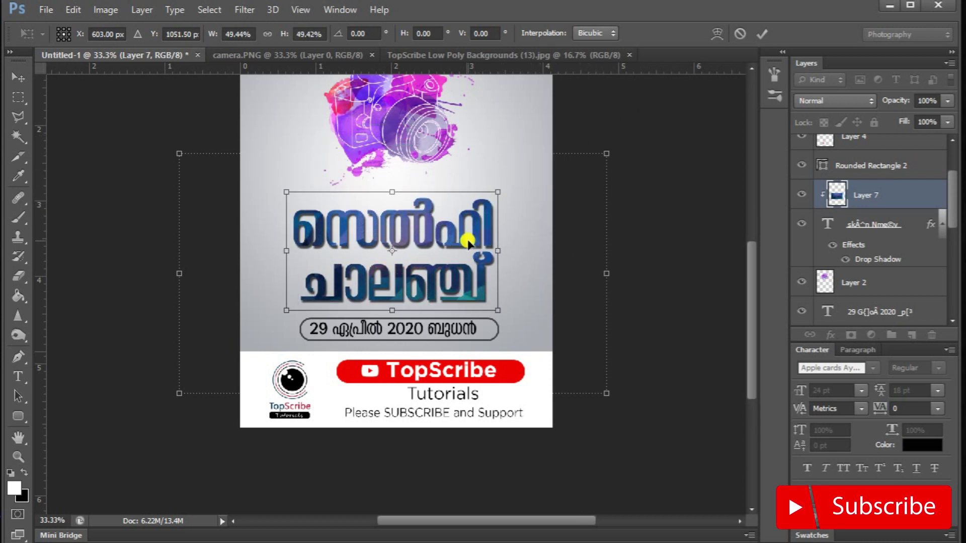
key("Return")
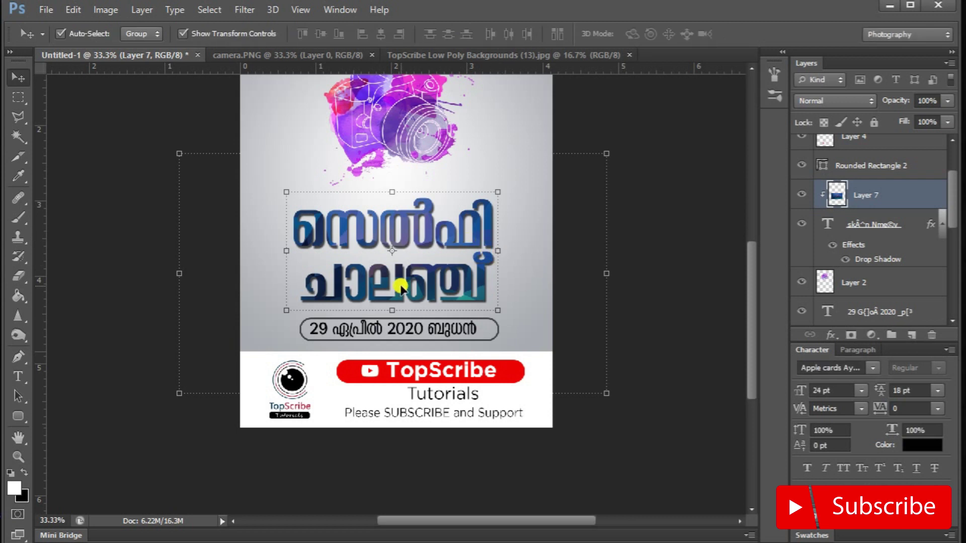
scroll(401, 290, "up", 4)
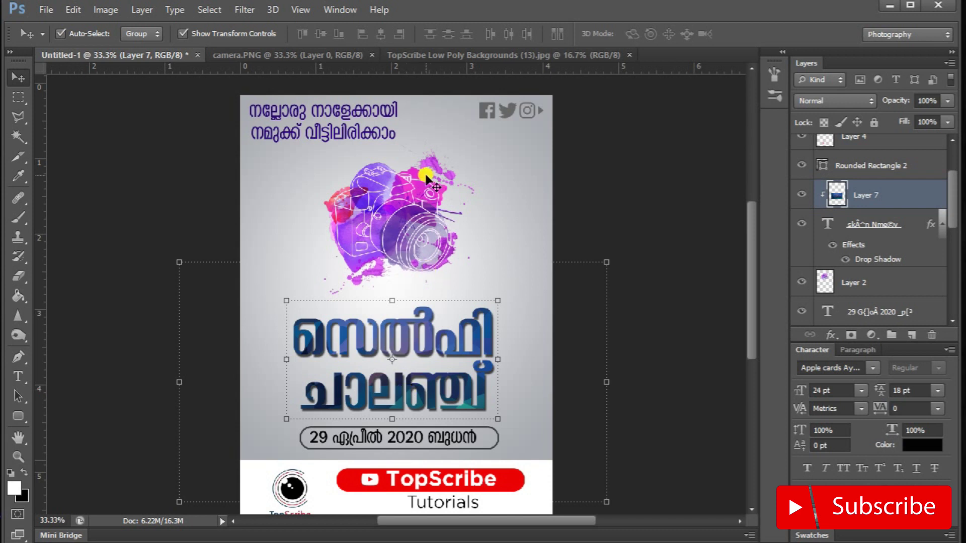
Step: Apply a Levels adjustment with the black input level raised to 39
left_click(106, 9)
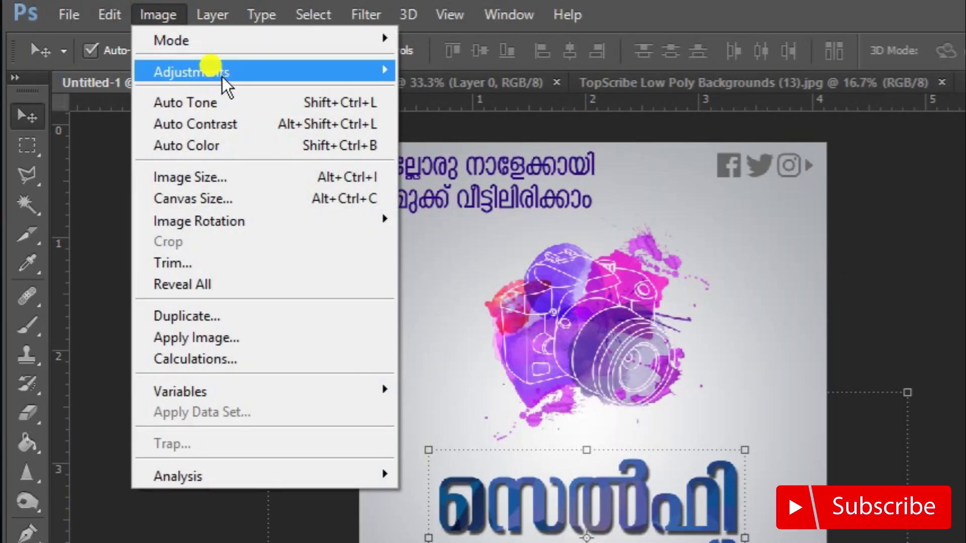
mouse_move(222, 76)
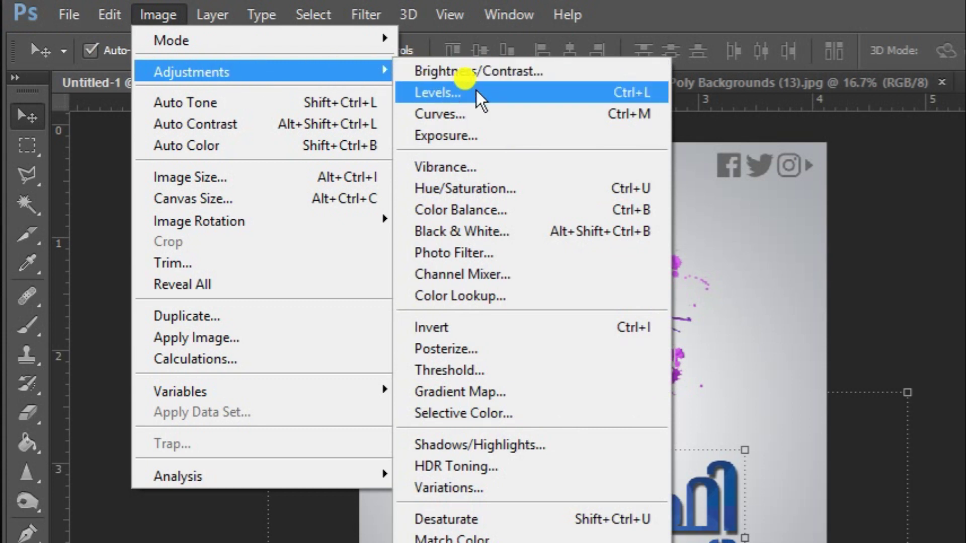
left_click(565, 94)
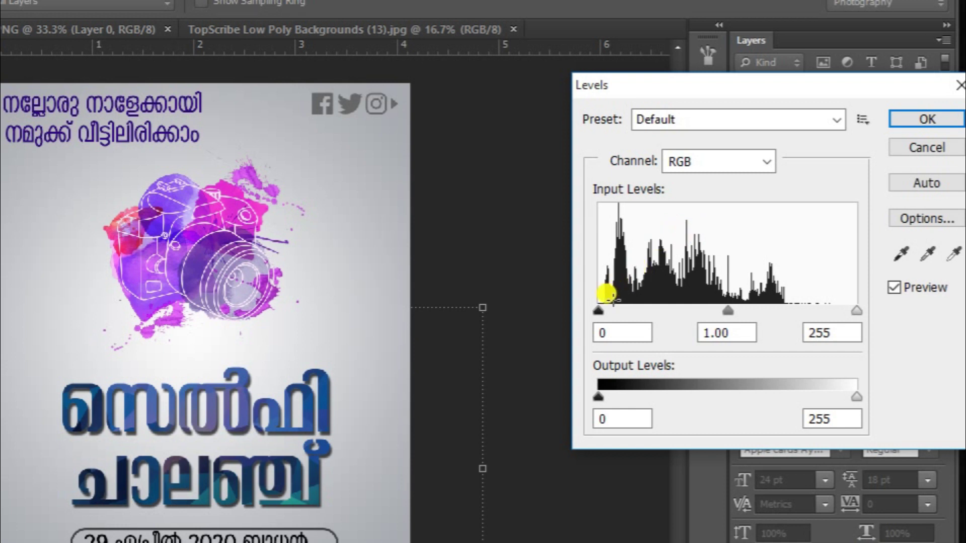
left_click_drag(598, 309, 637, 311)
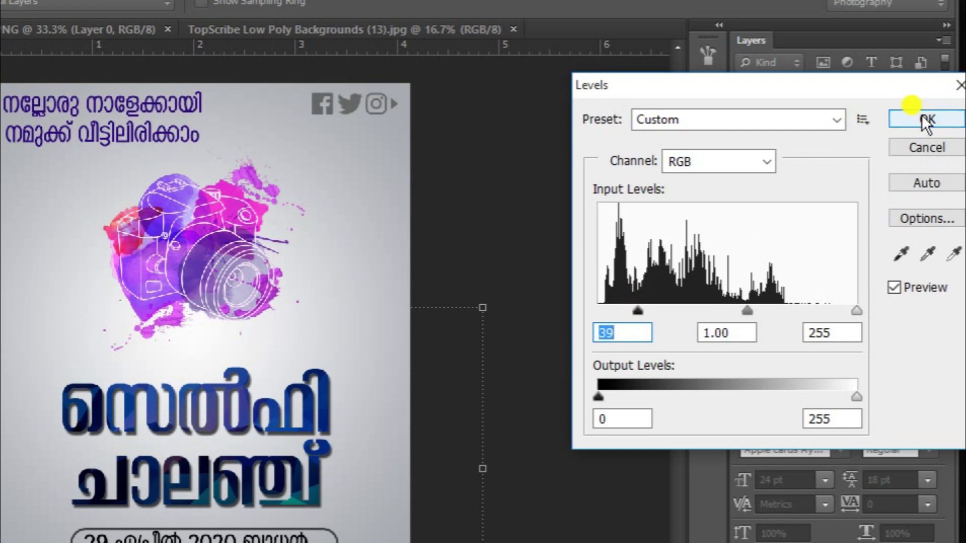
left_click(928, 121)
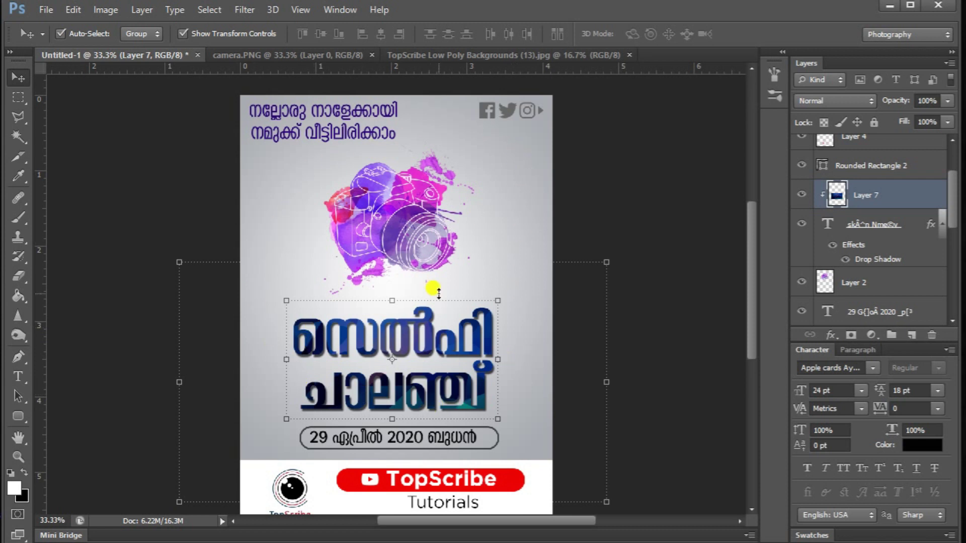
Step: Add a Pattern Overlay to Layer 1 using the speckled grey noise pattern
scroll(850, 254, "down", 5)
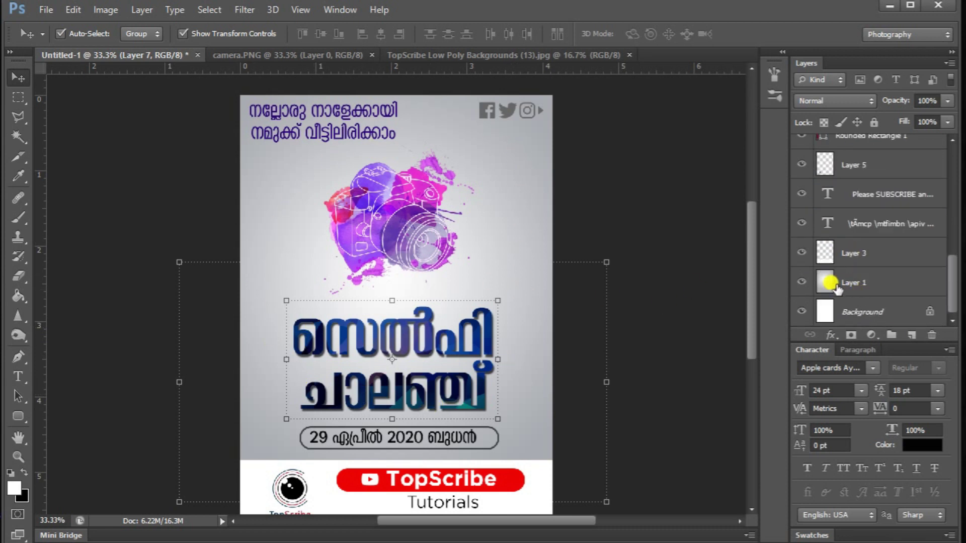
left_click(867, 282)
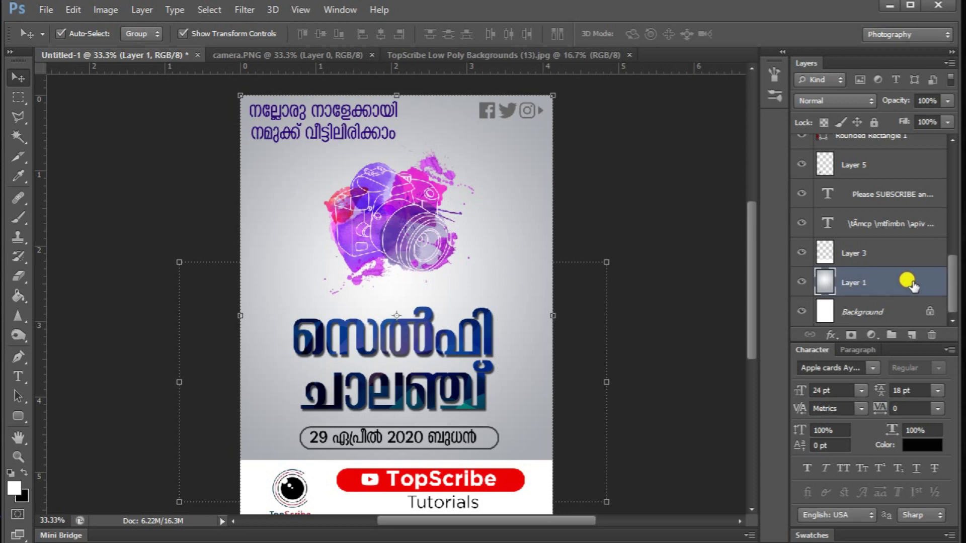
double_click(910, 284)
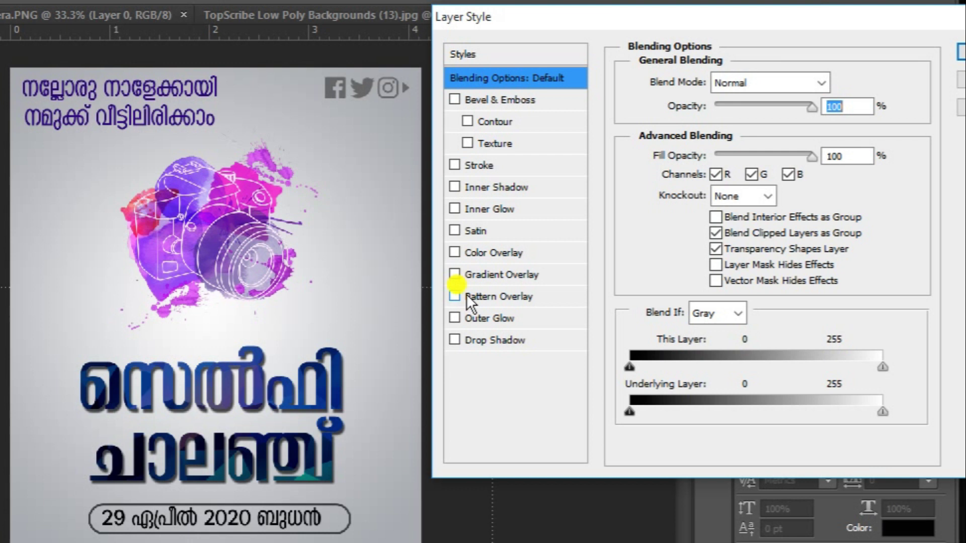
left_click(524, 295)
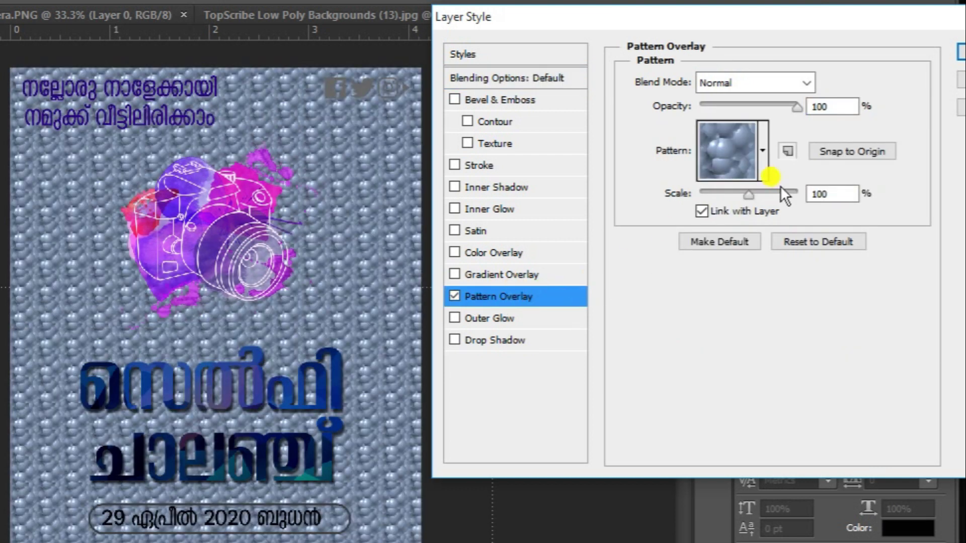
left_click(764, 150)
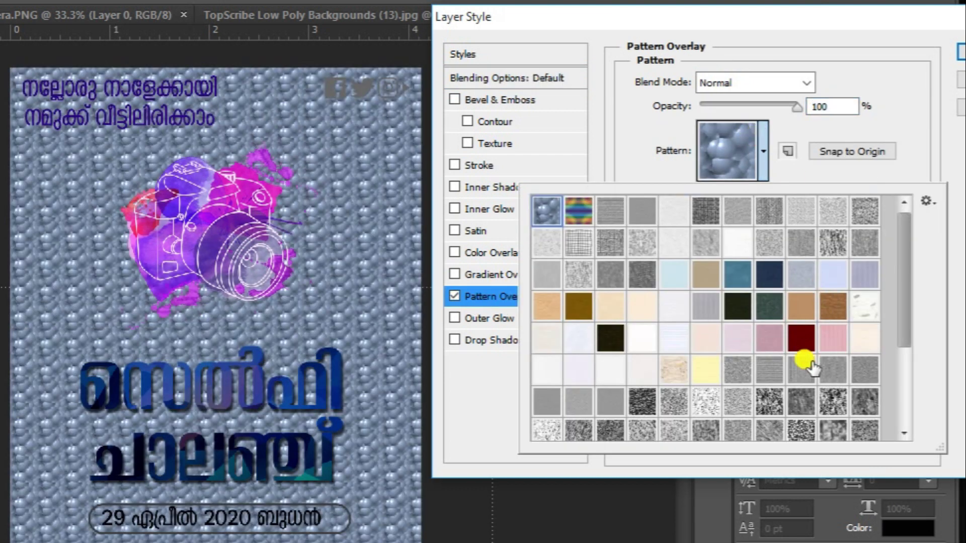
left_click(764, 243)
double_click(747, 244)
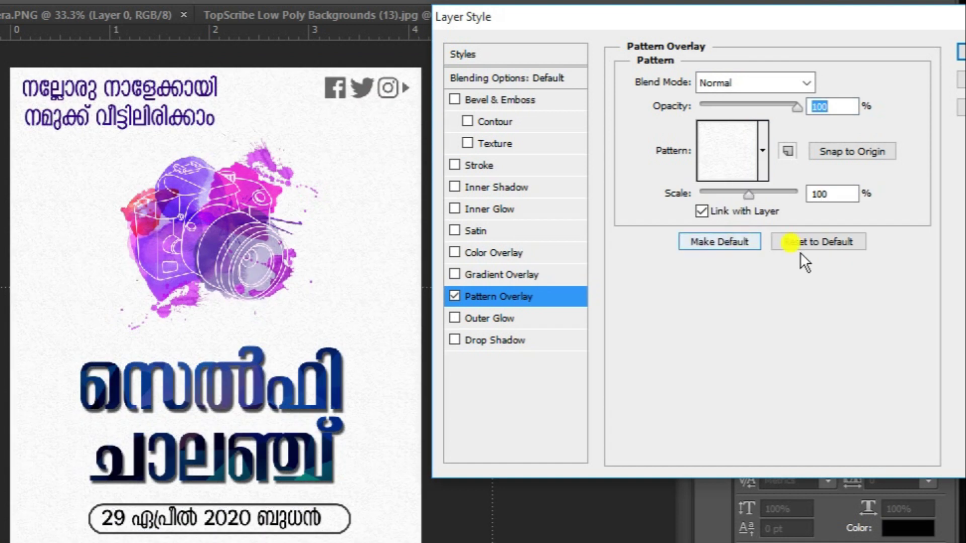
left_click(765, 150)
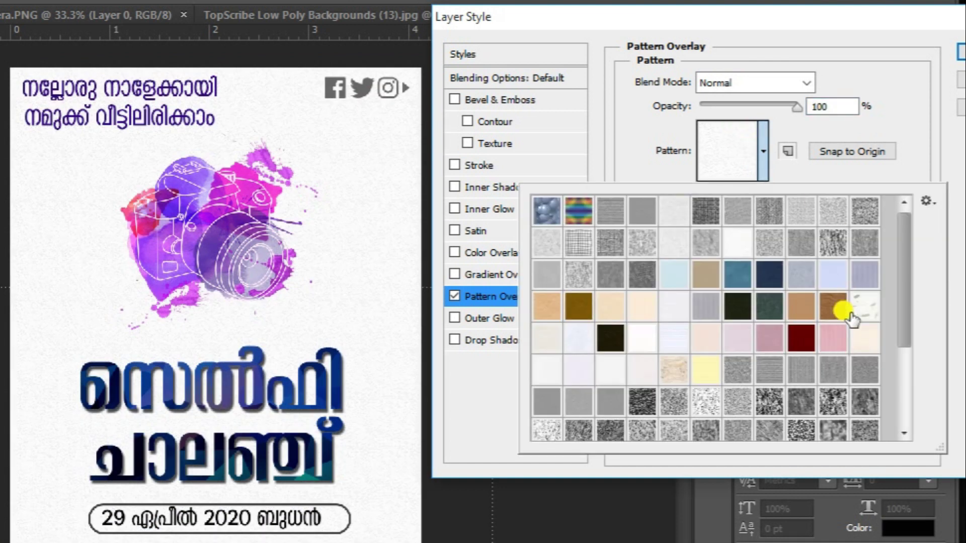
left_click(860, 308)
left_click(775, 372)
left_click(810, 372)
left_click(768, 372)
left_click(709, 373)
left_click(707, 401)
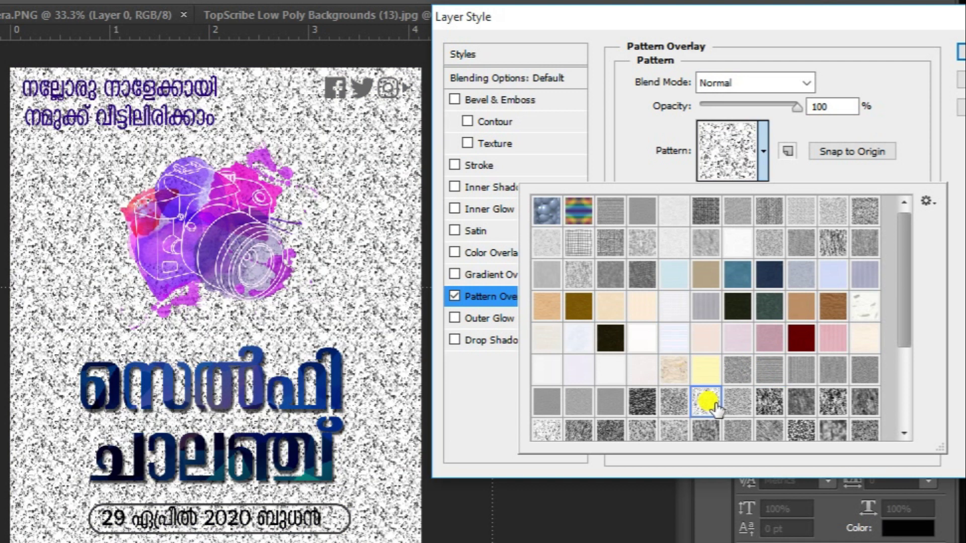
left_click(764, 150)
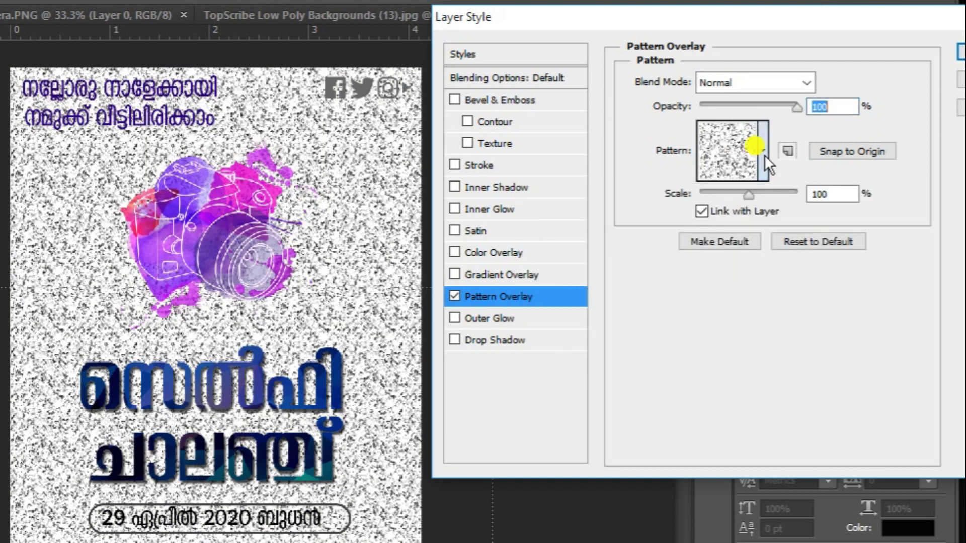
Step: Scale the pattern to 518% and lower its opacity so the texture stays faint
left_click_drag(752, 192, 771, 194)
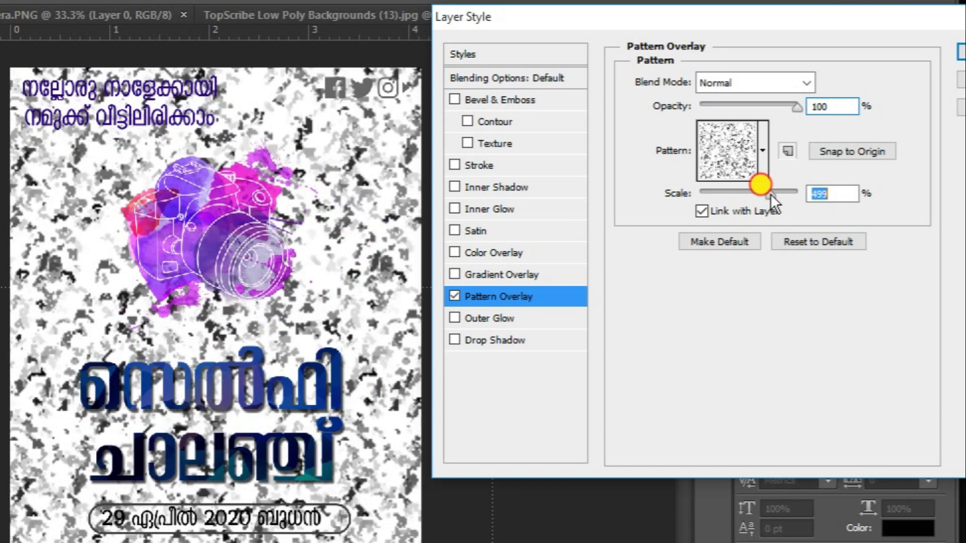
left_click_drag(794, 107, 708, 114)
left_click_drag(770, 201, 773, 196)
left_click(707, 105)
left_click_drag(708, 104, 708, 104)
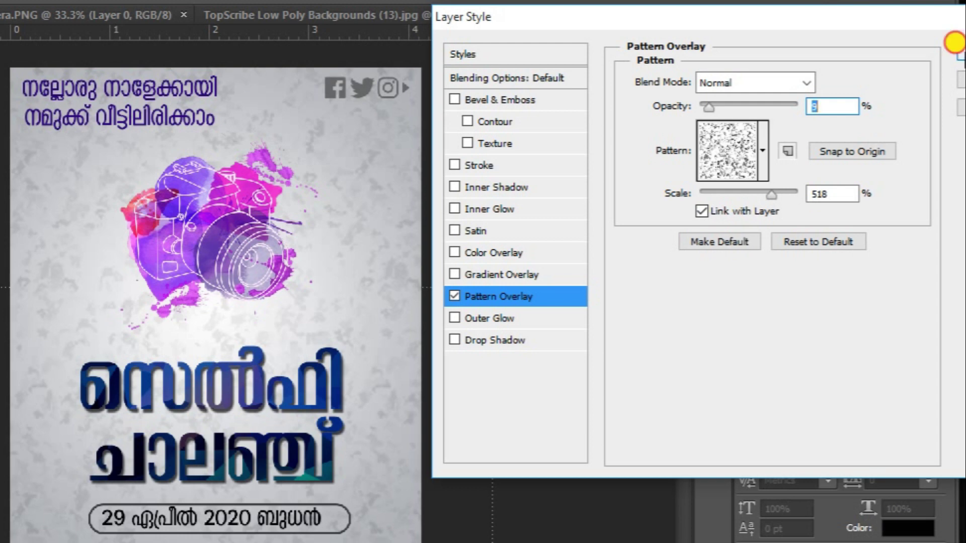
left_click(958, 48)
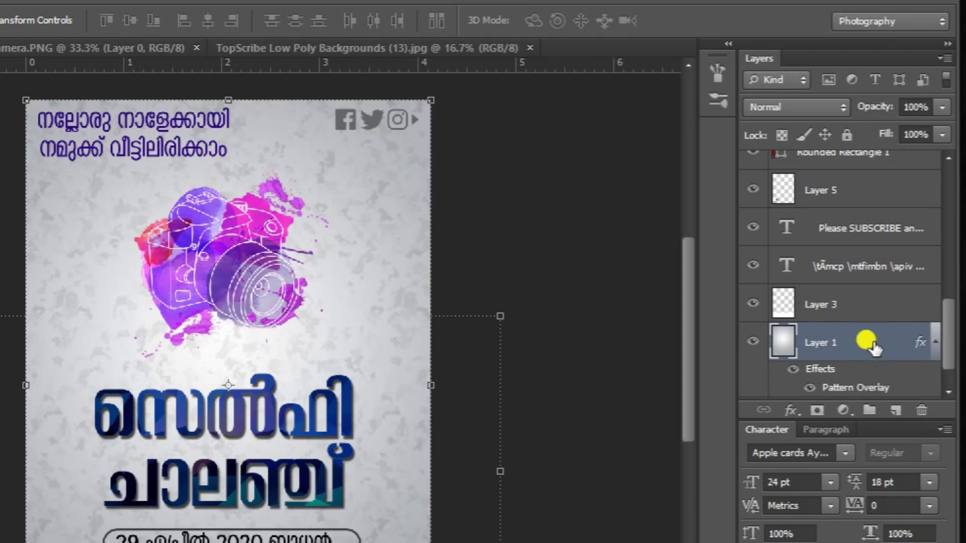
Step: On new Layer 8, paint white hexagon bokeh shapes with a 141 px hexagon brush
left_click(896, 410)
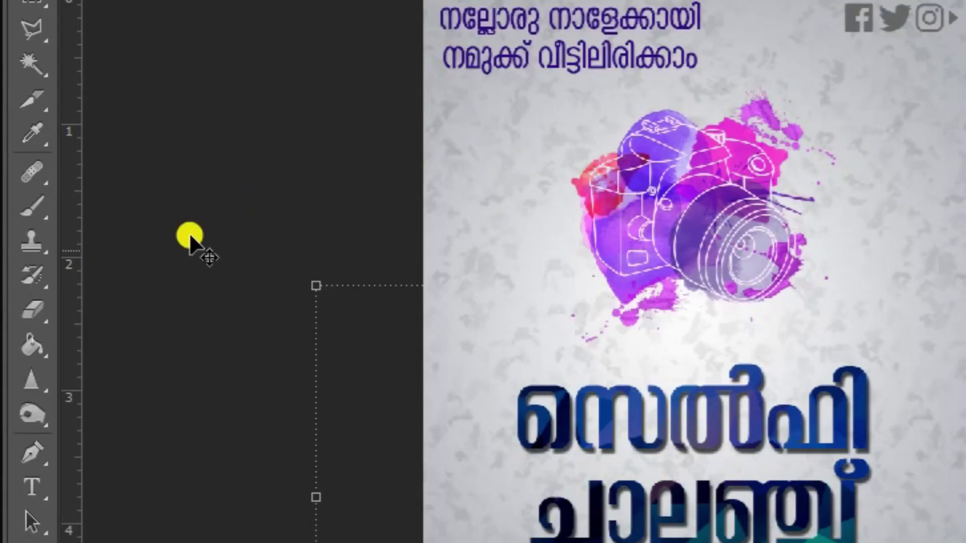
left_click(32, 307)
left_click(36, 208)
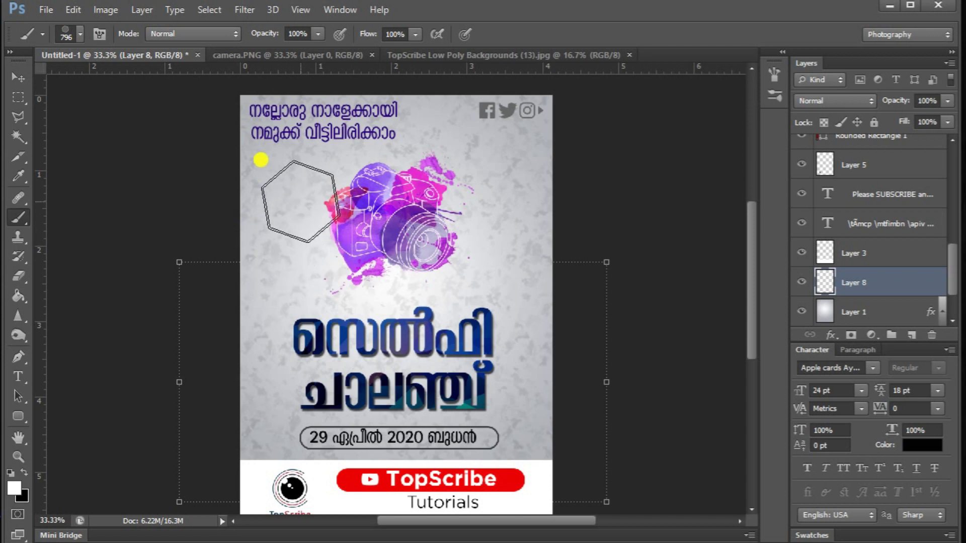
right_click(260, 159)
left_click(252, 230)
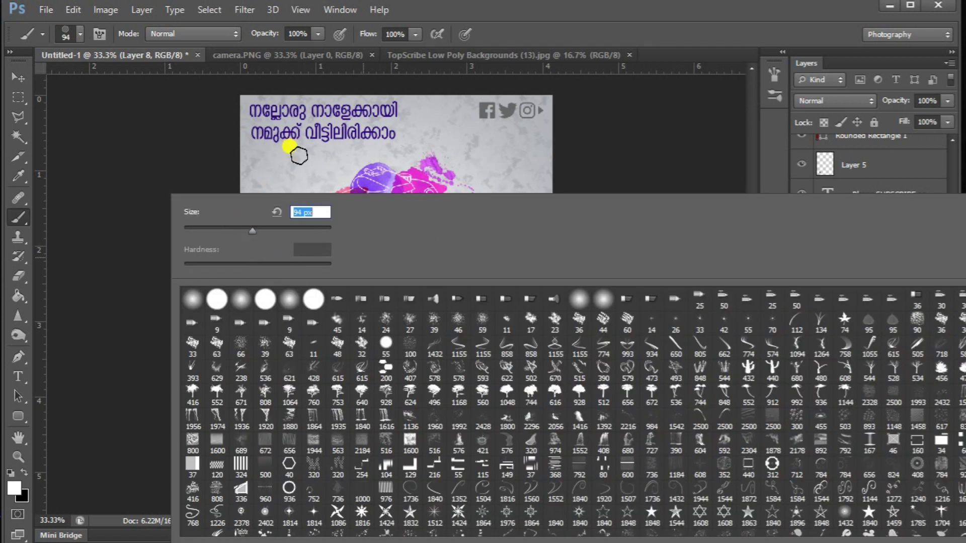
left_click(285, 156)
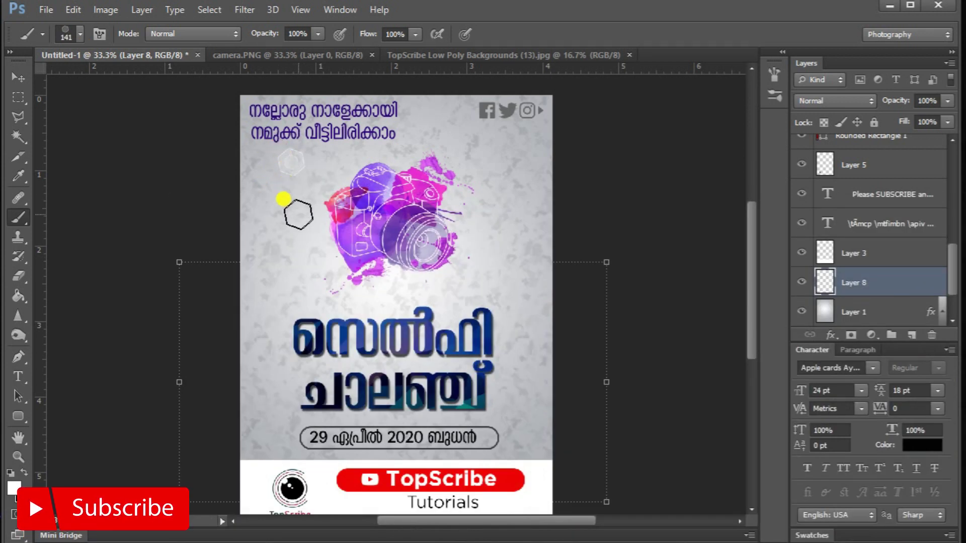
mouse_move(246, 221)
left_mouse_down()
mouse_move(268, 311)
mouse_move(448, 338)
mouse_move(545, 168)
mouse_move(520, 141)
mouse_move(364, 132)
mouse_move(298, 90)
mouse_move(482, 124)
mouse_move(542, 125)
mouse_move(516, 122)
mouse_move(478, 88)
mouse_move(365, 154)
mouse_move(301, 224)
mouse_move(383, 485)
left_mouse_up()
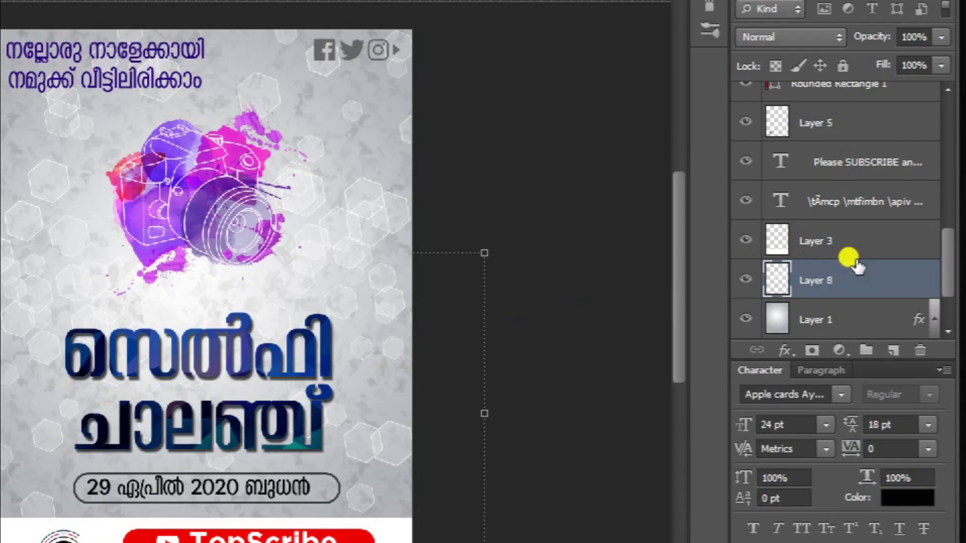
Step: Lower Layer 8's Fill to 39% and Opacity to 72%
left_click(947, 122)
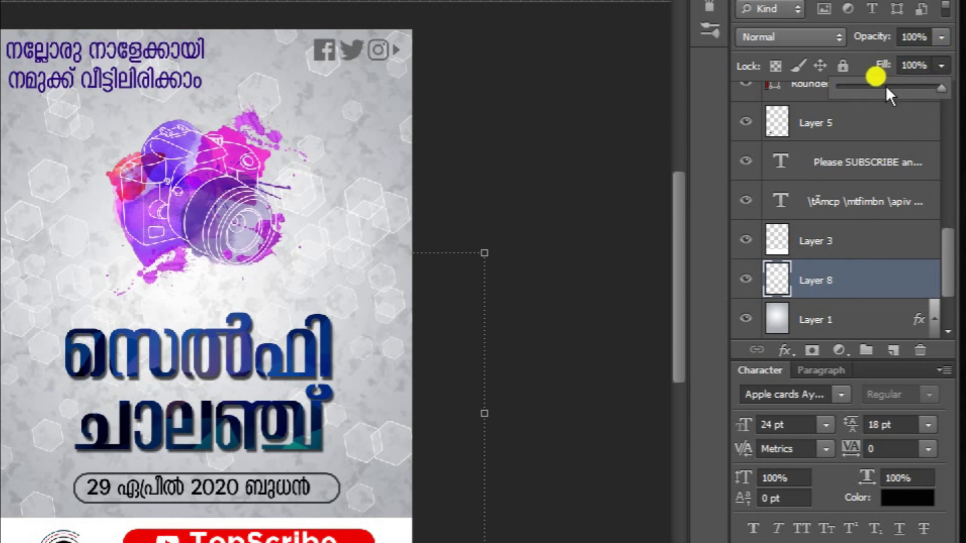
left_click_drag(885, 86, 880, 86)
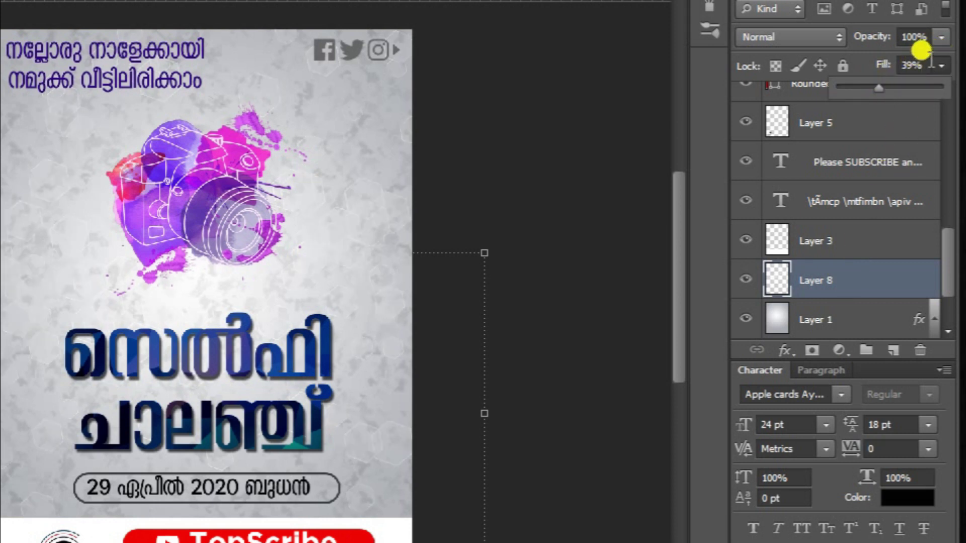
left_click(942, 38)
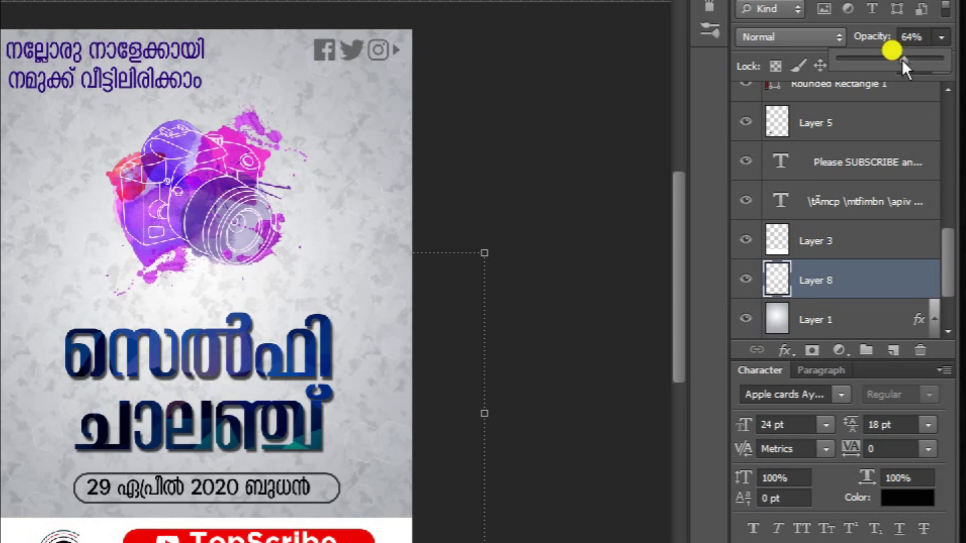
left_click_drag(911, 59, 911, 59)
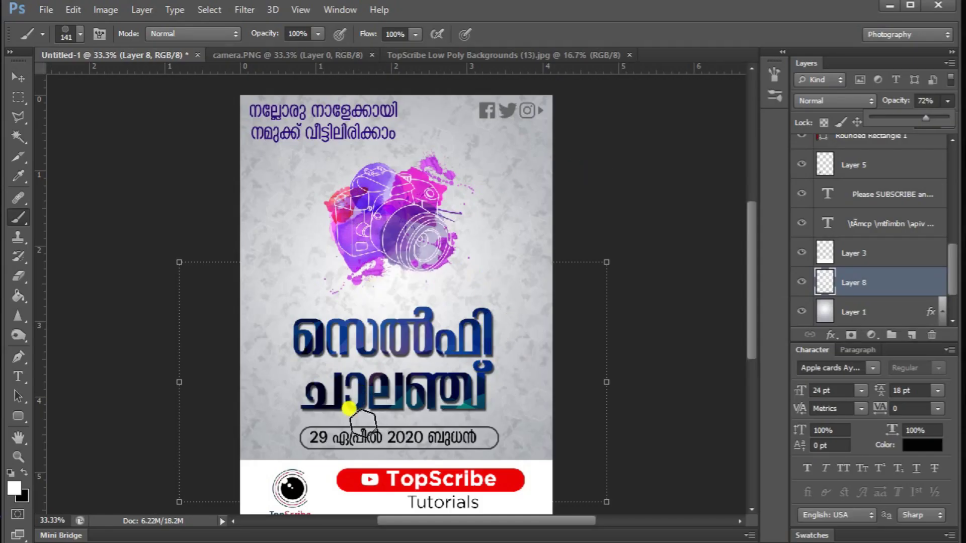
scroll(346, 410, "down", 2)
scroll(349, 410, "up", 2)
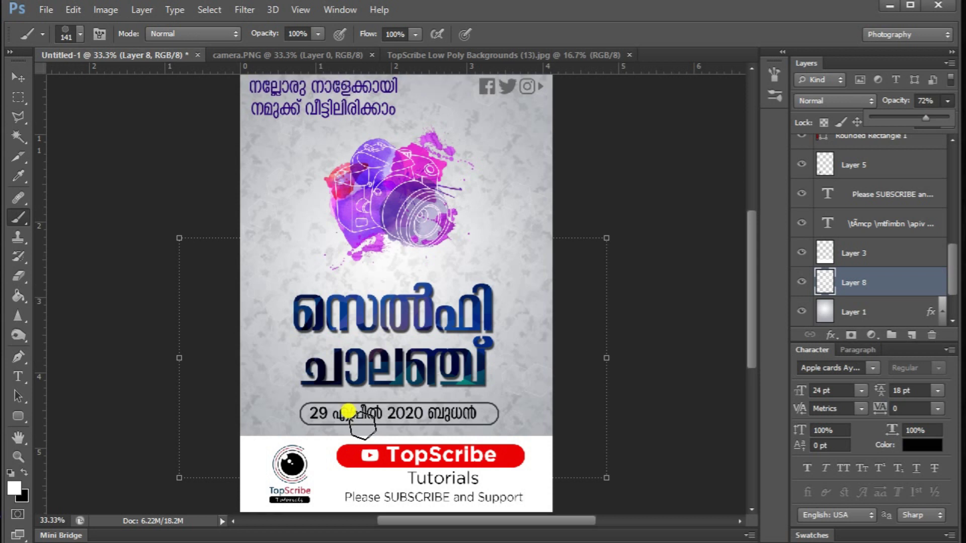
key("ctrl+minus")
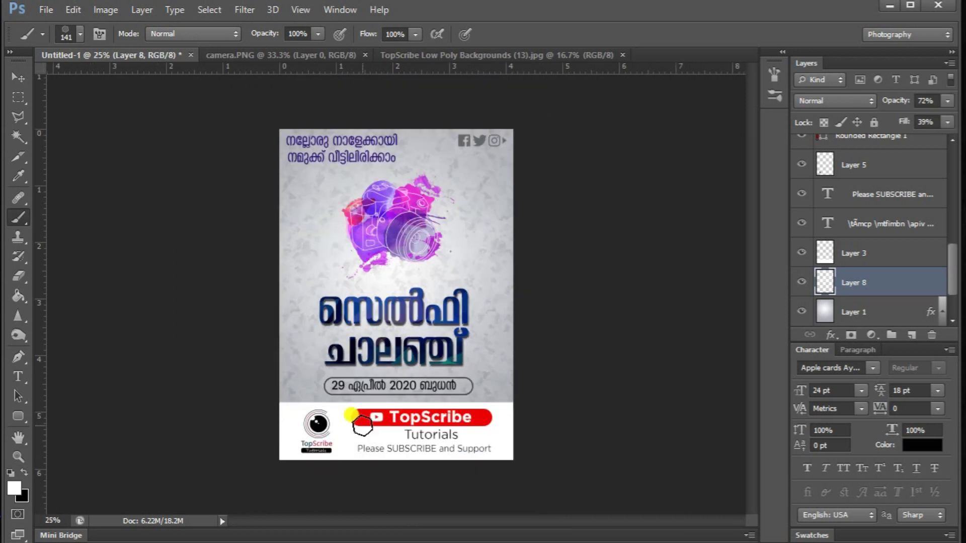